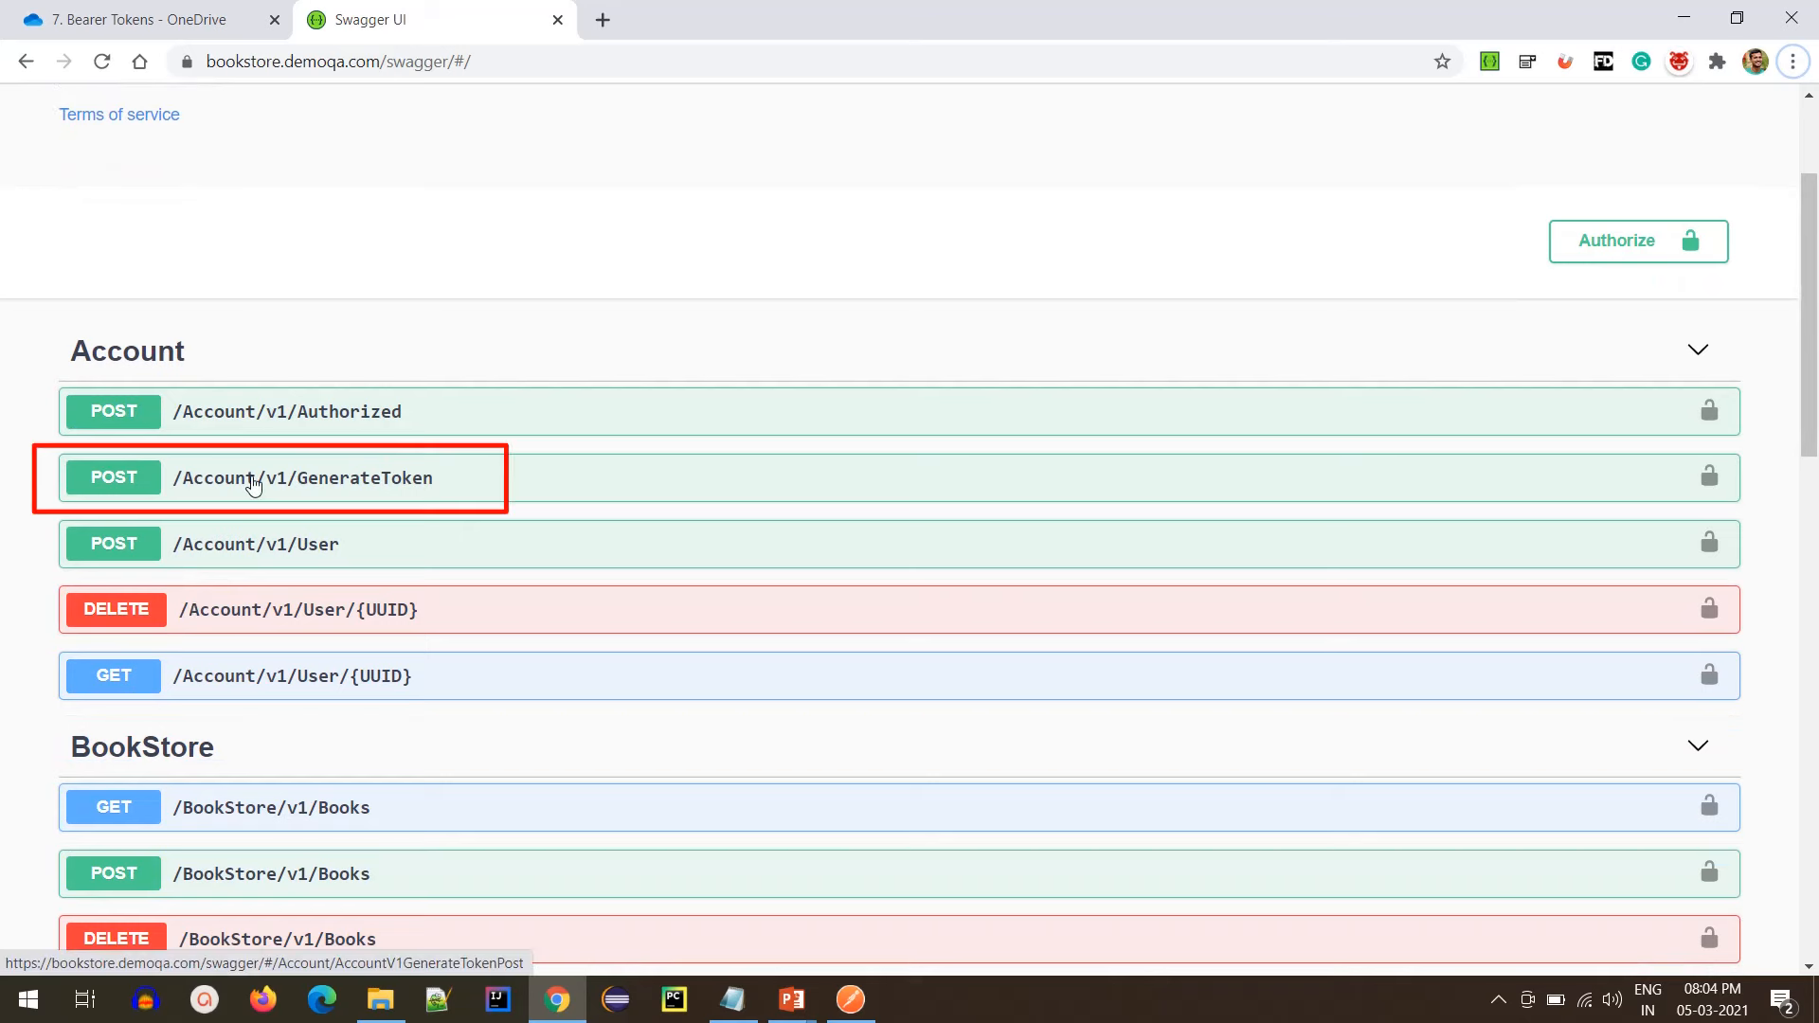
# - Review the parameters and responses documented for the POST /Account/v1/GenerateToken endpoint and collapse it again
pyautogui.click(252, 485)
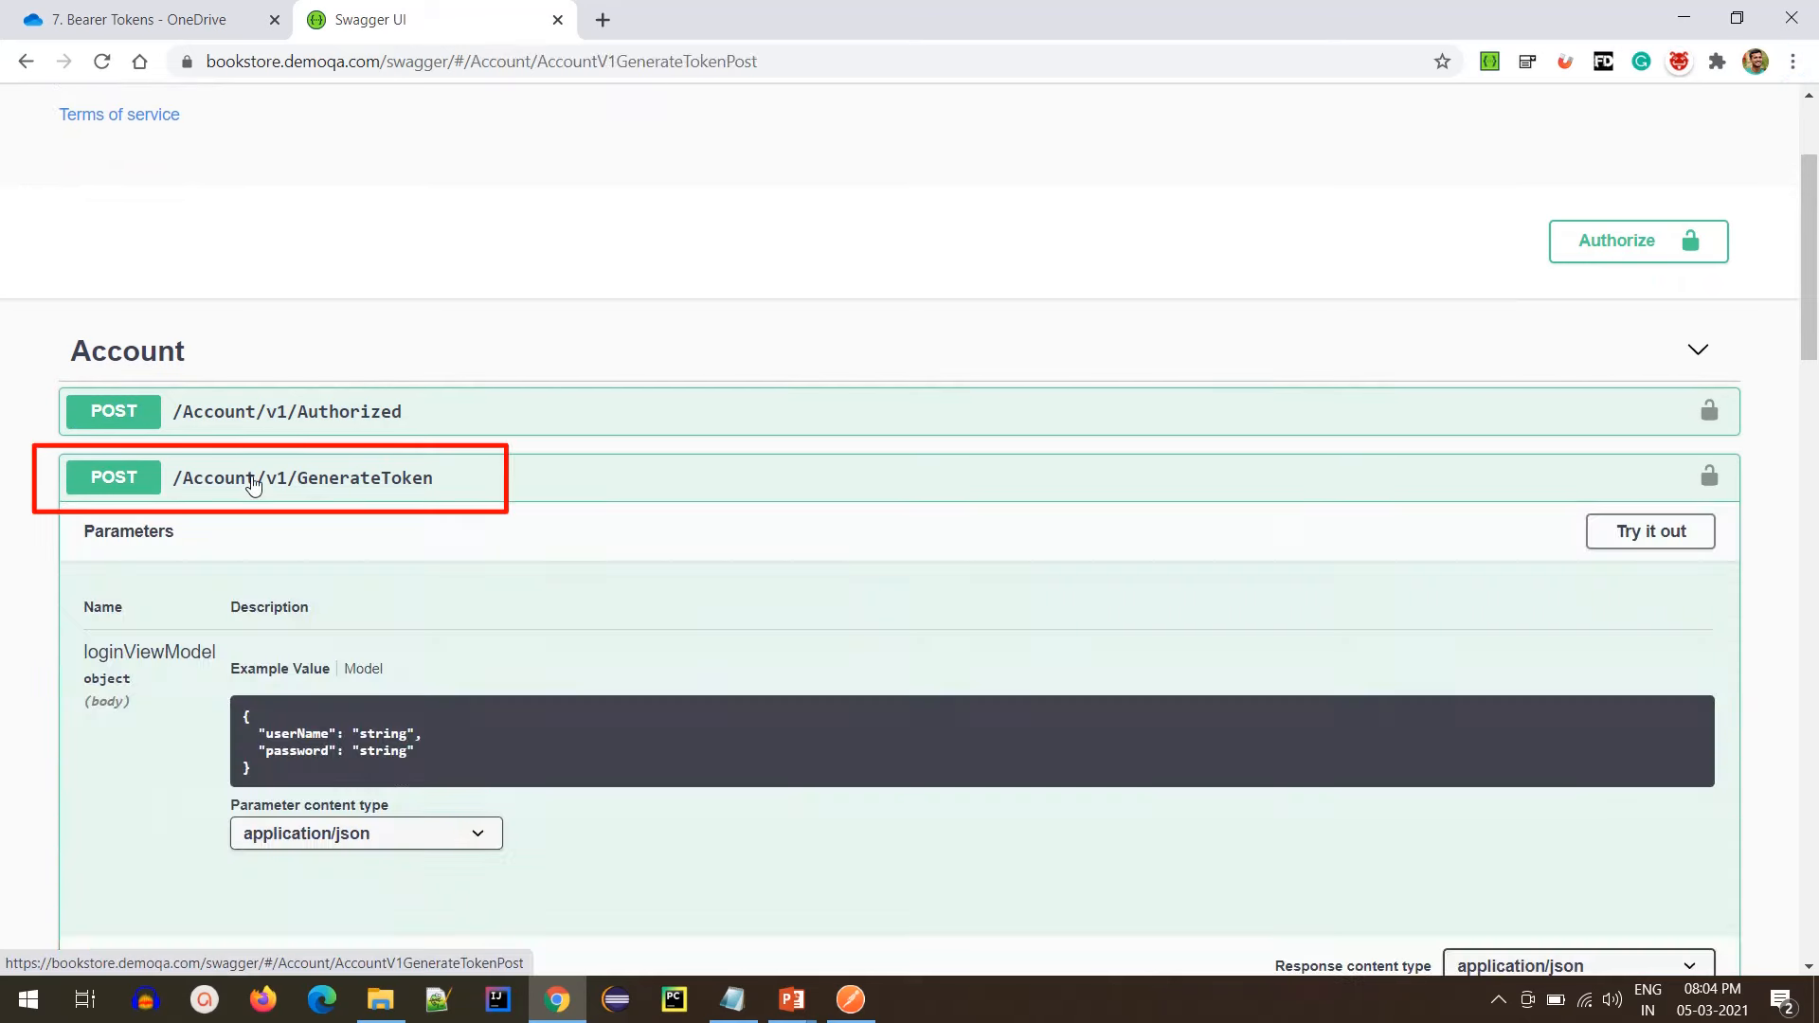
pyautogui.scroll(-2, 268, 556)
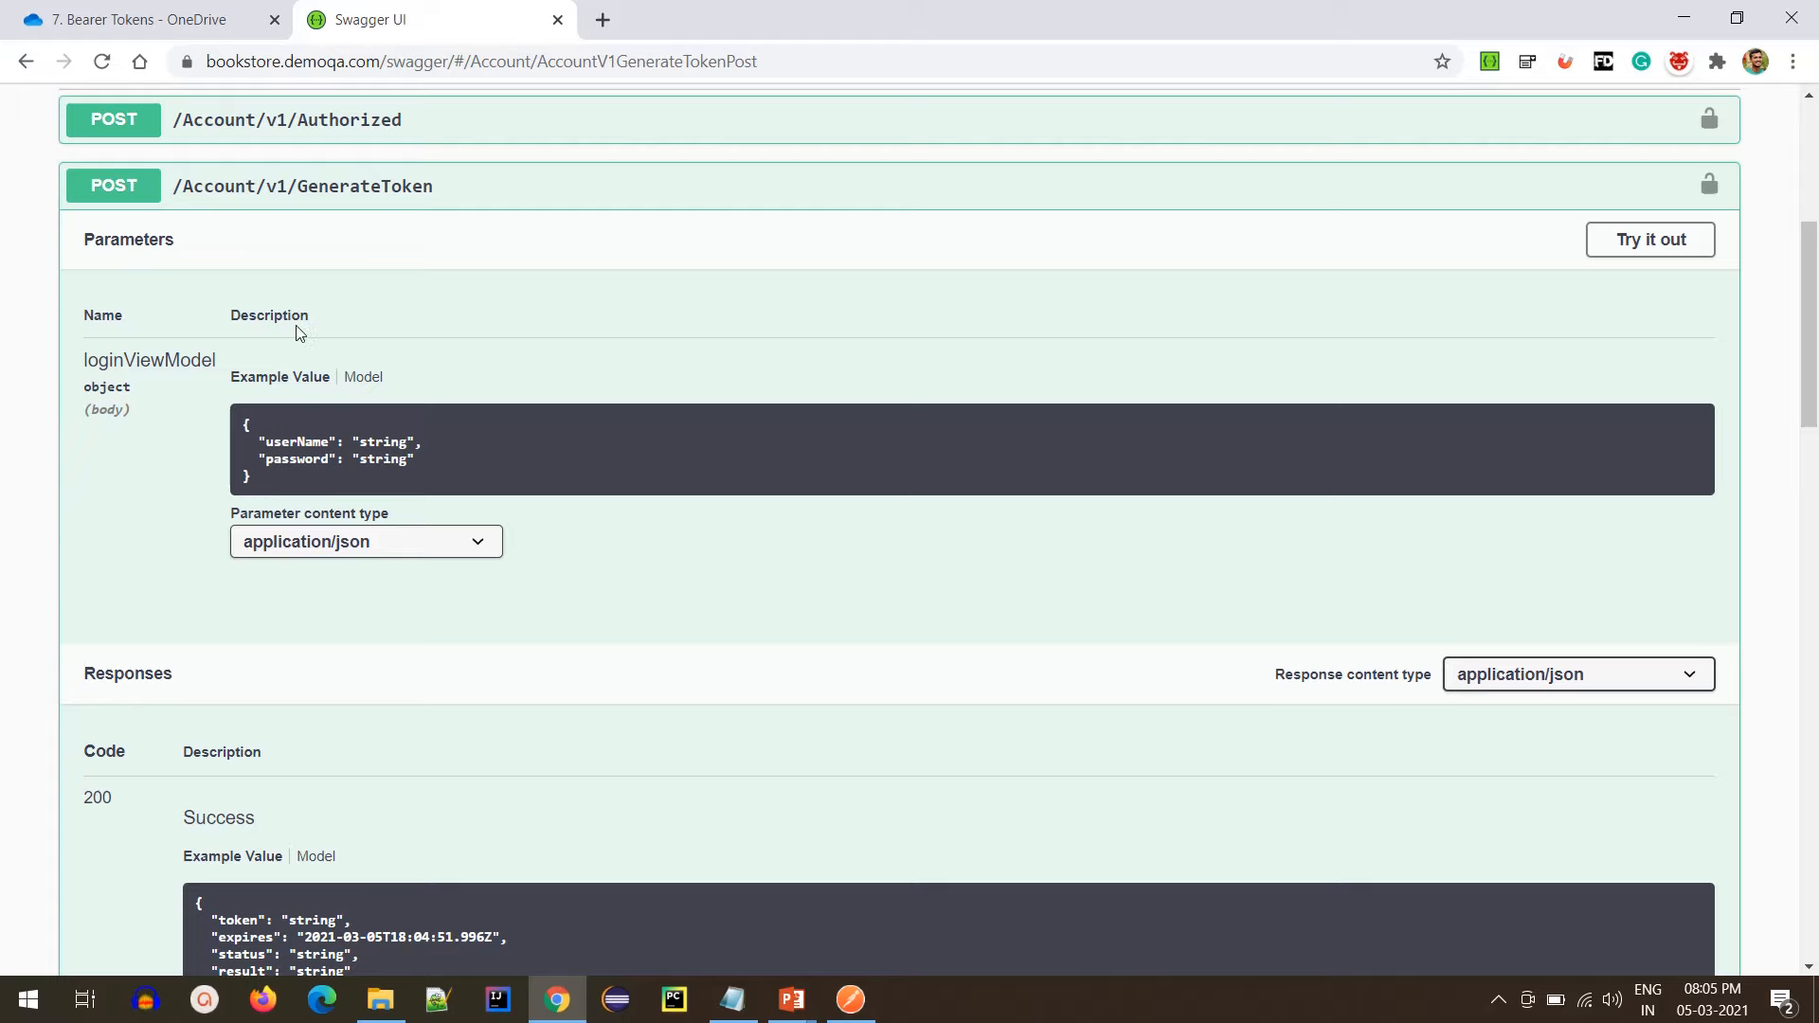
pyautogui.click(352, 202)
# - Expand the POST /BookStore/v1/Books endpoint in the BookStore section and view its parameters
pyautogui.scroll(-1, 384, 400)
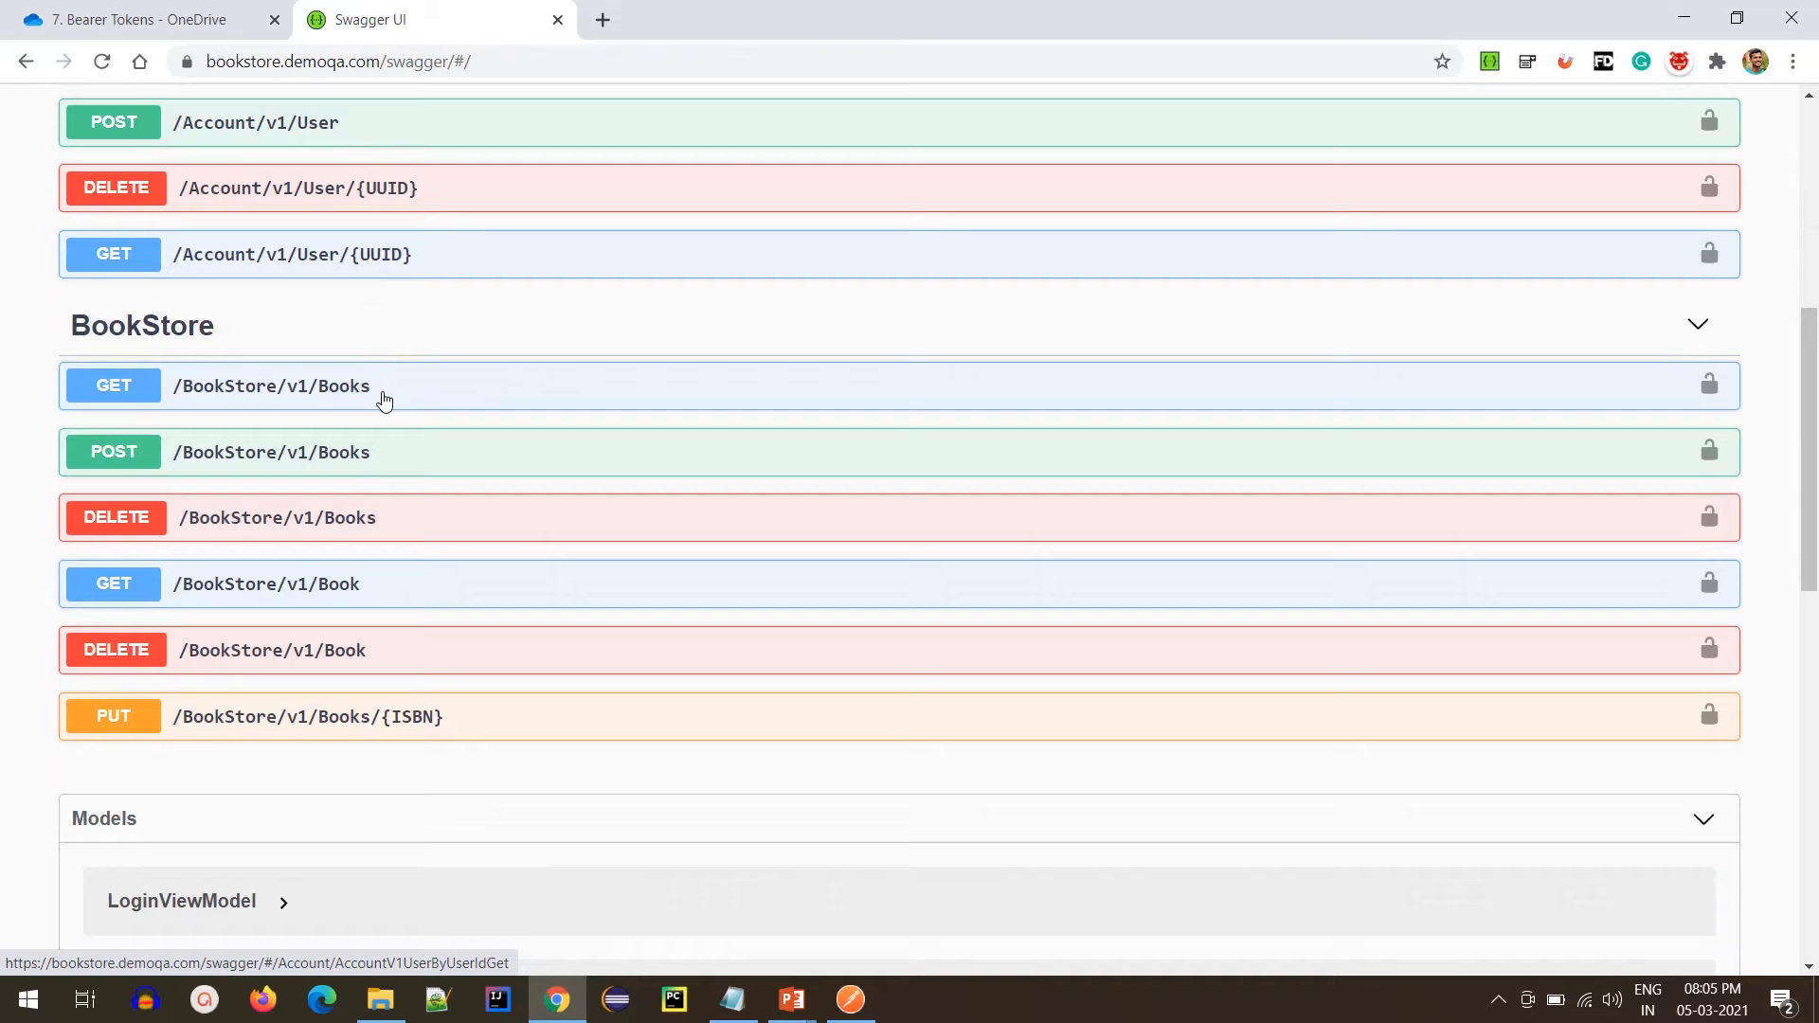
pyautogui.click(338, 455)
pyautogui.scroll(-1, 405, 588)
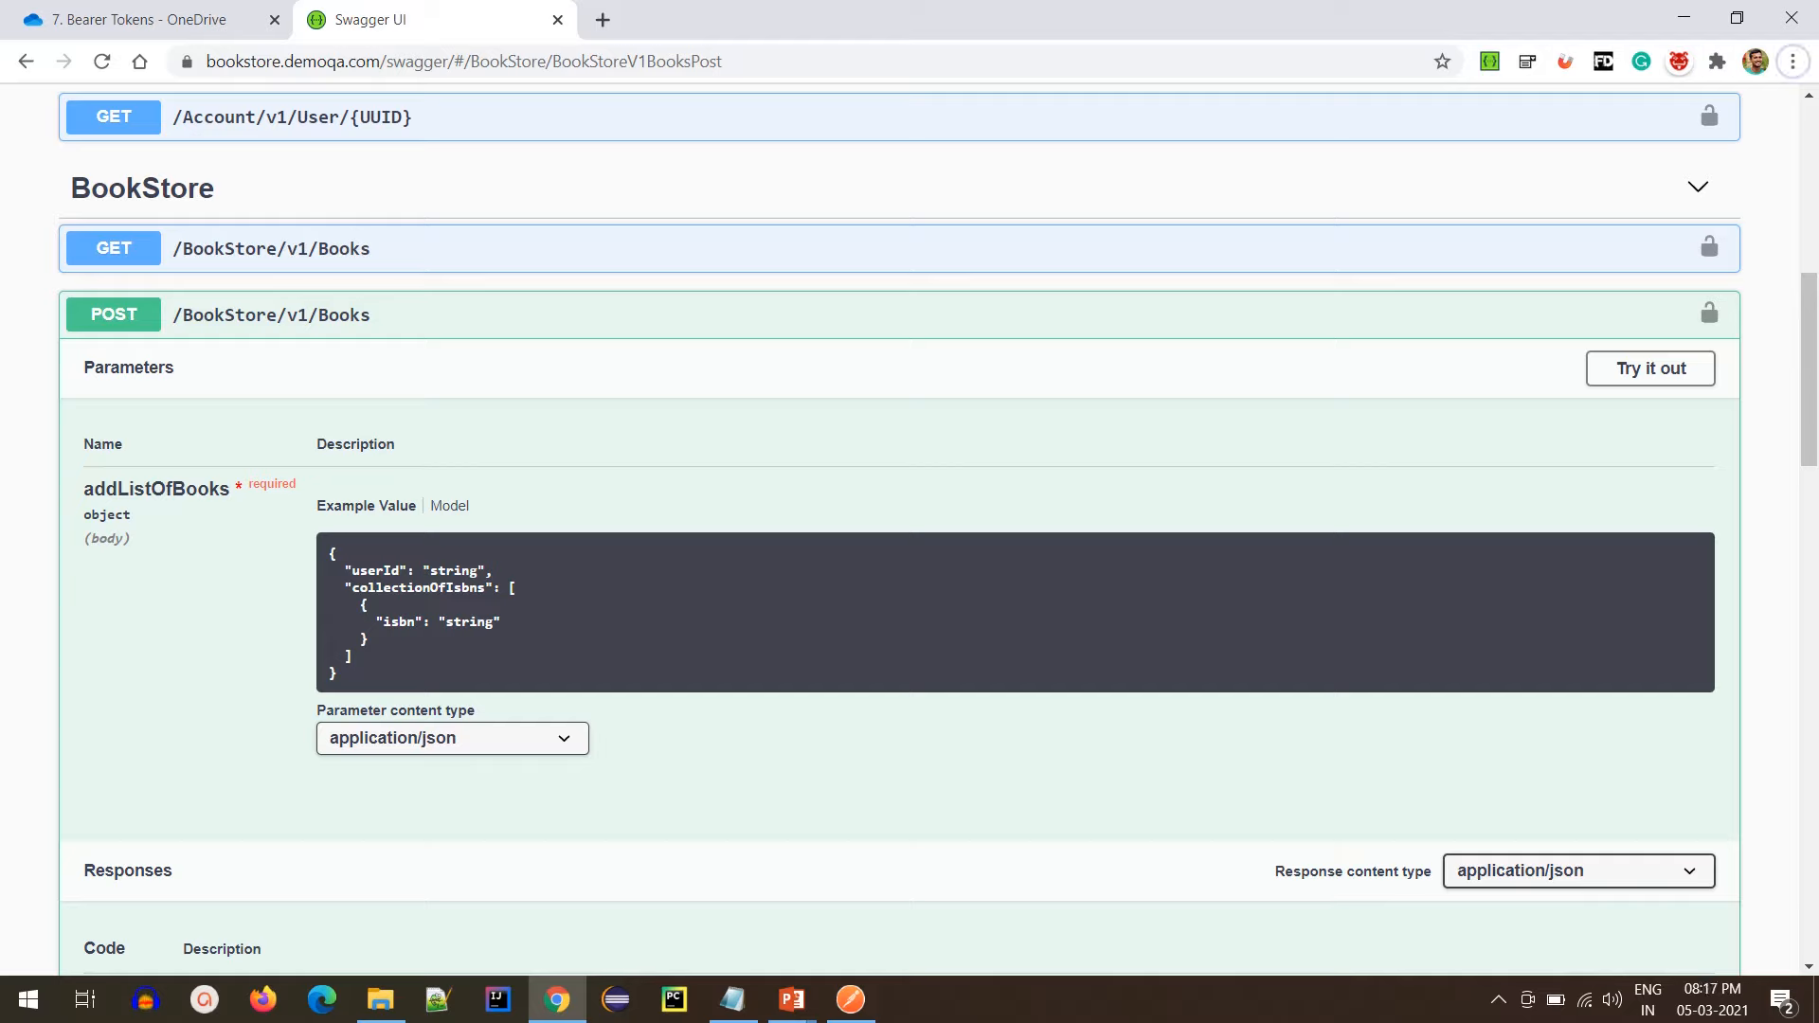
# - Switch to Postman, open the Generate Token request from the Account Endpoints folder and highlight its URL
pyautogui.hotkey('alt', 'Tab')
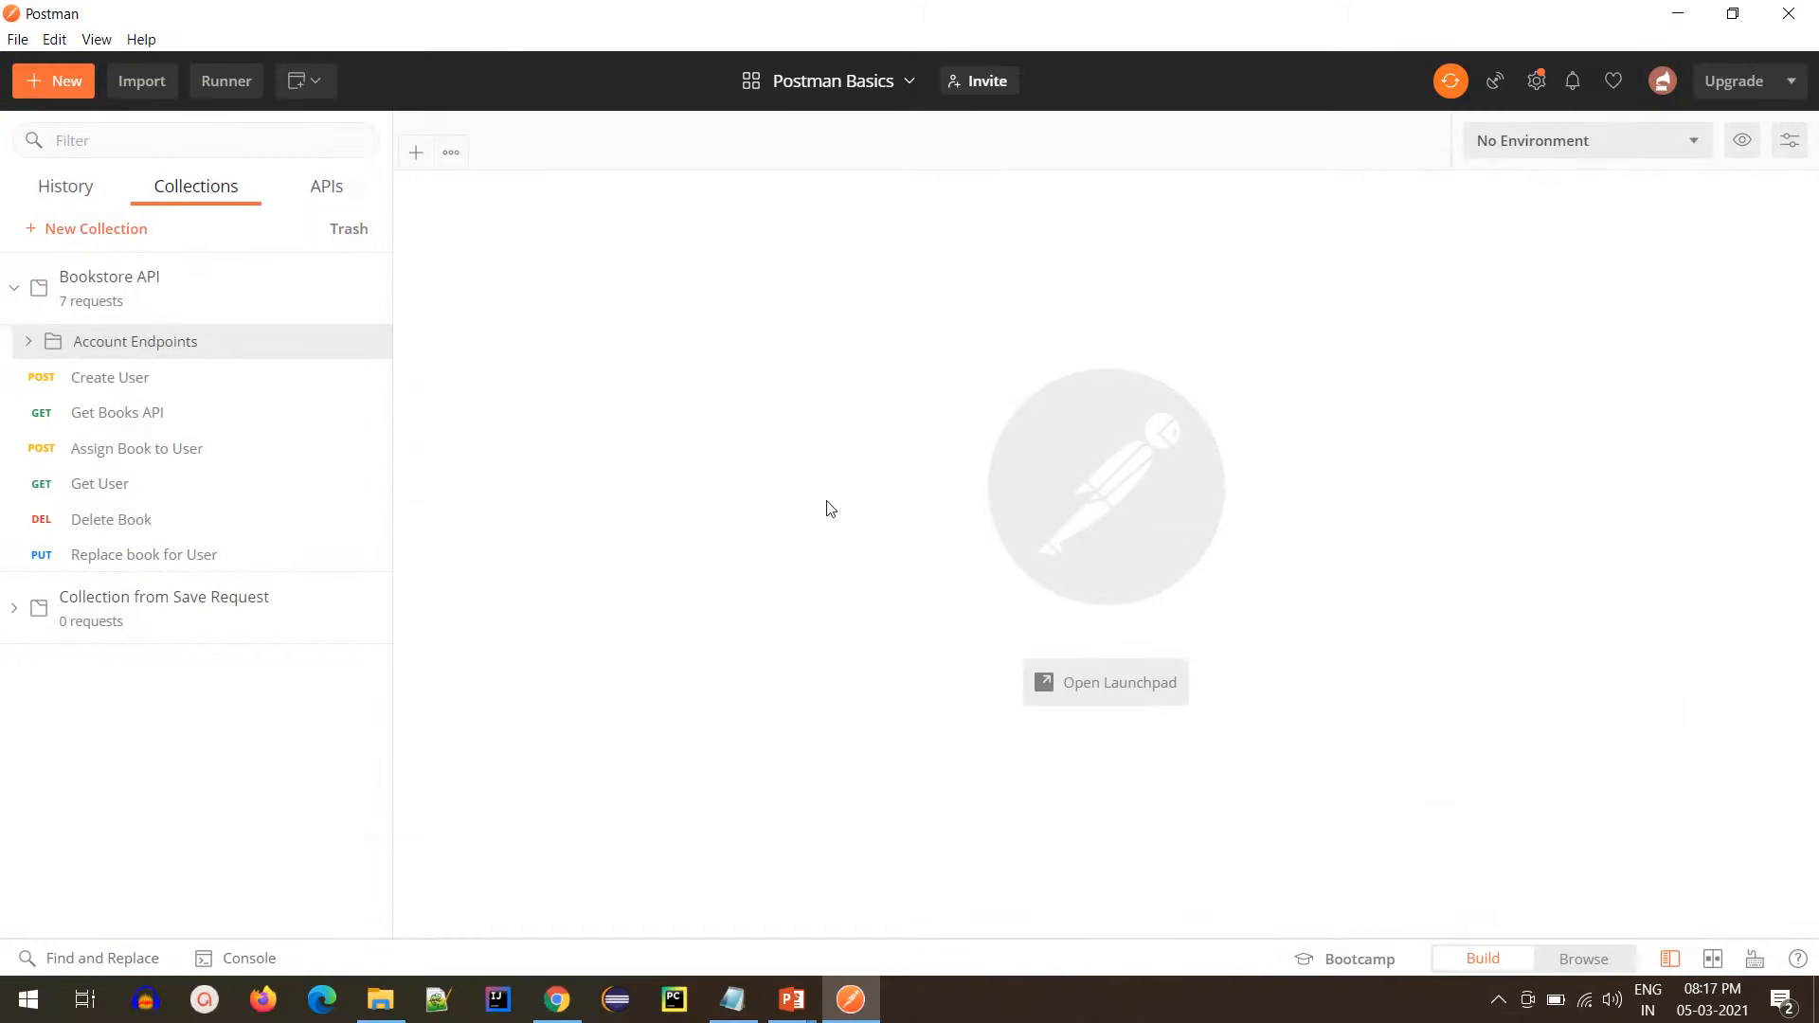
pyautogui.click(29, 342)
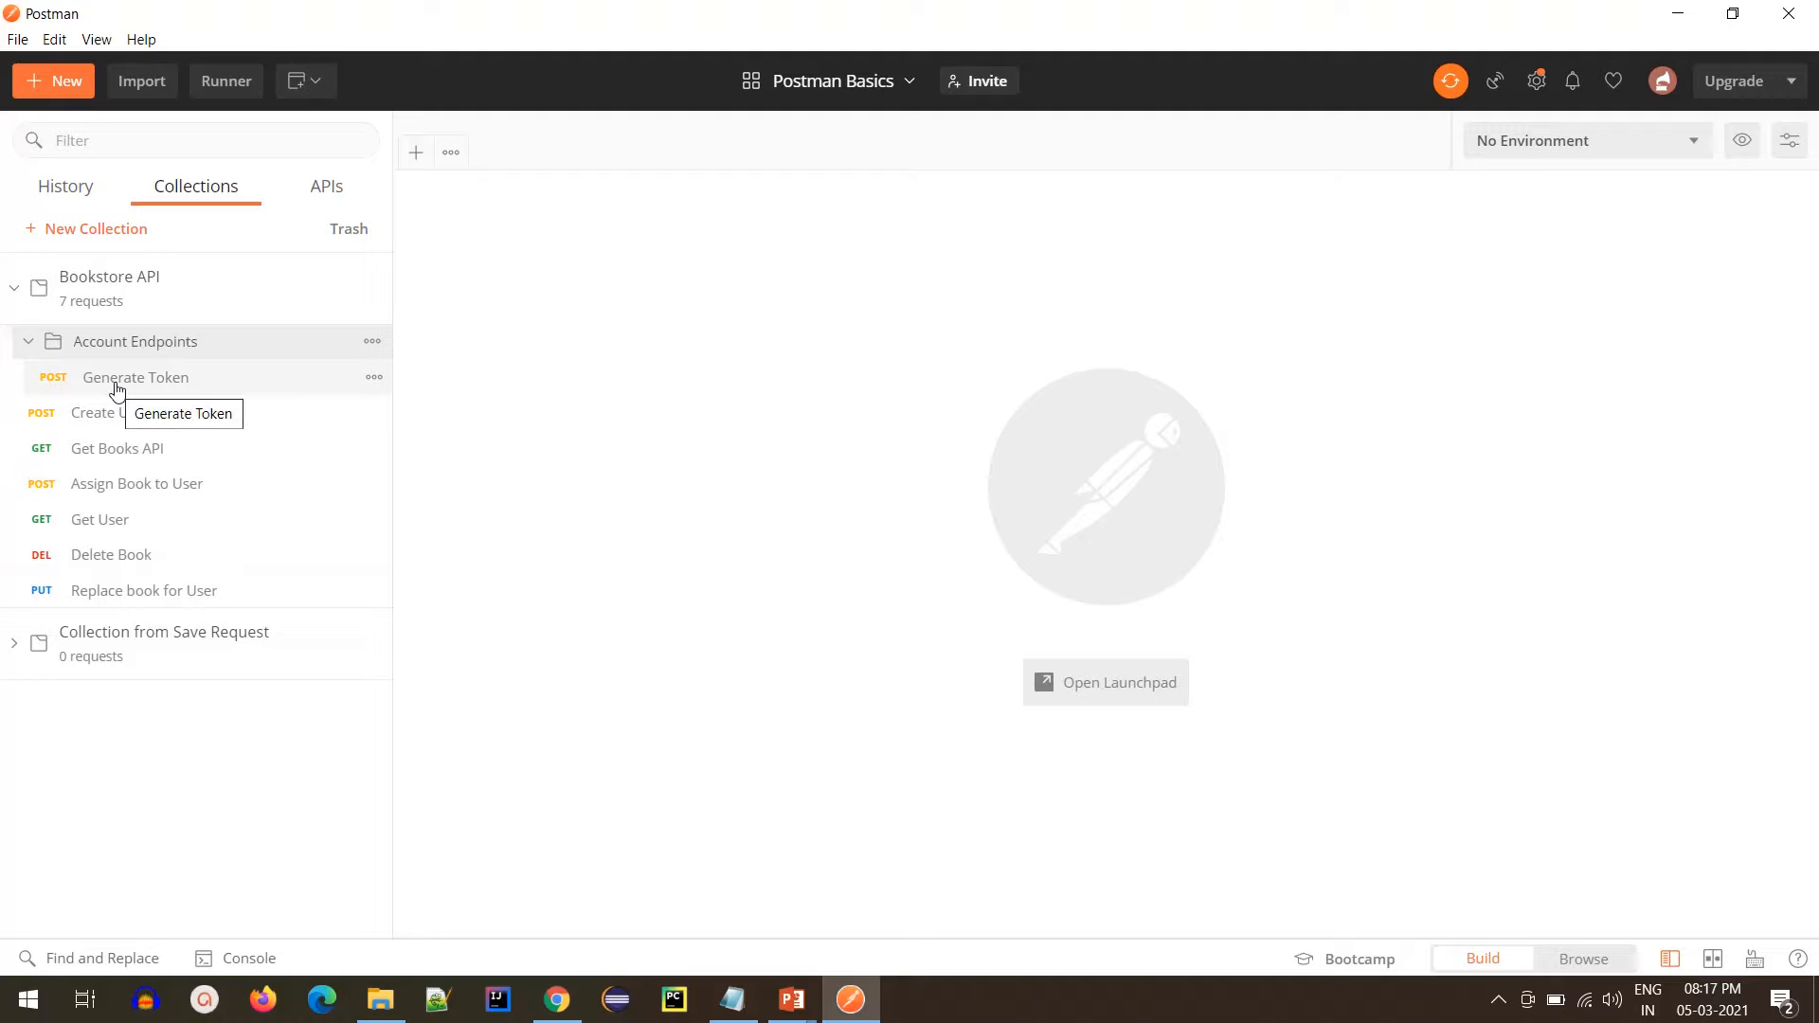
pyautogui.click(116, 379)
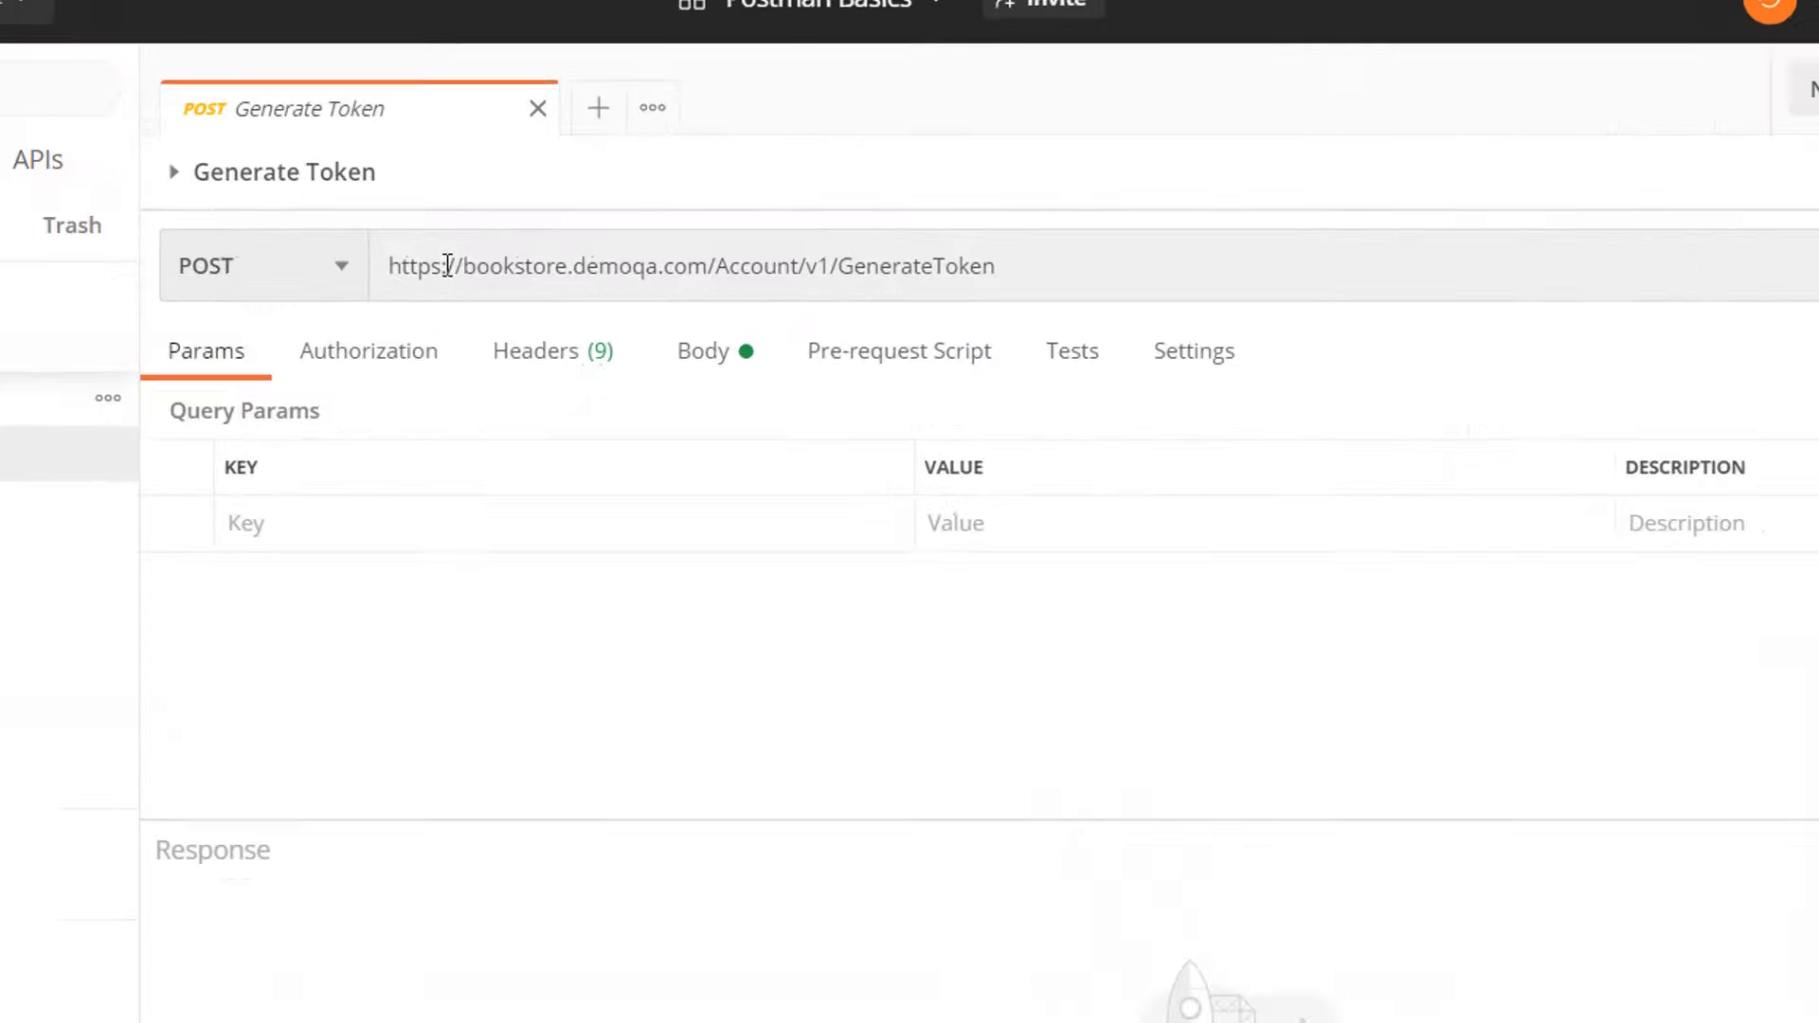
pyautogui.moveTo(294, 272); pyautogui.dragTo(1038, 269)
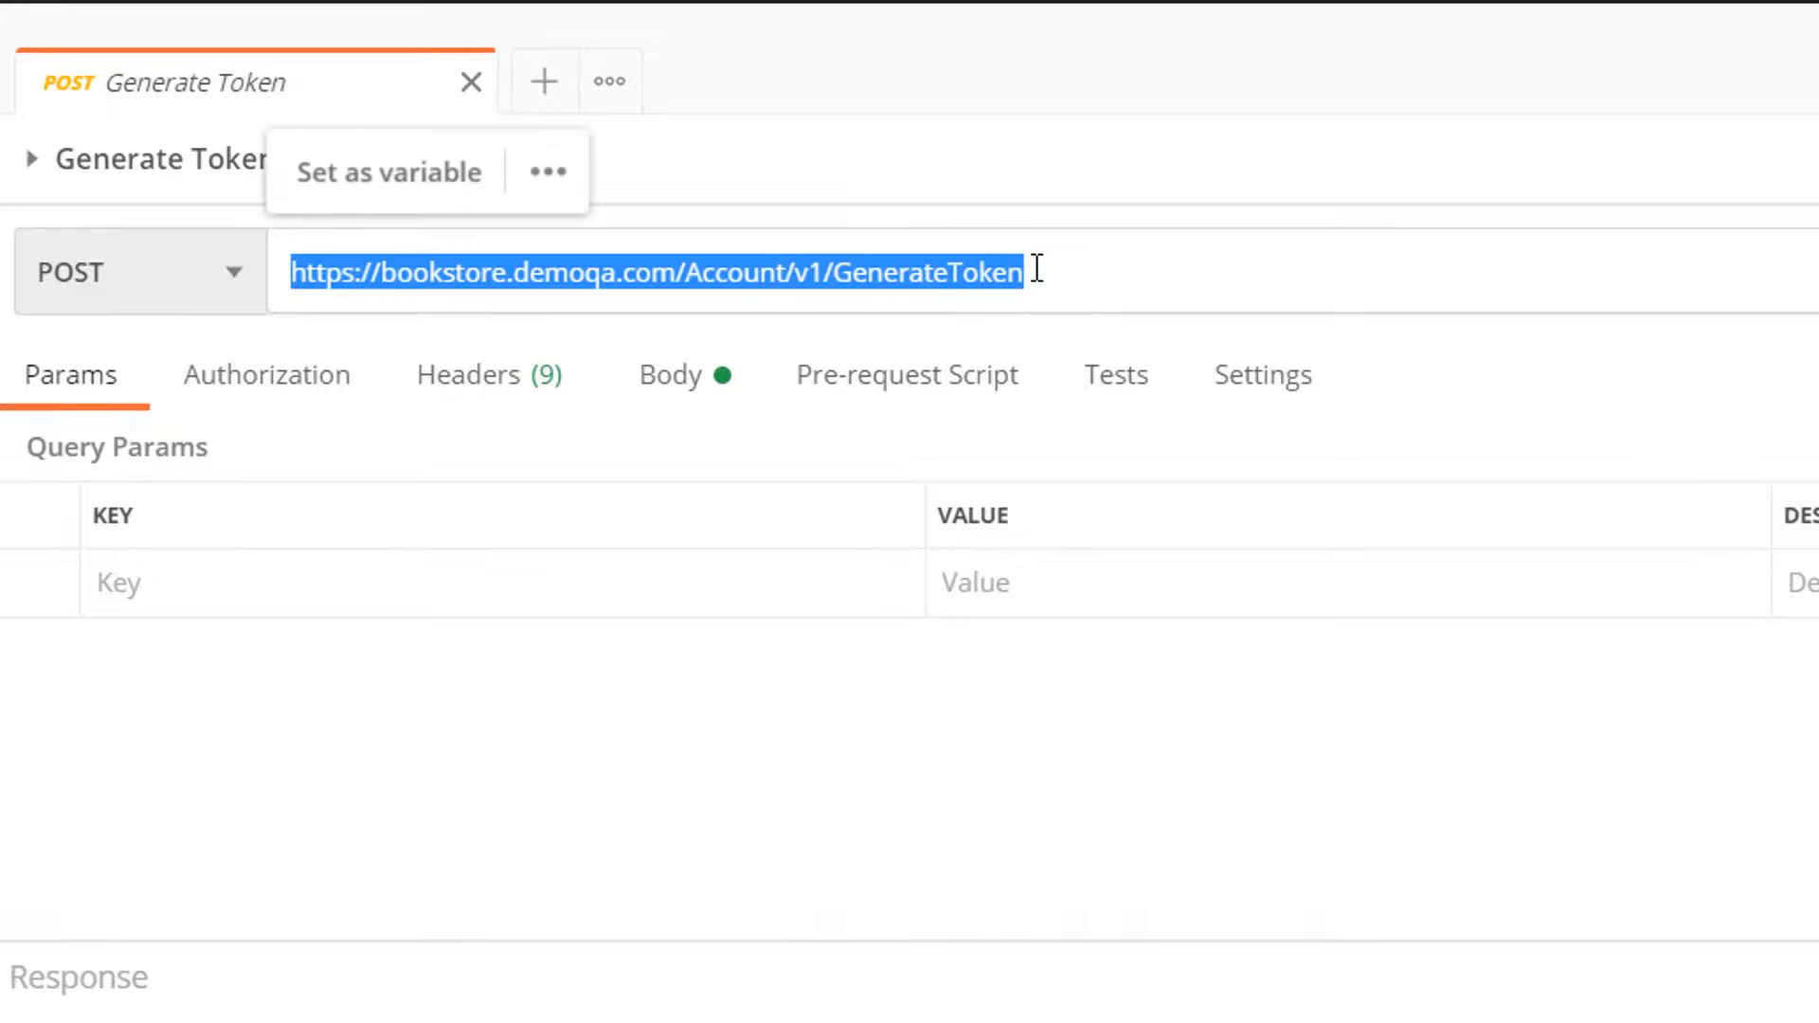
# - Switch to the Swagger UI page in Chrome and expand the POST /Account/v1/GenerateToken endpoint
pyautogui.hotkey('alt', 'Tab')
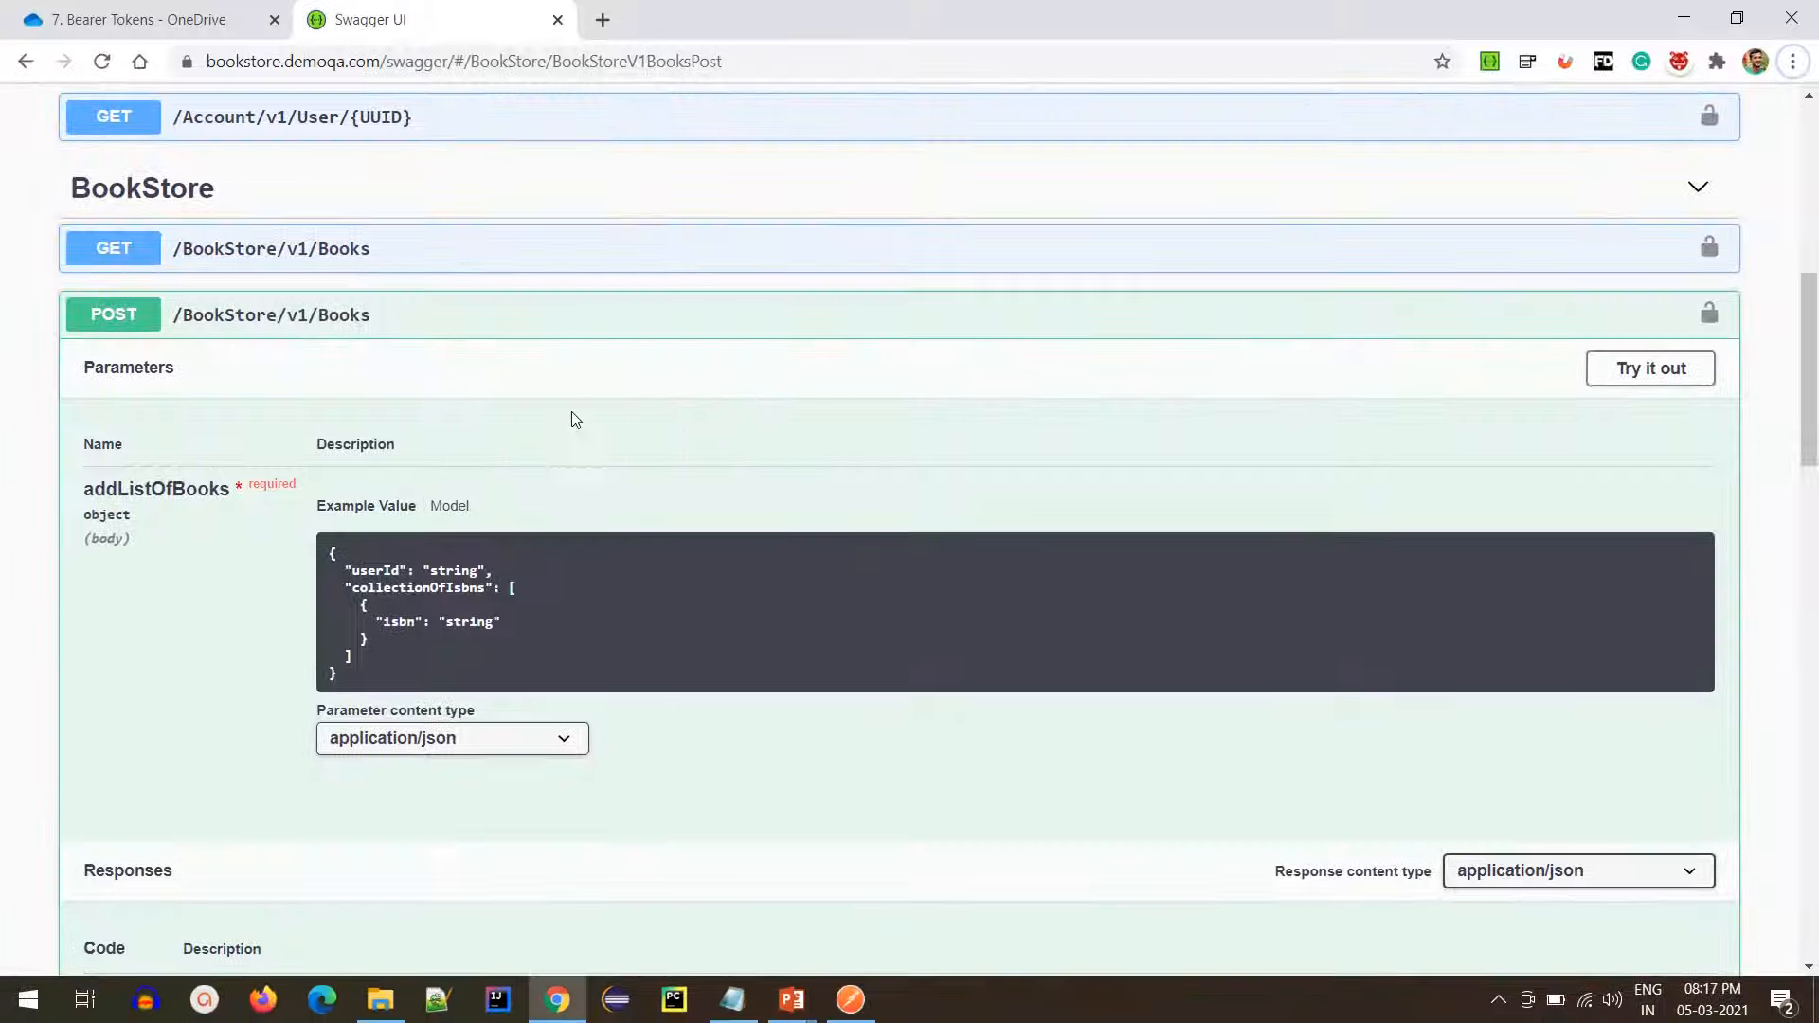
pyautogui.scroll(5, 339, 265)
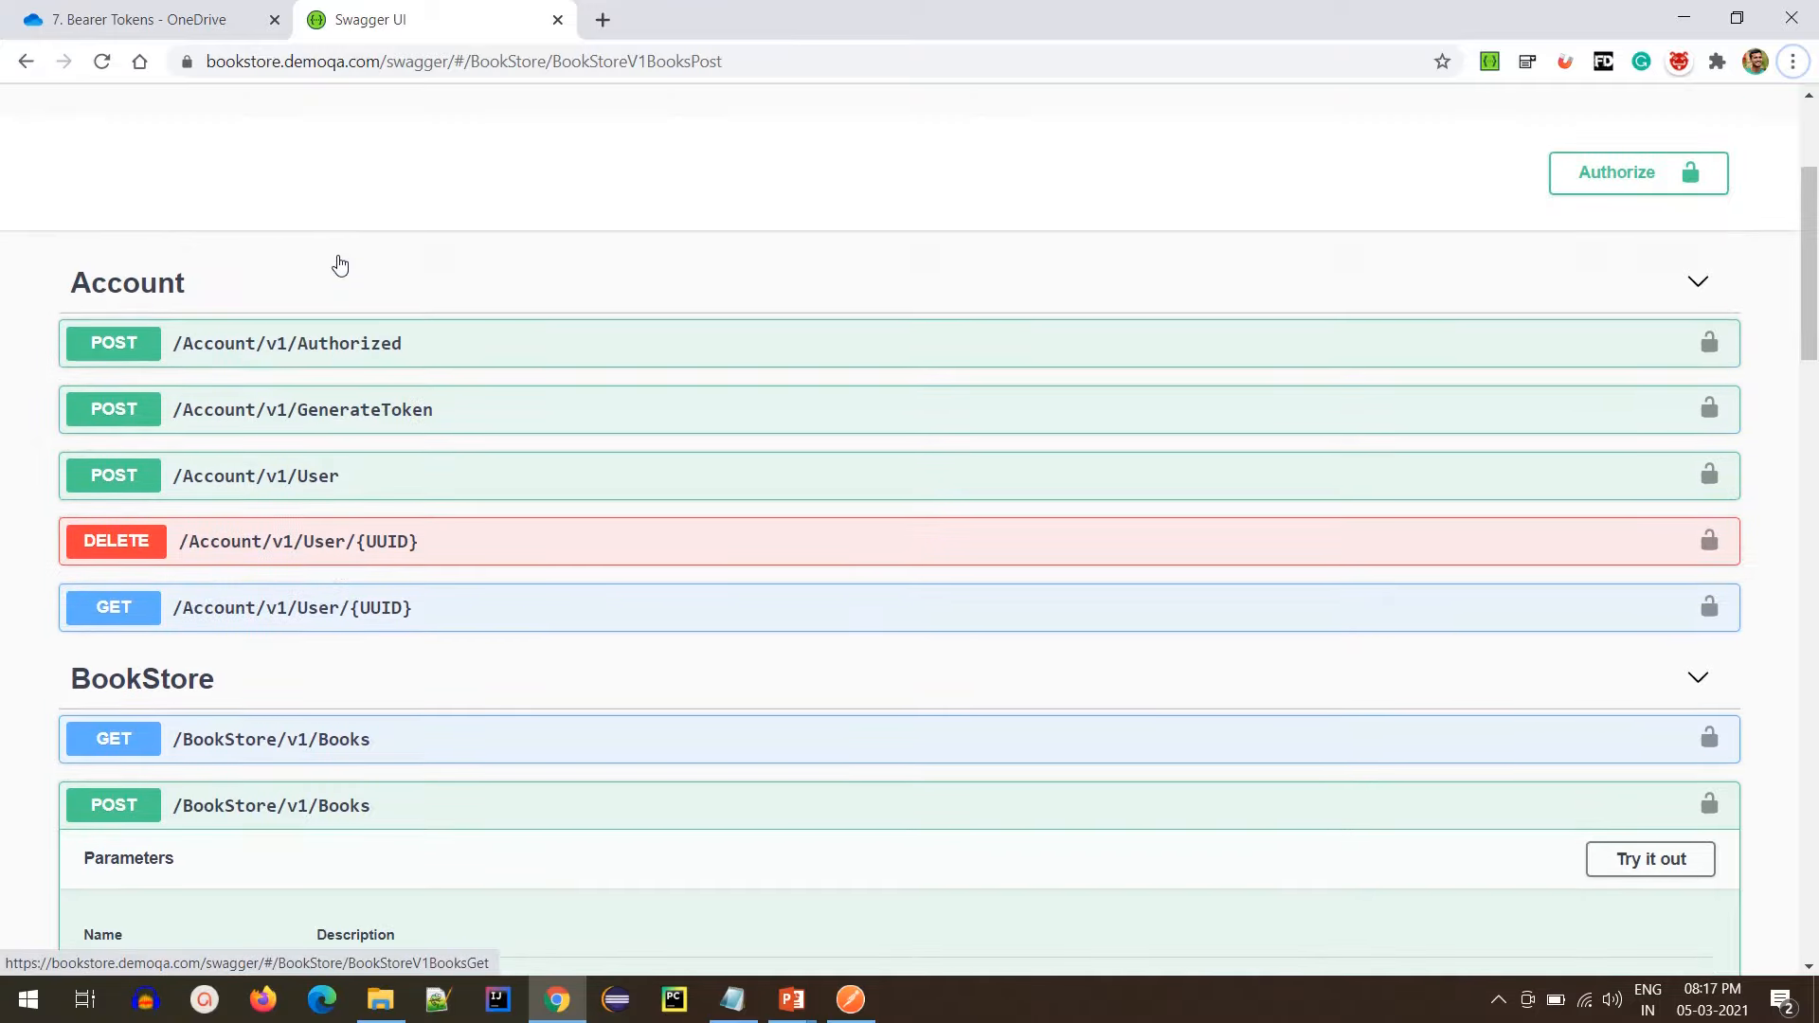
pyautogui.click(277, 415)
pyautogui.scroll(-2, 377, 670)
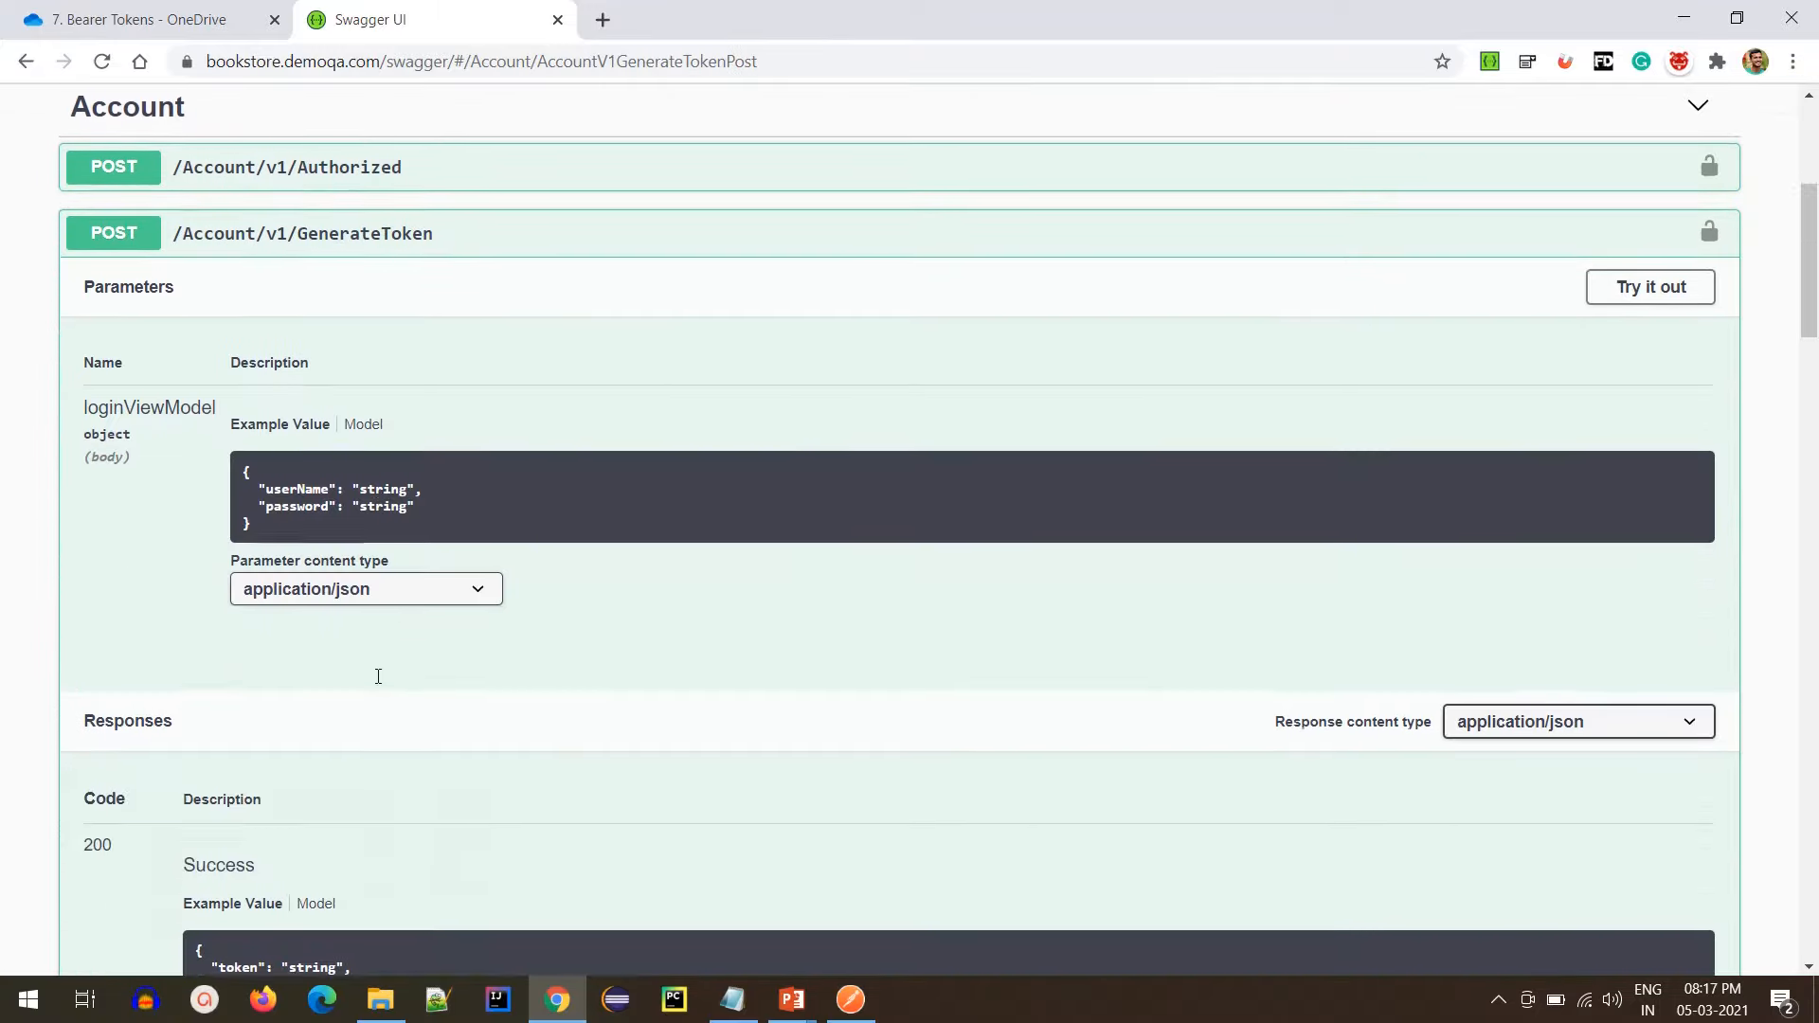
# - Compare the Generate Token request in Postman with the Swagger documentation and highlight the example loginViewModel body there
pyautogui.hotkey('alt', 'Tab')
pyautogui.hotkey('alt', 'Tab')
pyautogui.hotkey('alt', 'Tab')
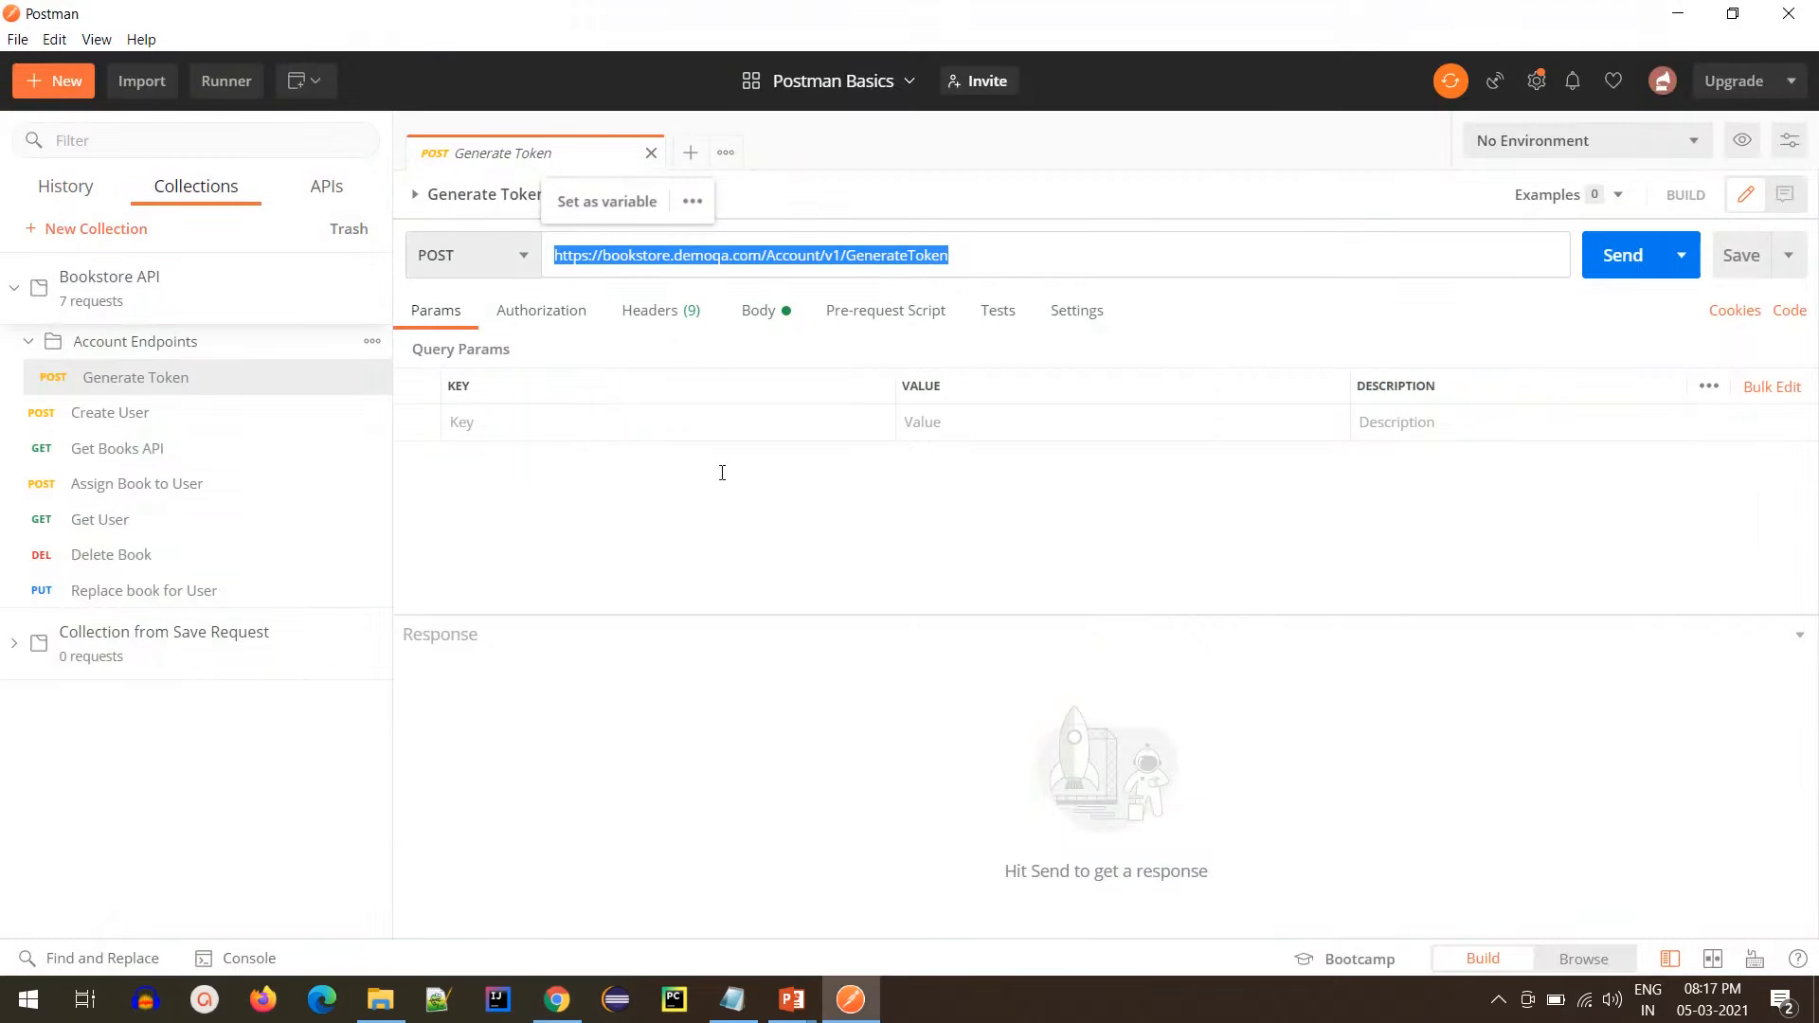
pyautogui.click(767, 586)
pyautogui.hotkey('alt', 'Tab')
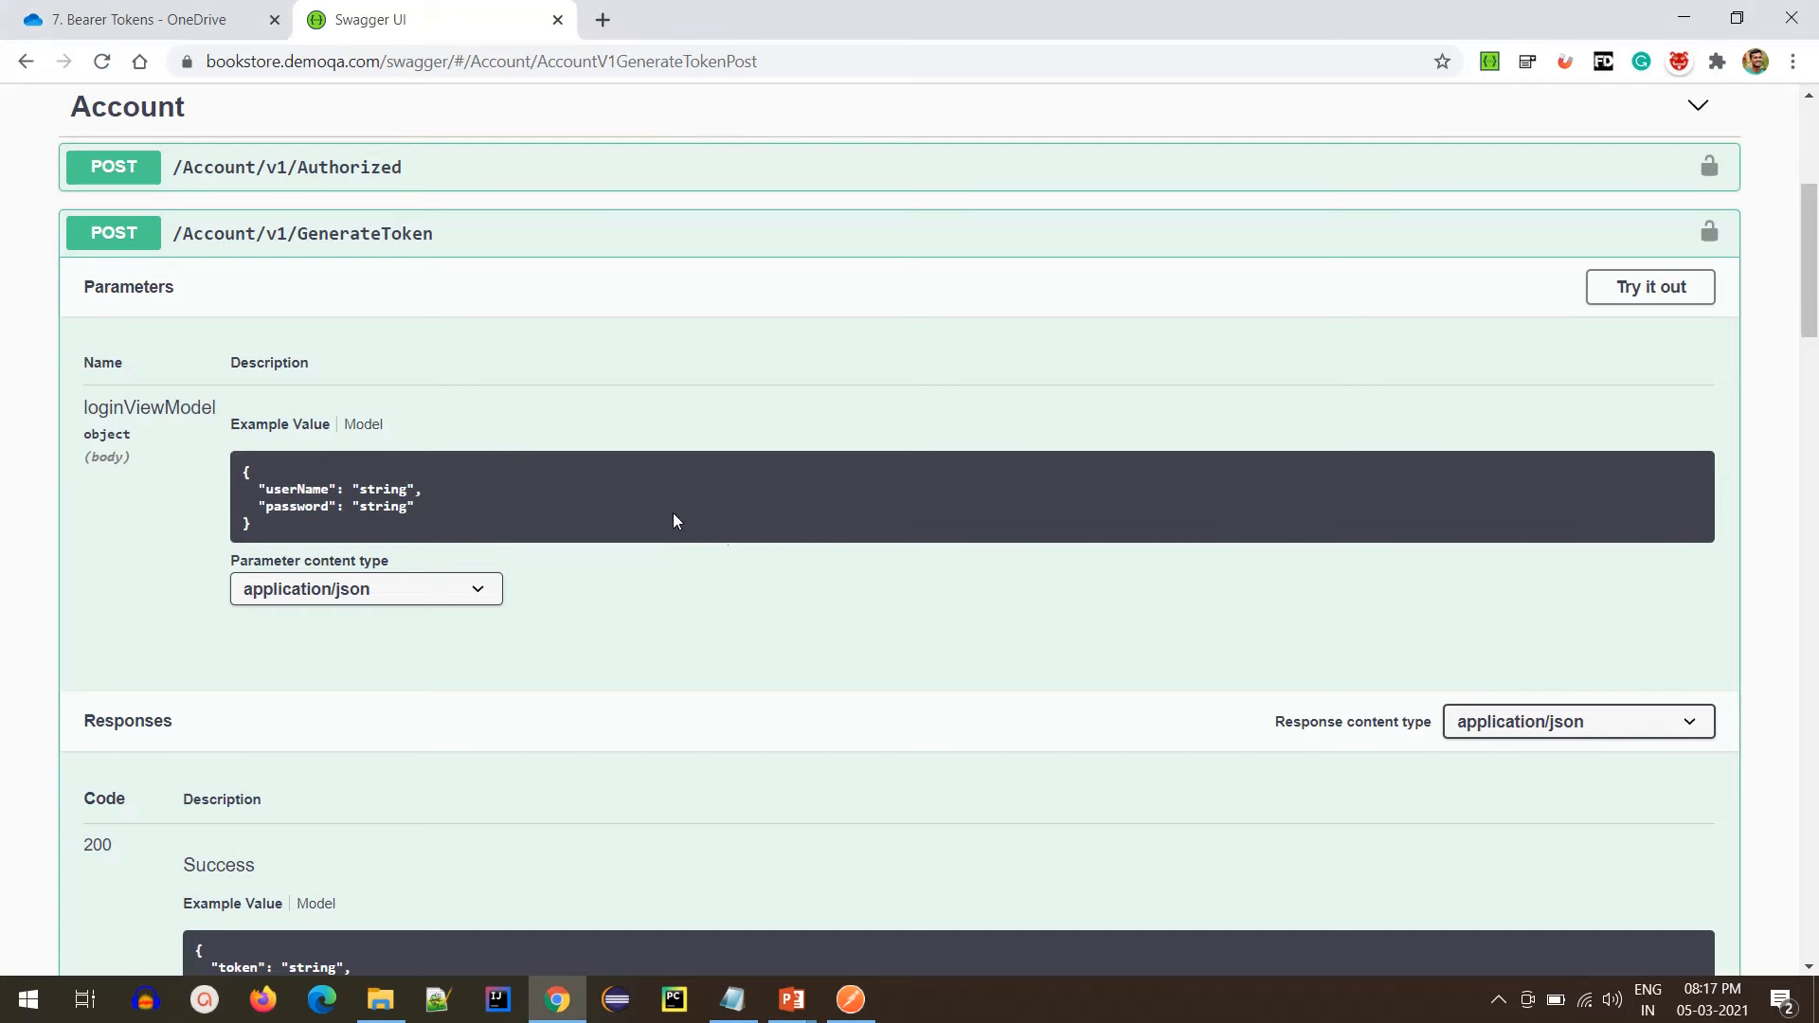
pyautogui.moveTo(282, 525); pyautogui.dragTo(233, 470)
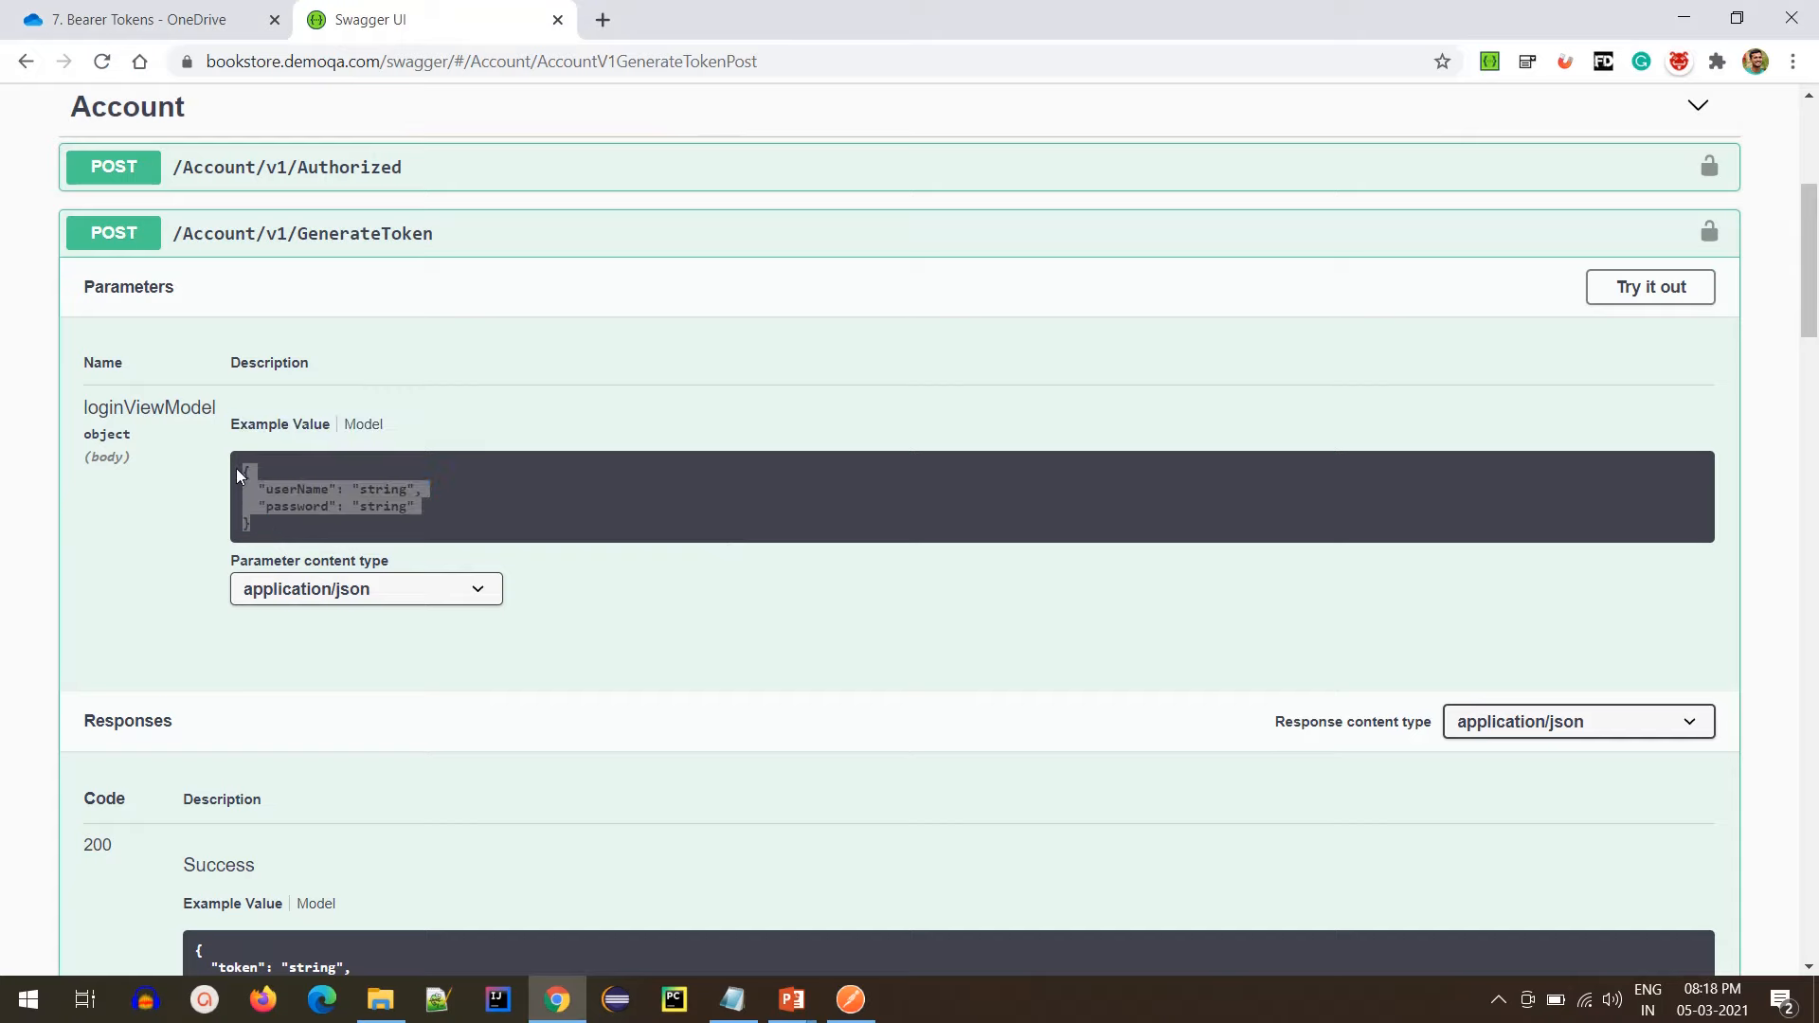
# - Return to Postman, show the JSON body of the Generate Token request and send the request
pyautogui.hotkey('alt', 'Tab')
pyautogui.click(744, 317)
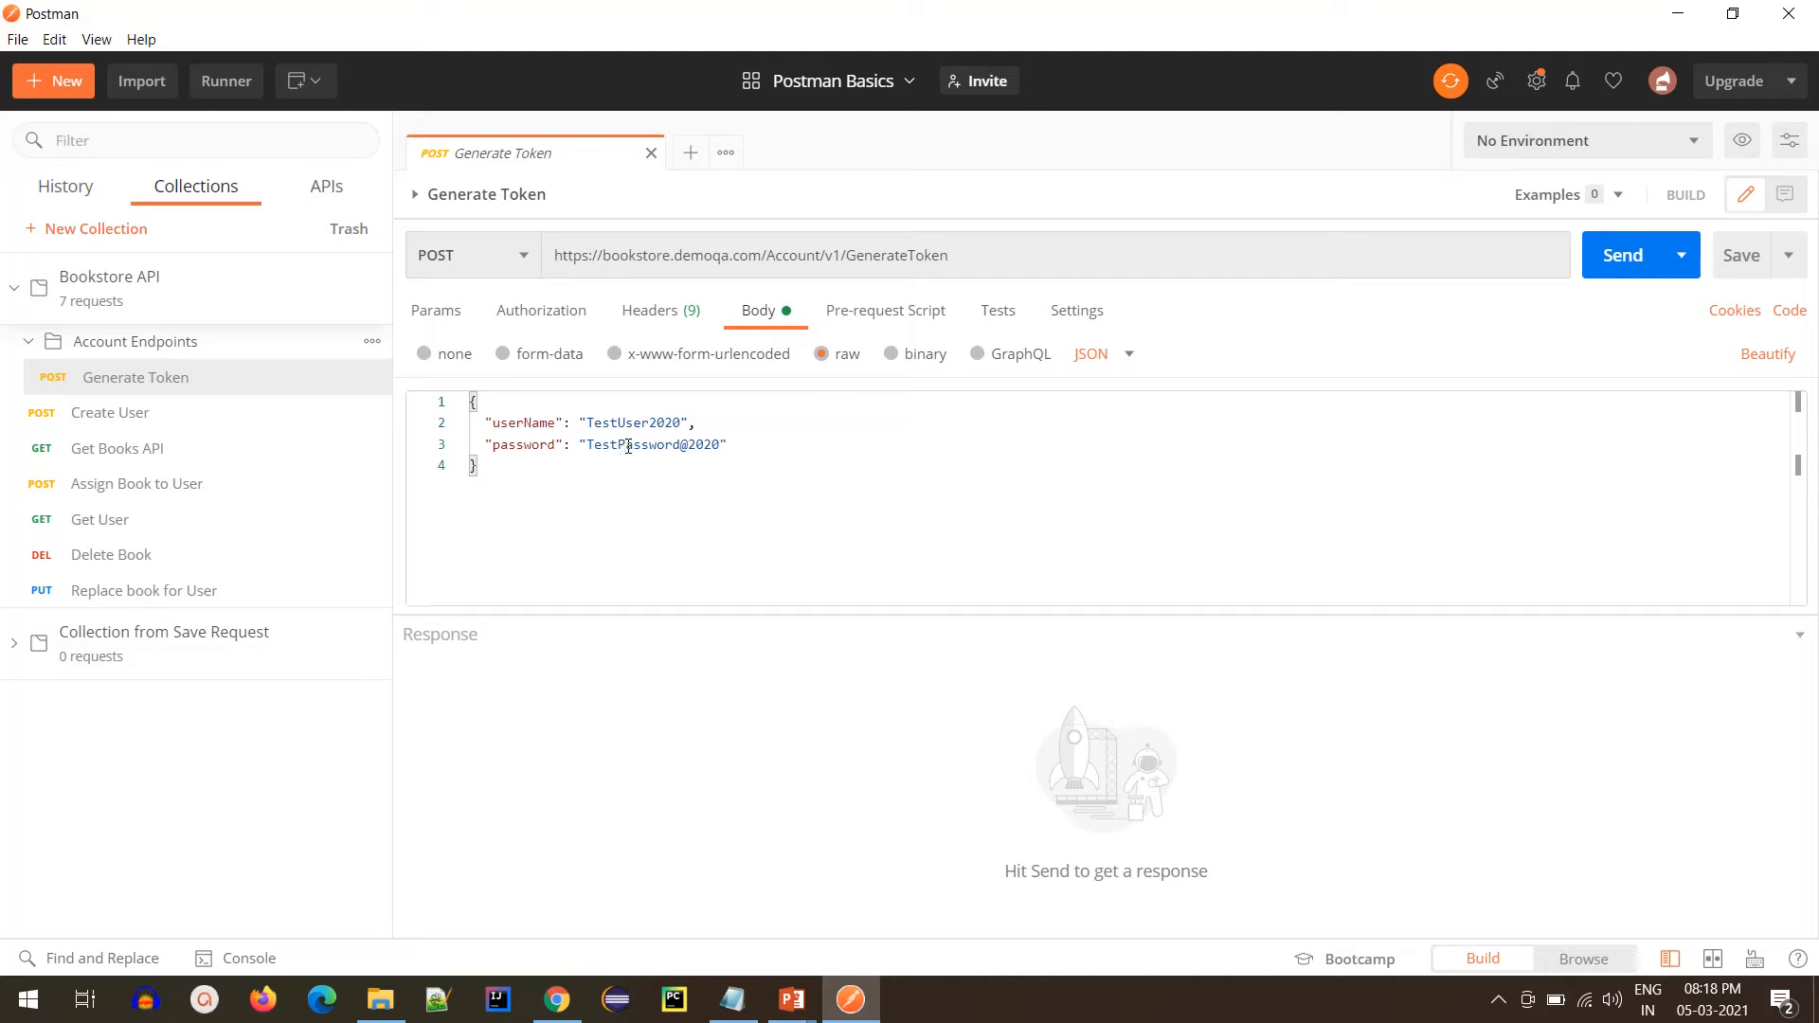
pyautogui.click(1622, 264)
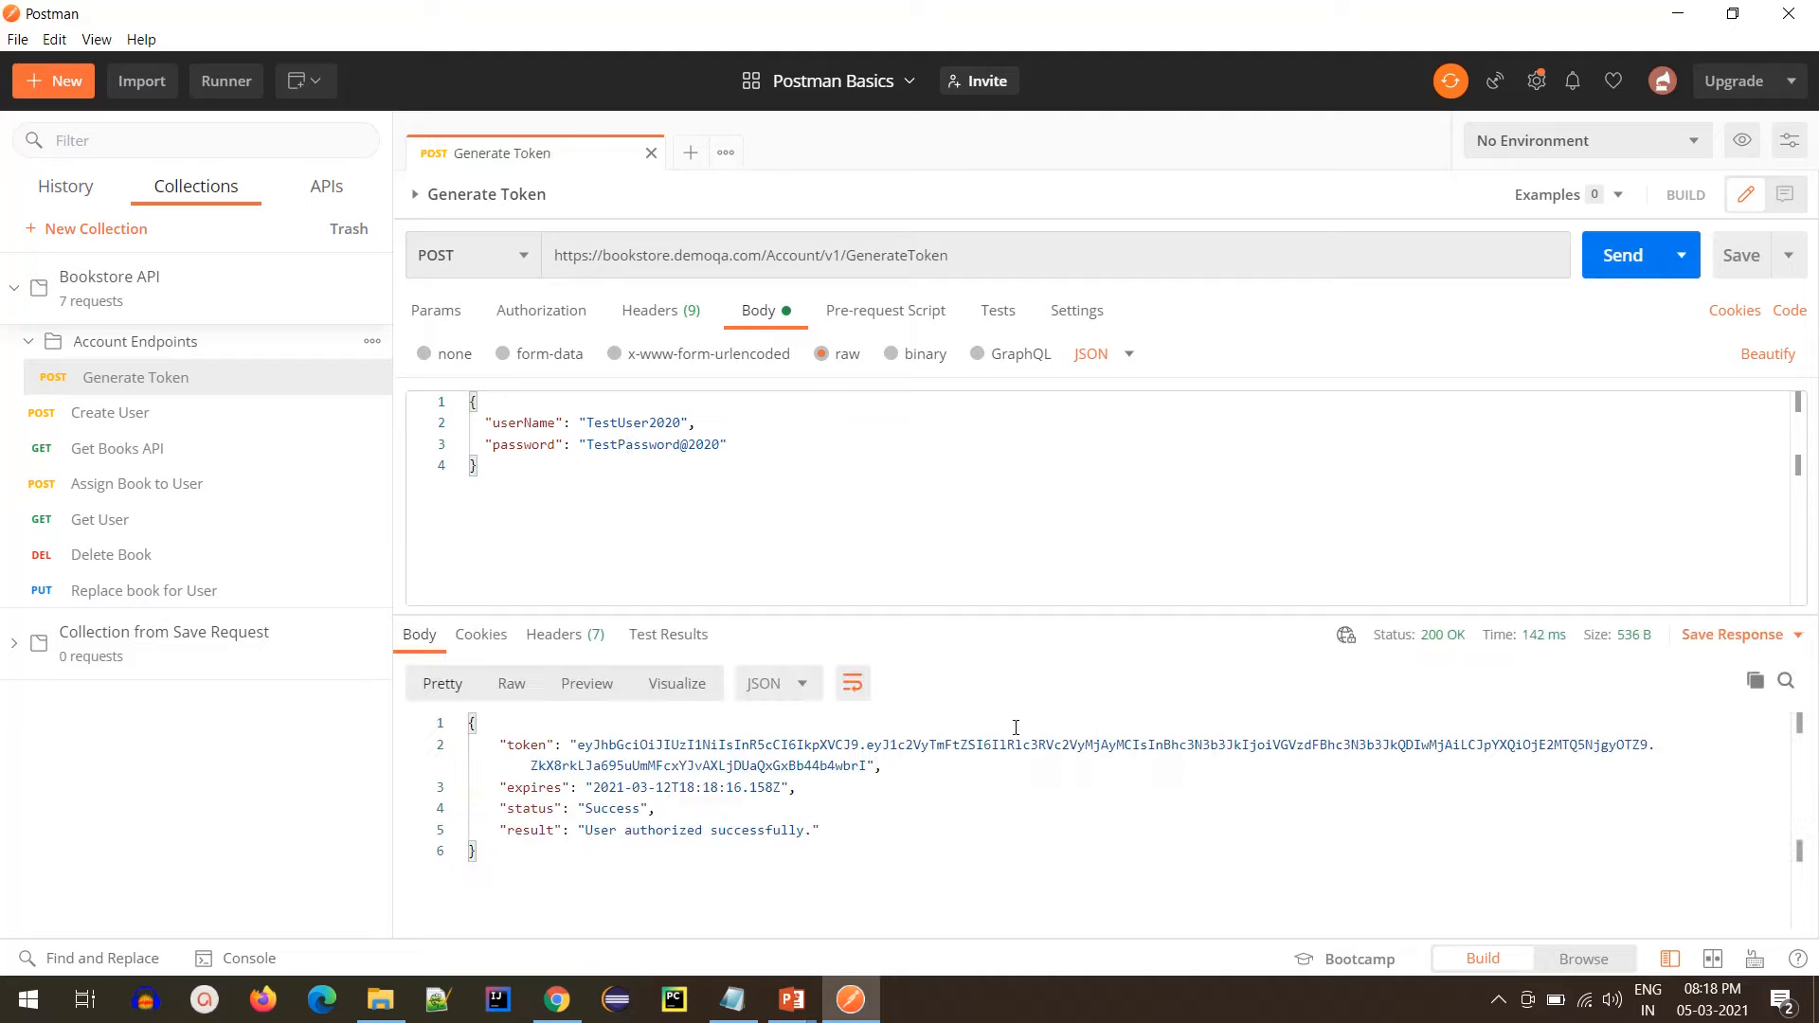
# - Examine the token, expires, status and result fields in the response, highlighting each part
pyautogui.moveTo(578, 745); pyautogui.dragTo(868, 768)
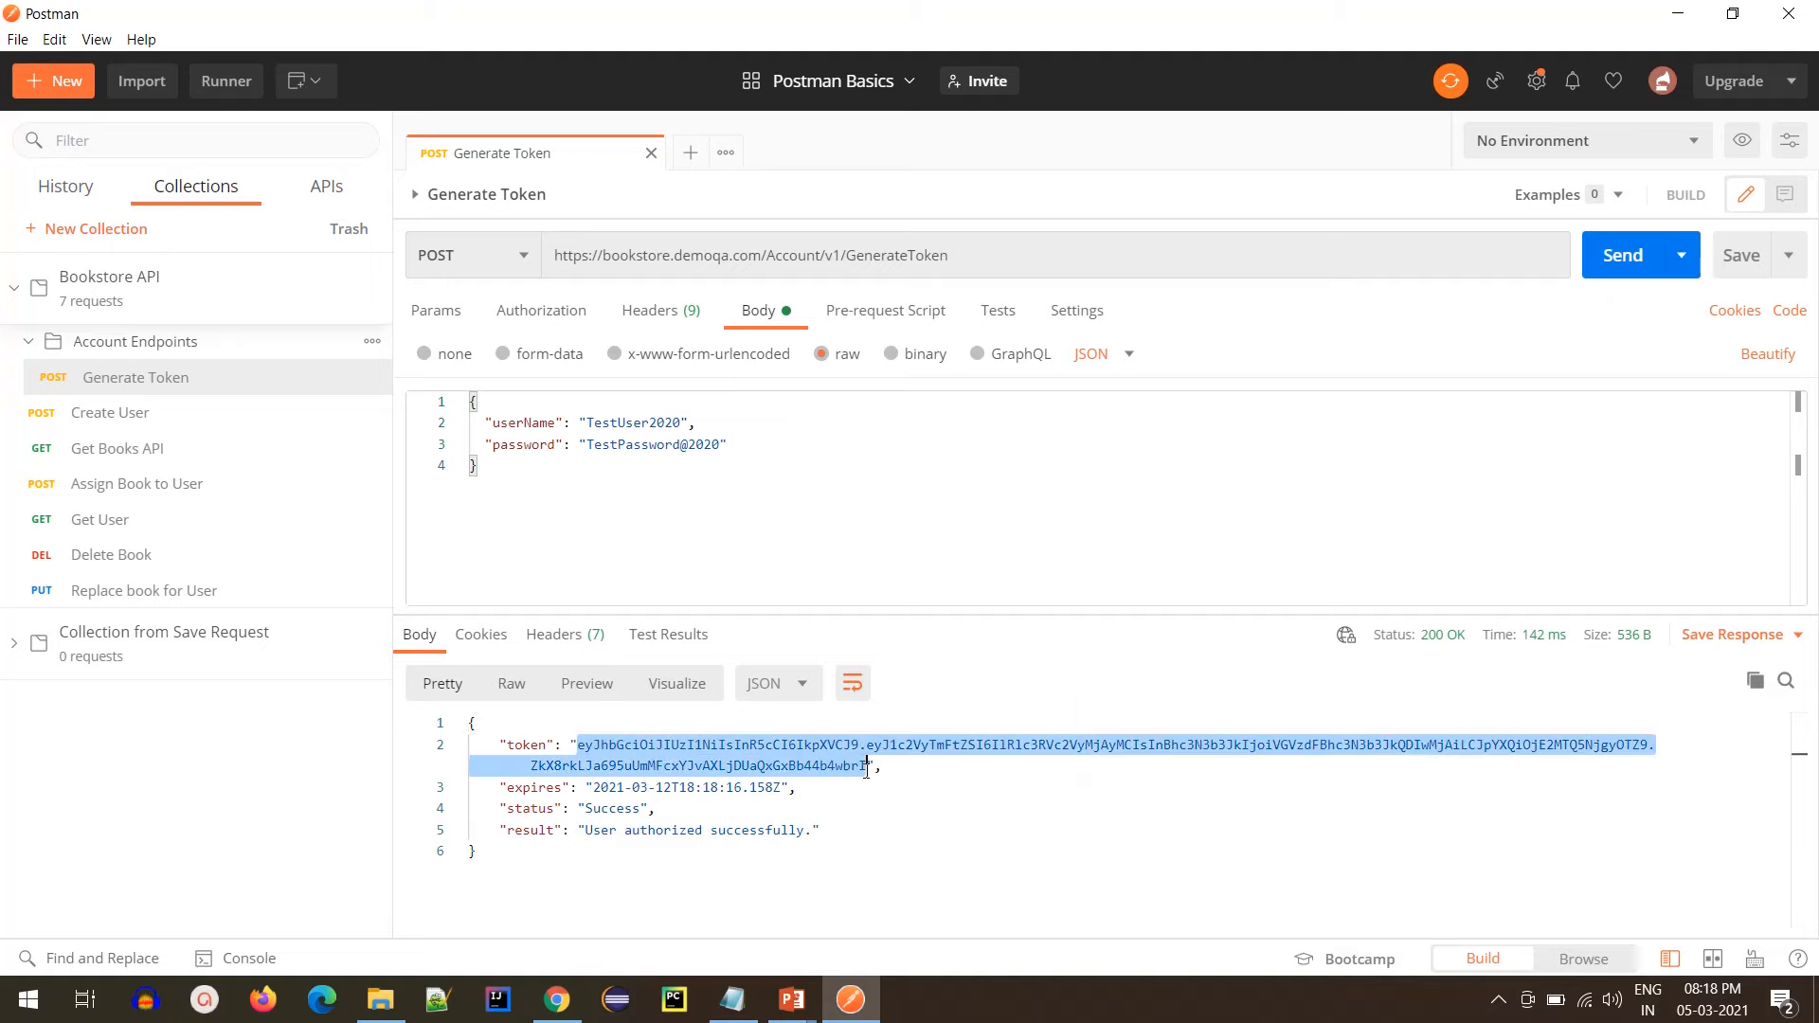
pyautogui.moveTo(499, 787); pyautogui.dragTo(821, 830)
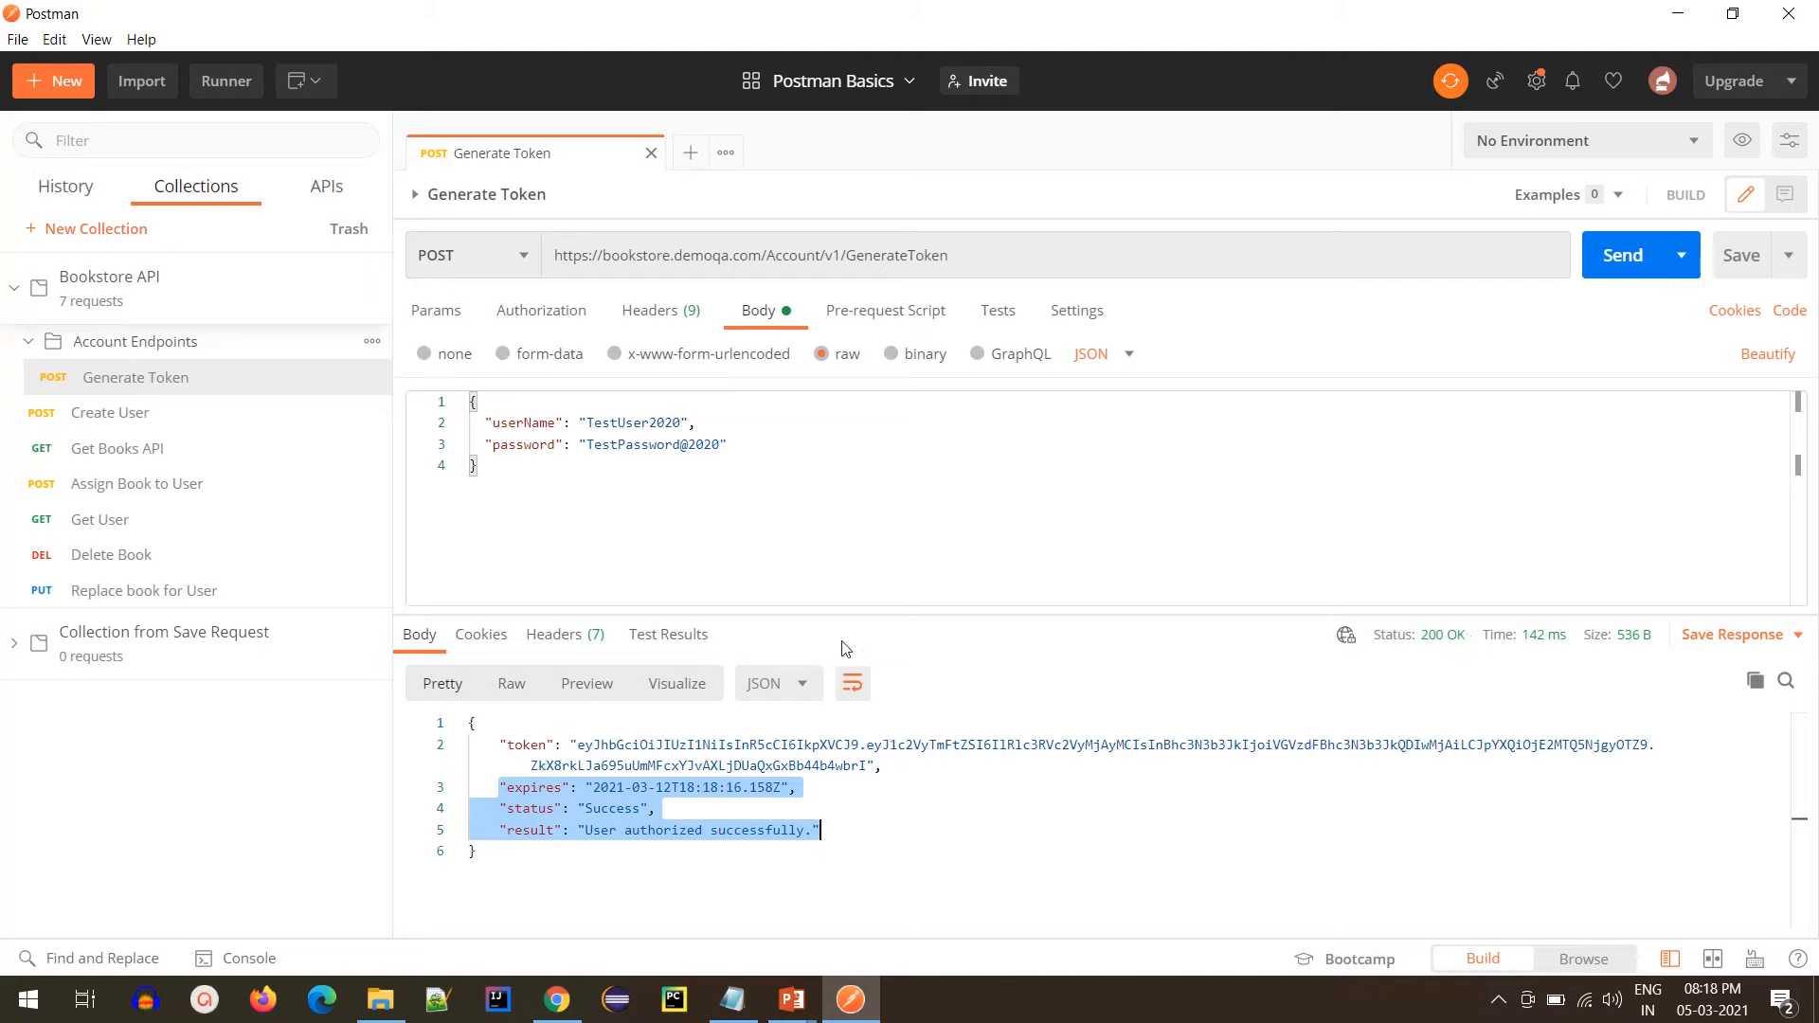
pyautogui.moveTo(495, 744); pyautogui.dragTo(874, 768)
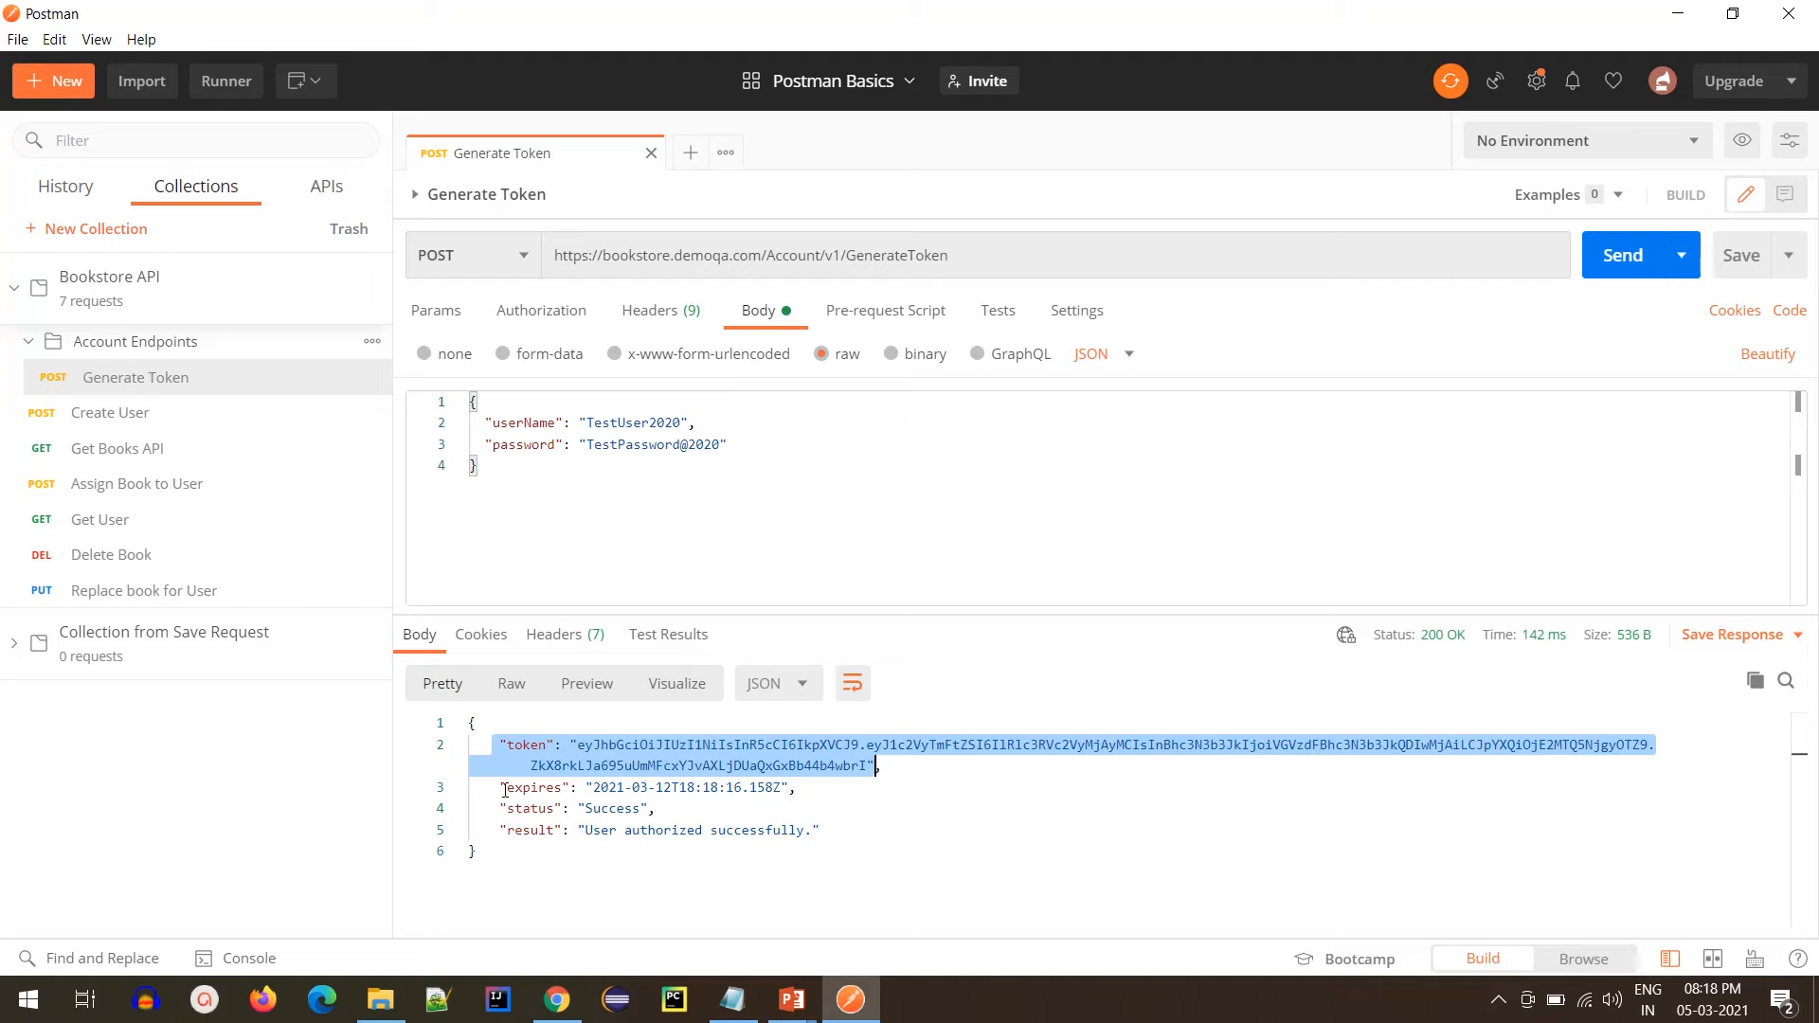
pyautogui.moveTo(504, 789); pyautogui.dragTo(815, 828)
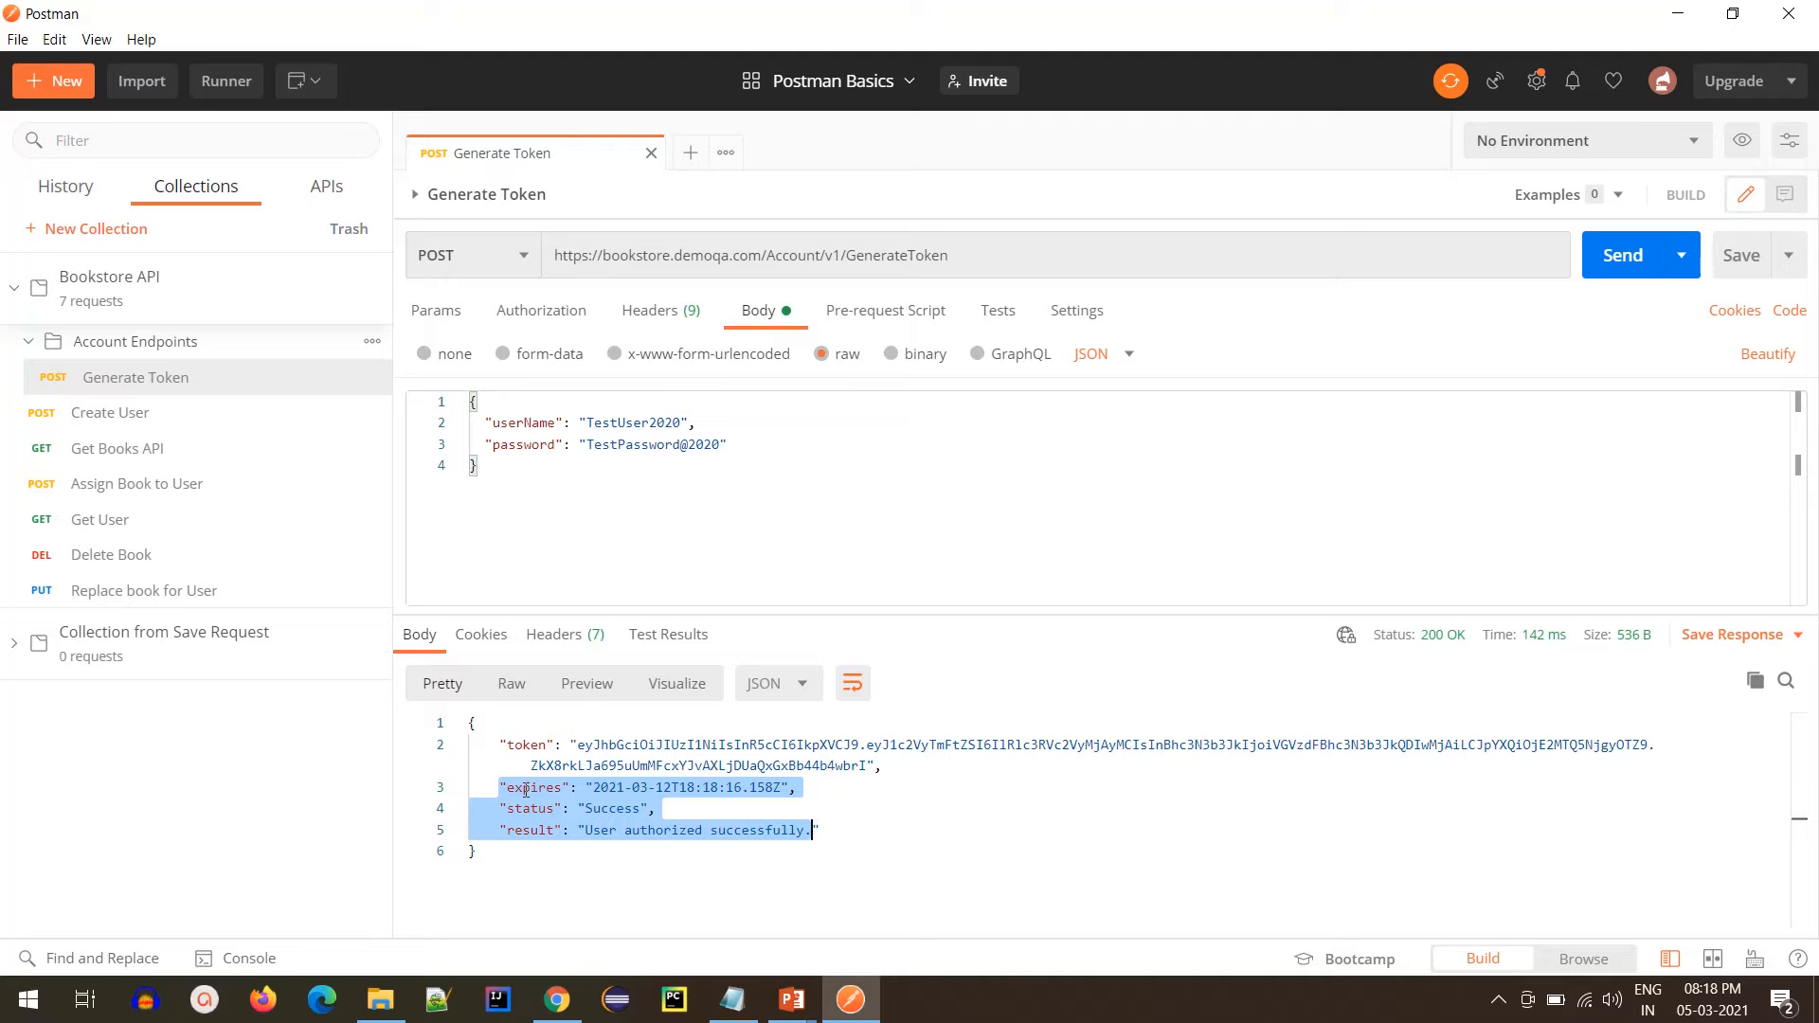
pyautogui.click(791, 787)
pyautogui.moveTo(881, 768); pyautogui.dragTo(791, 788)
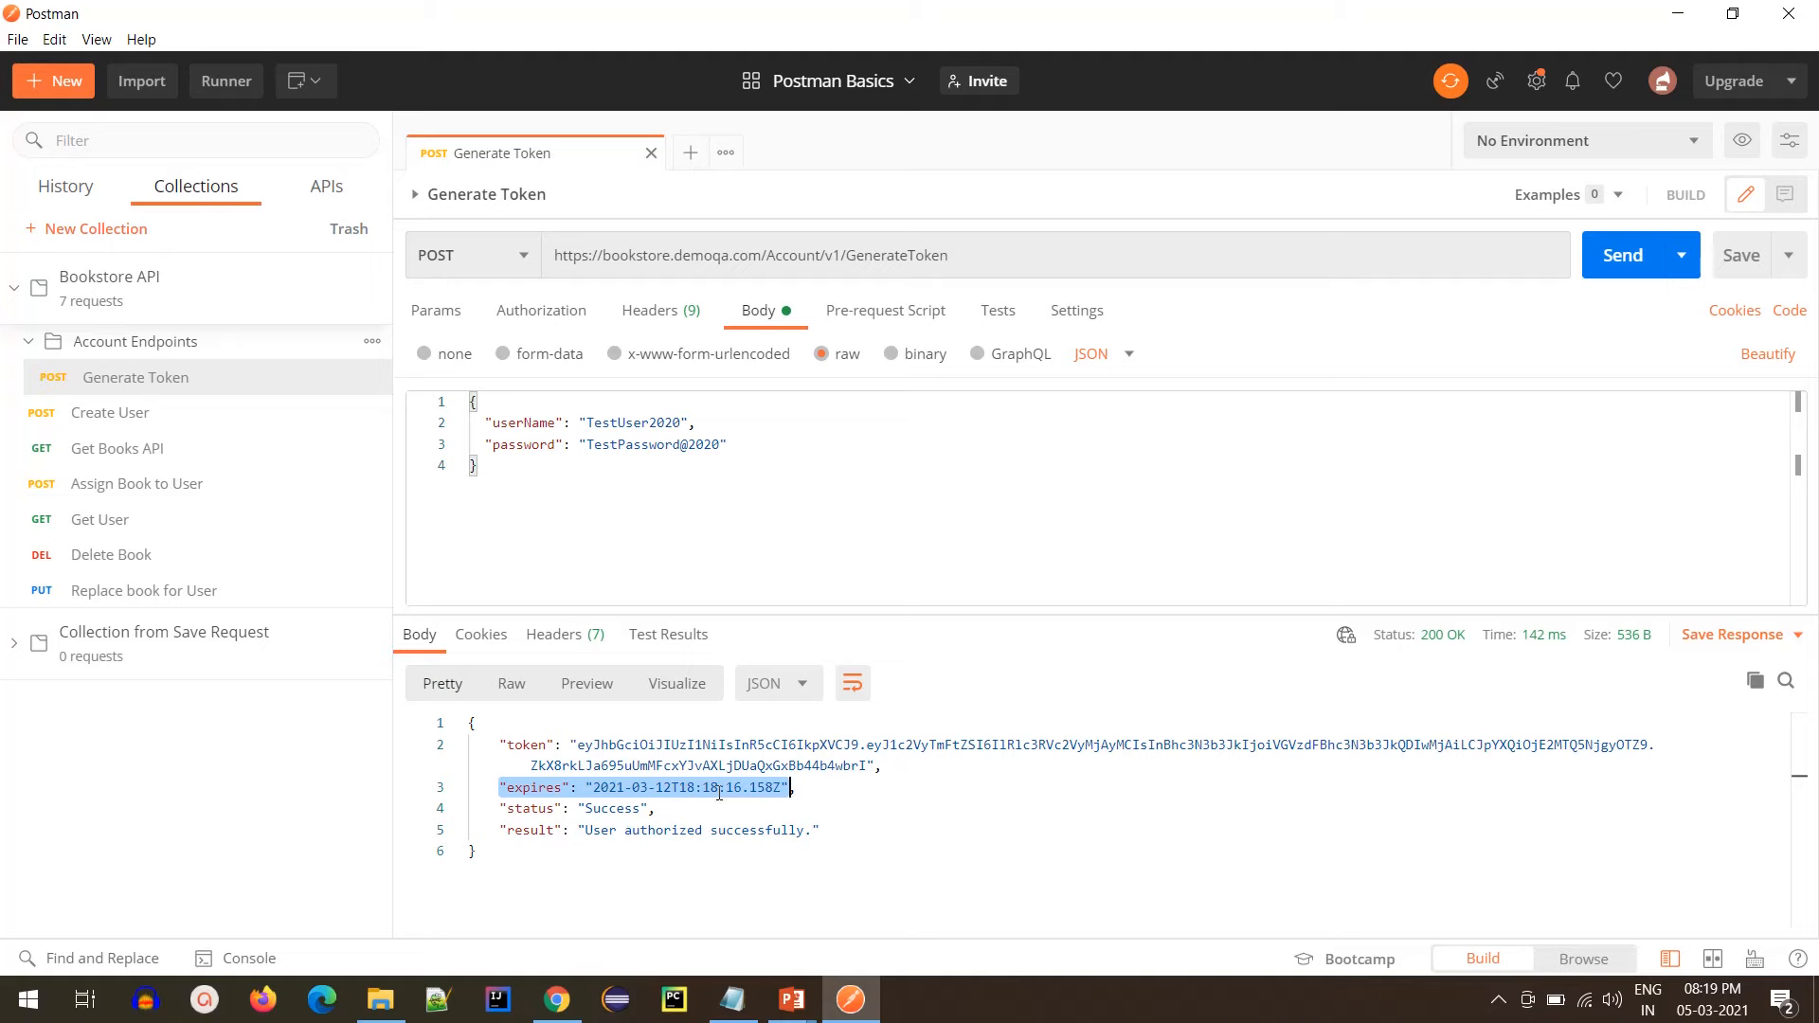
pyautogui.moveTo(879, 763); pyautogui.dragTo(472, 745)
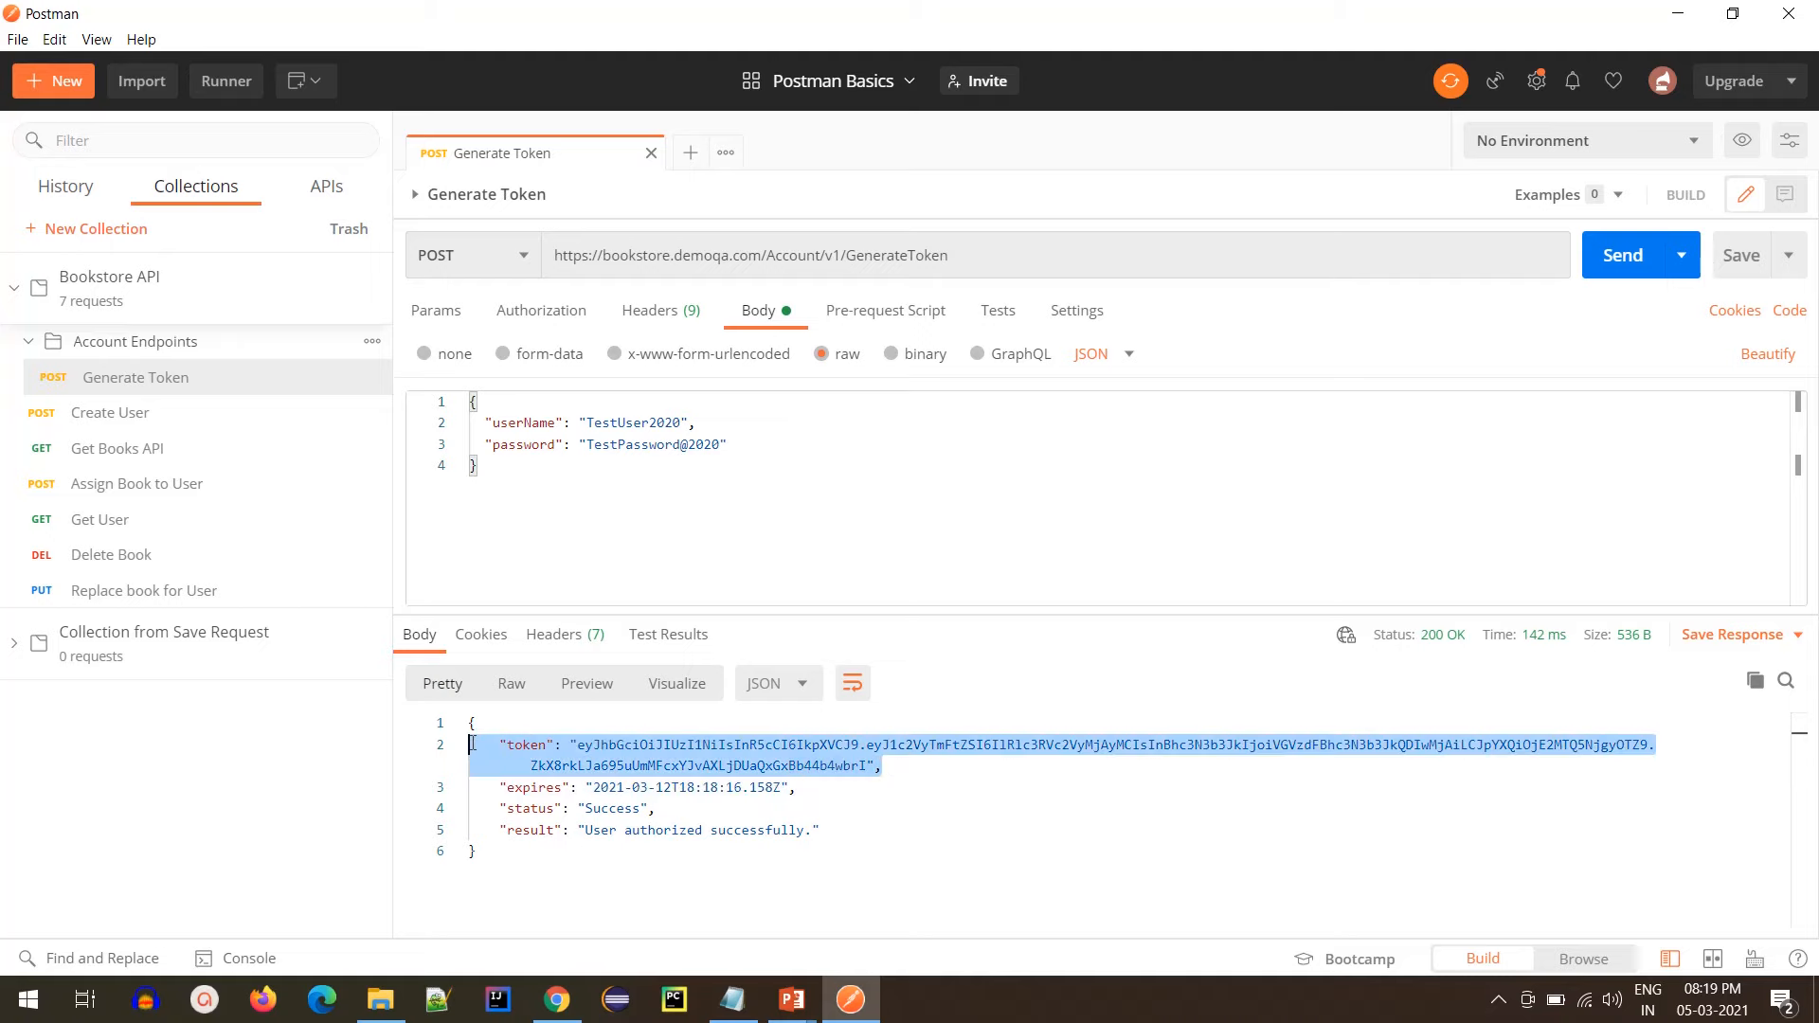
pyautogui.click(812, 790)
pyautogui.moveTo(810, 790); pyautogui.dragTo(499, 791)
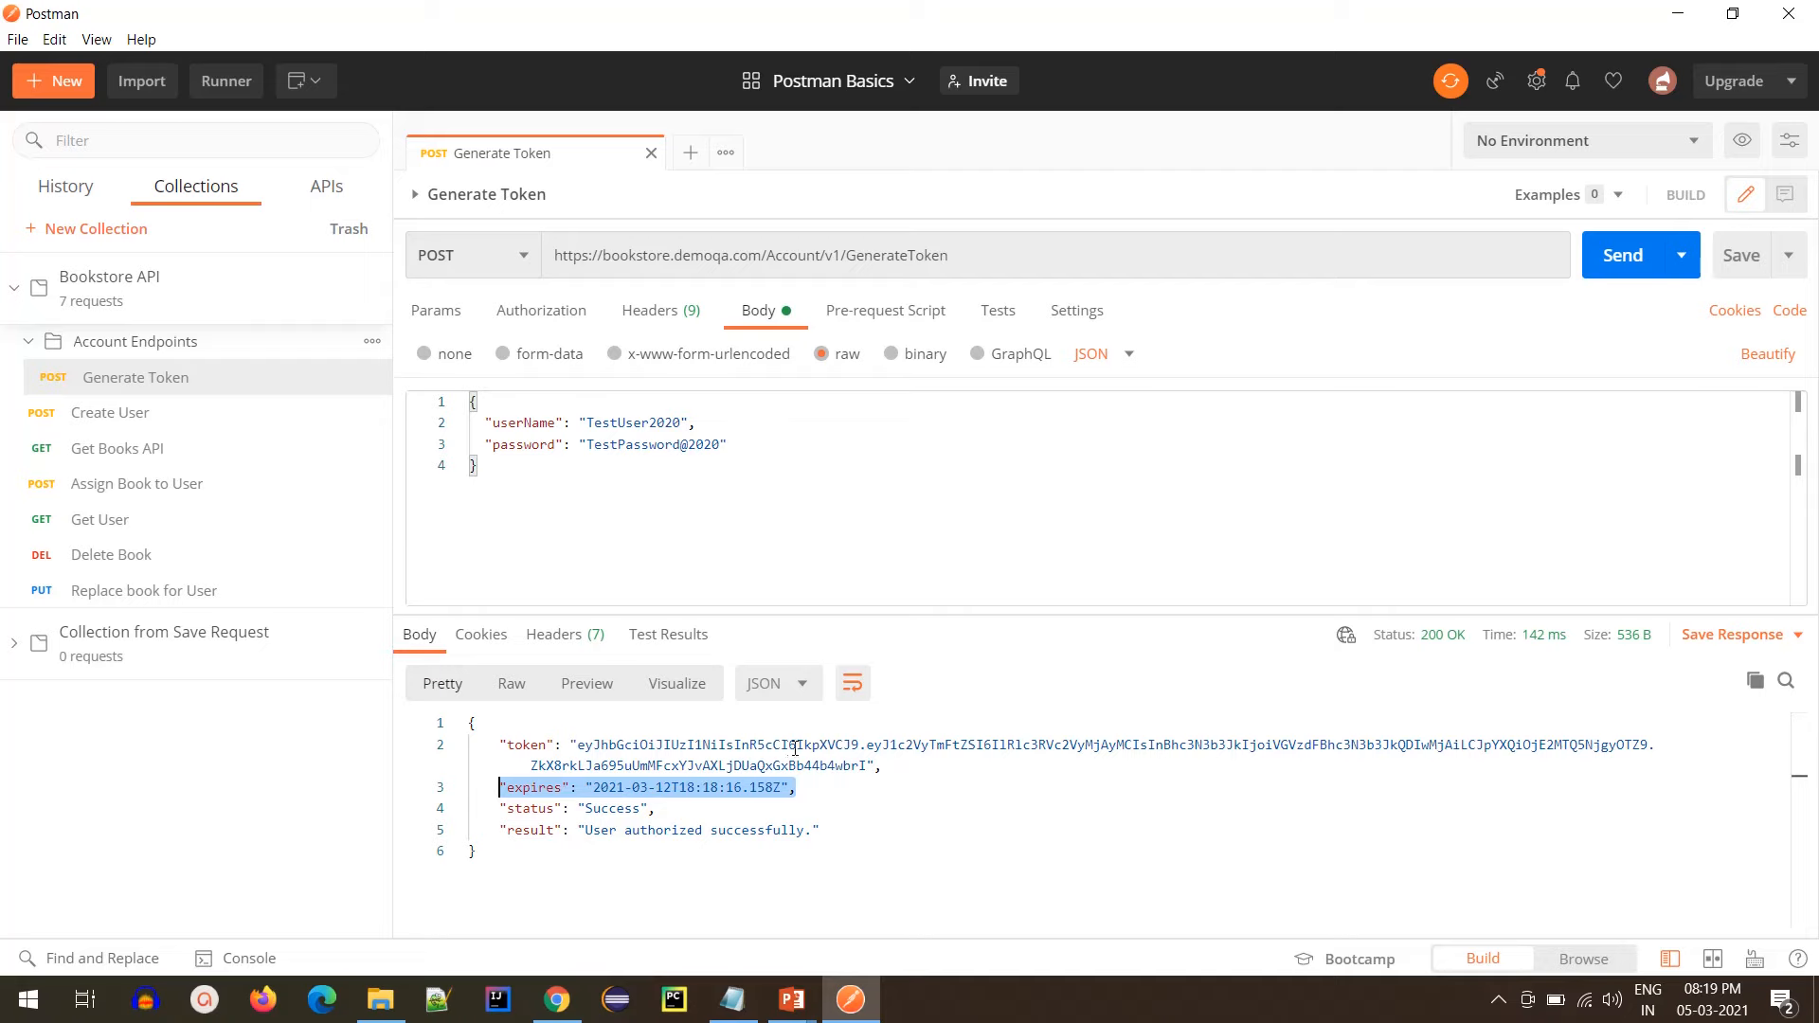
pyautogui.click(813, 787)
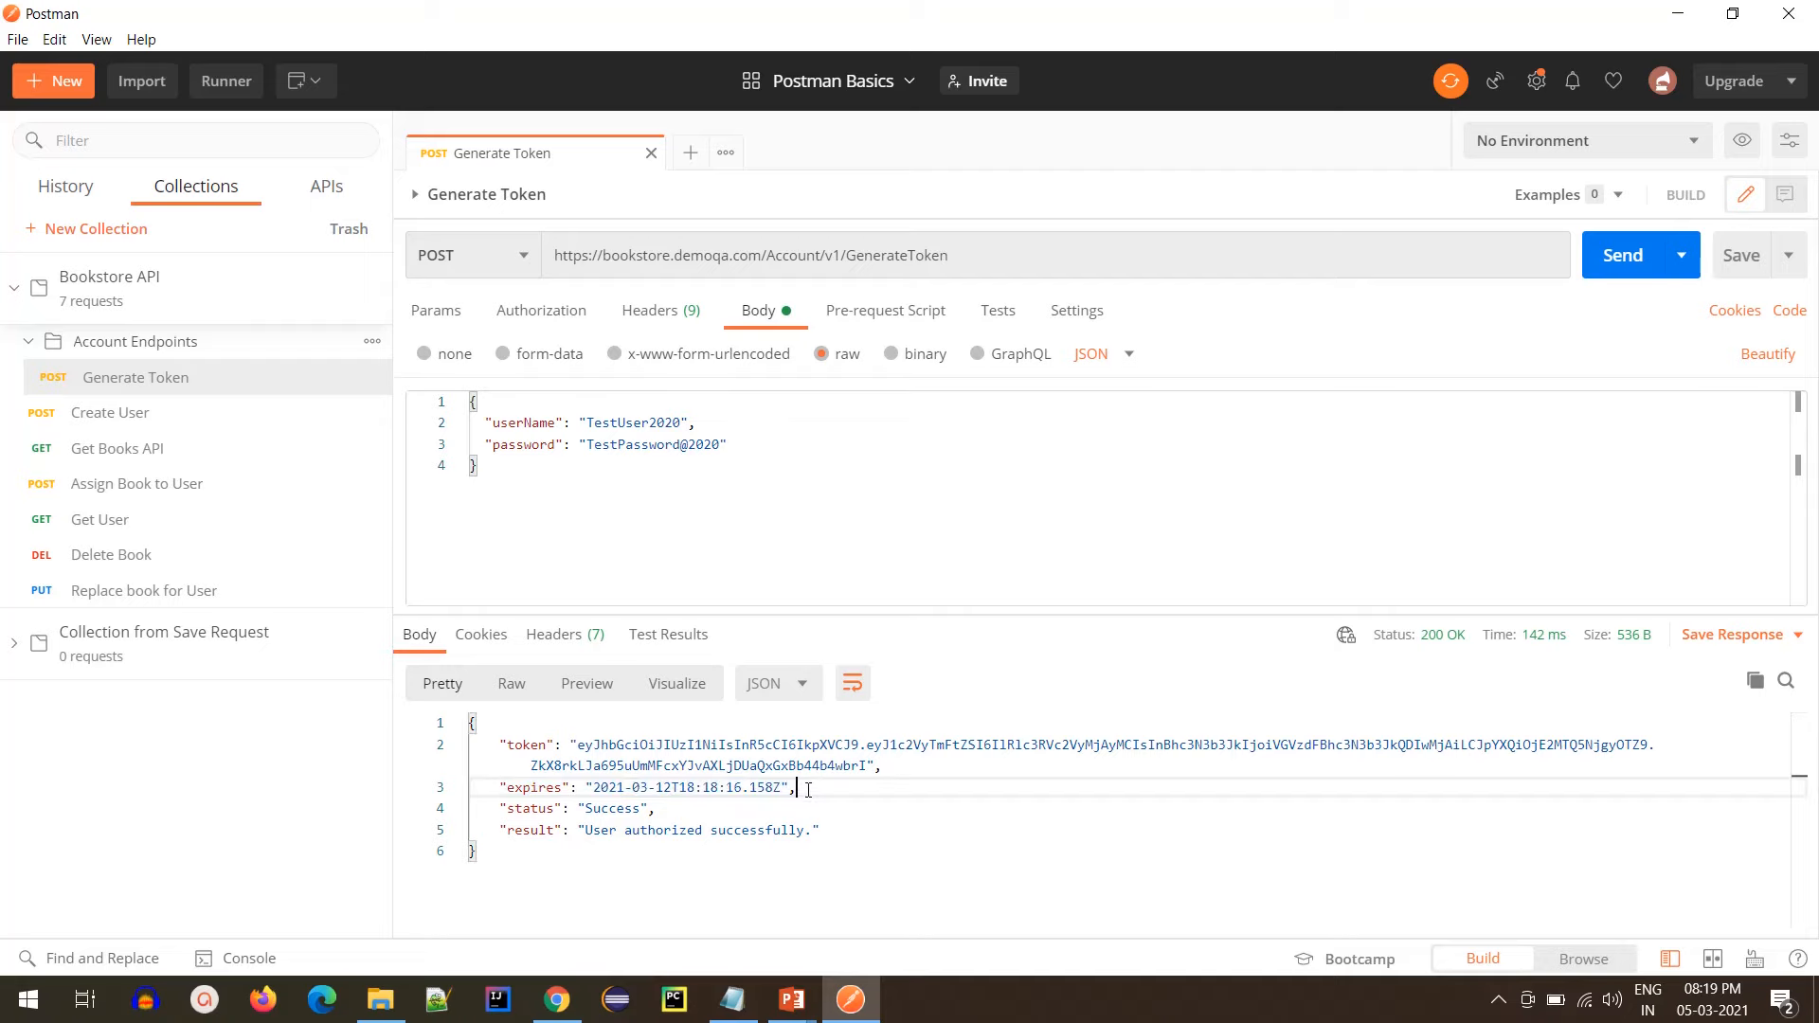
pyautogui.moveTo(812, 788); pyautogui.dragTo(502, 783)
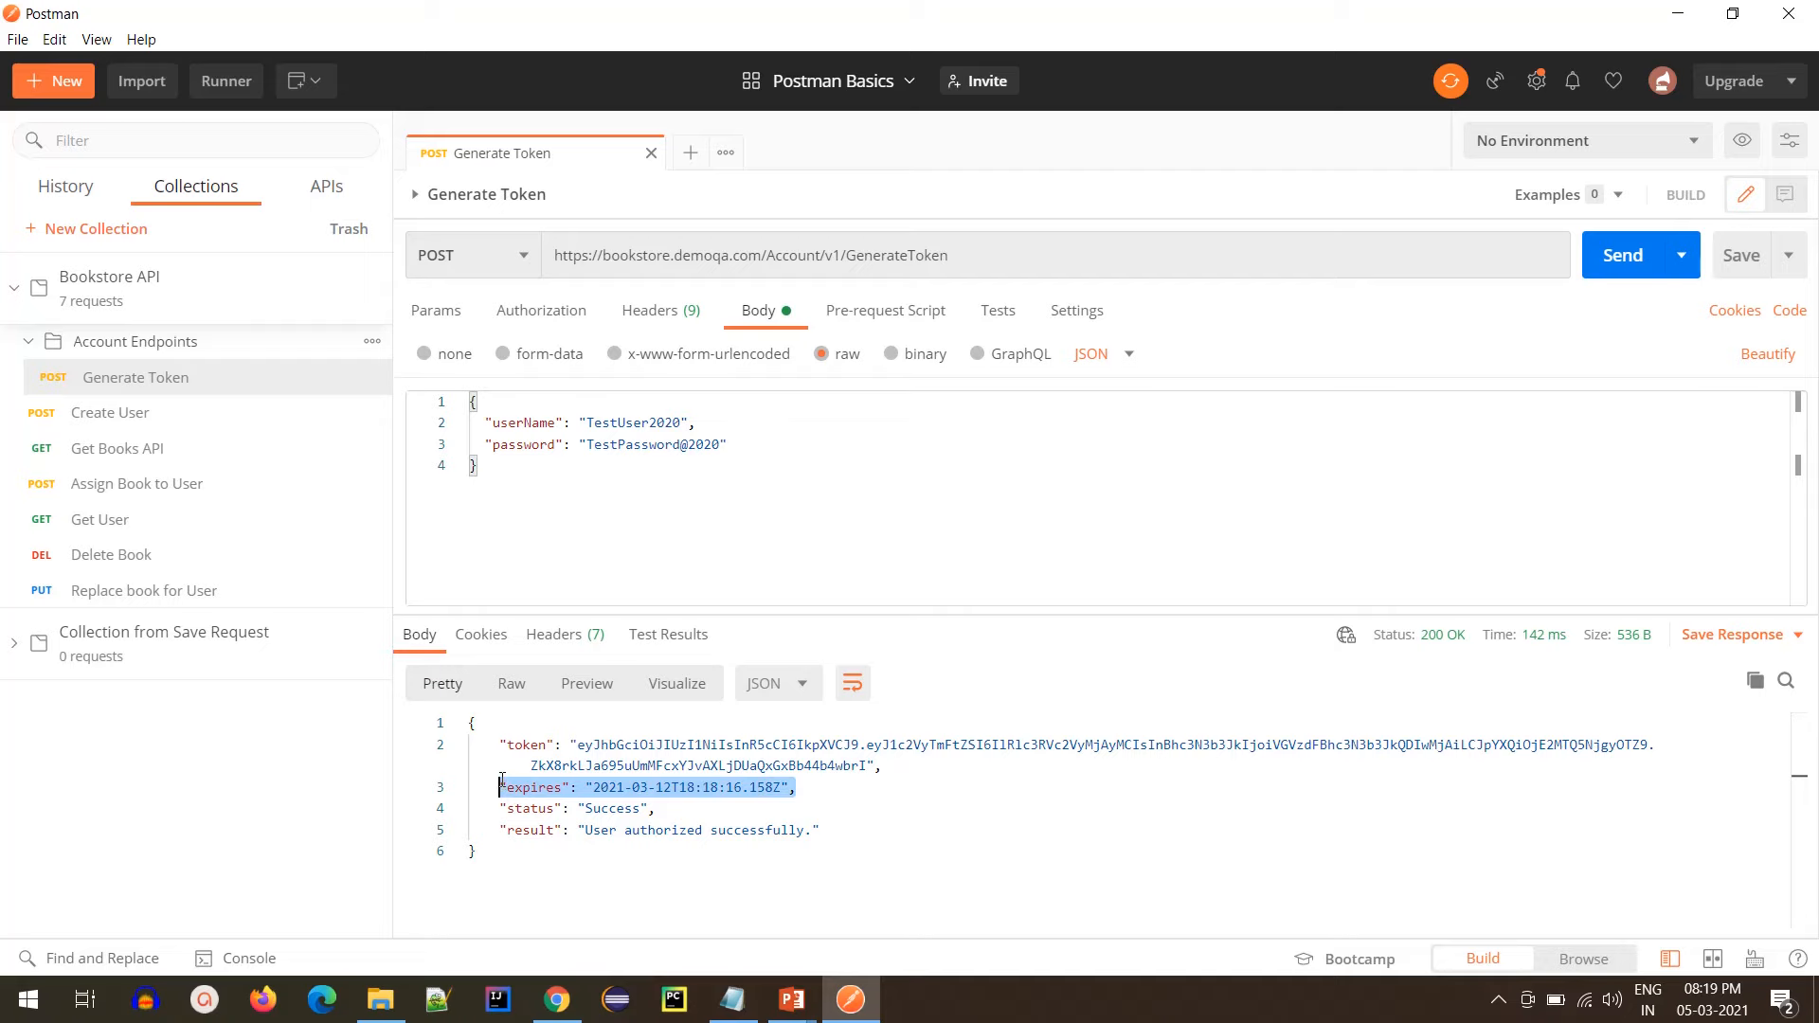
pyautogui.moveTo(494, 808); pyautogui.dragTo(655, 813)
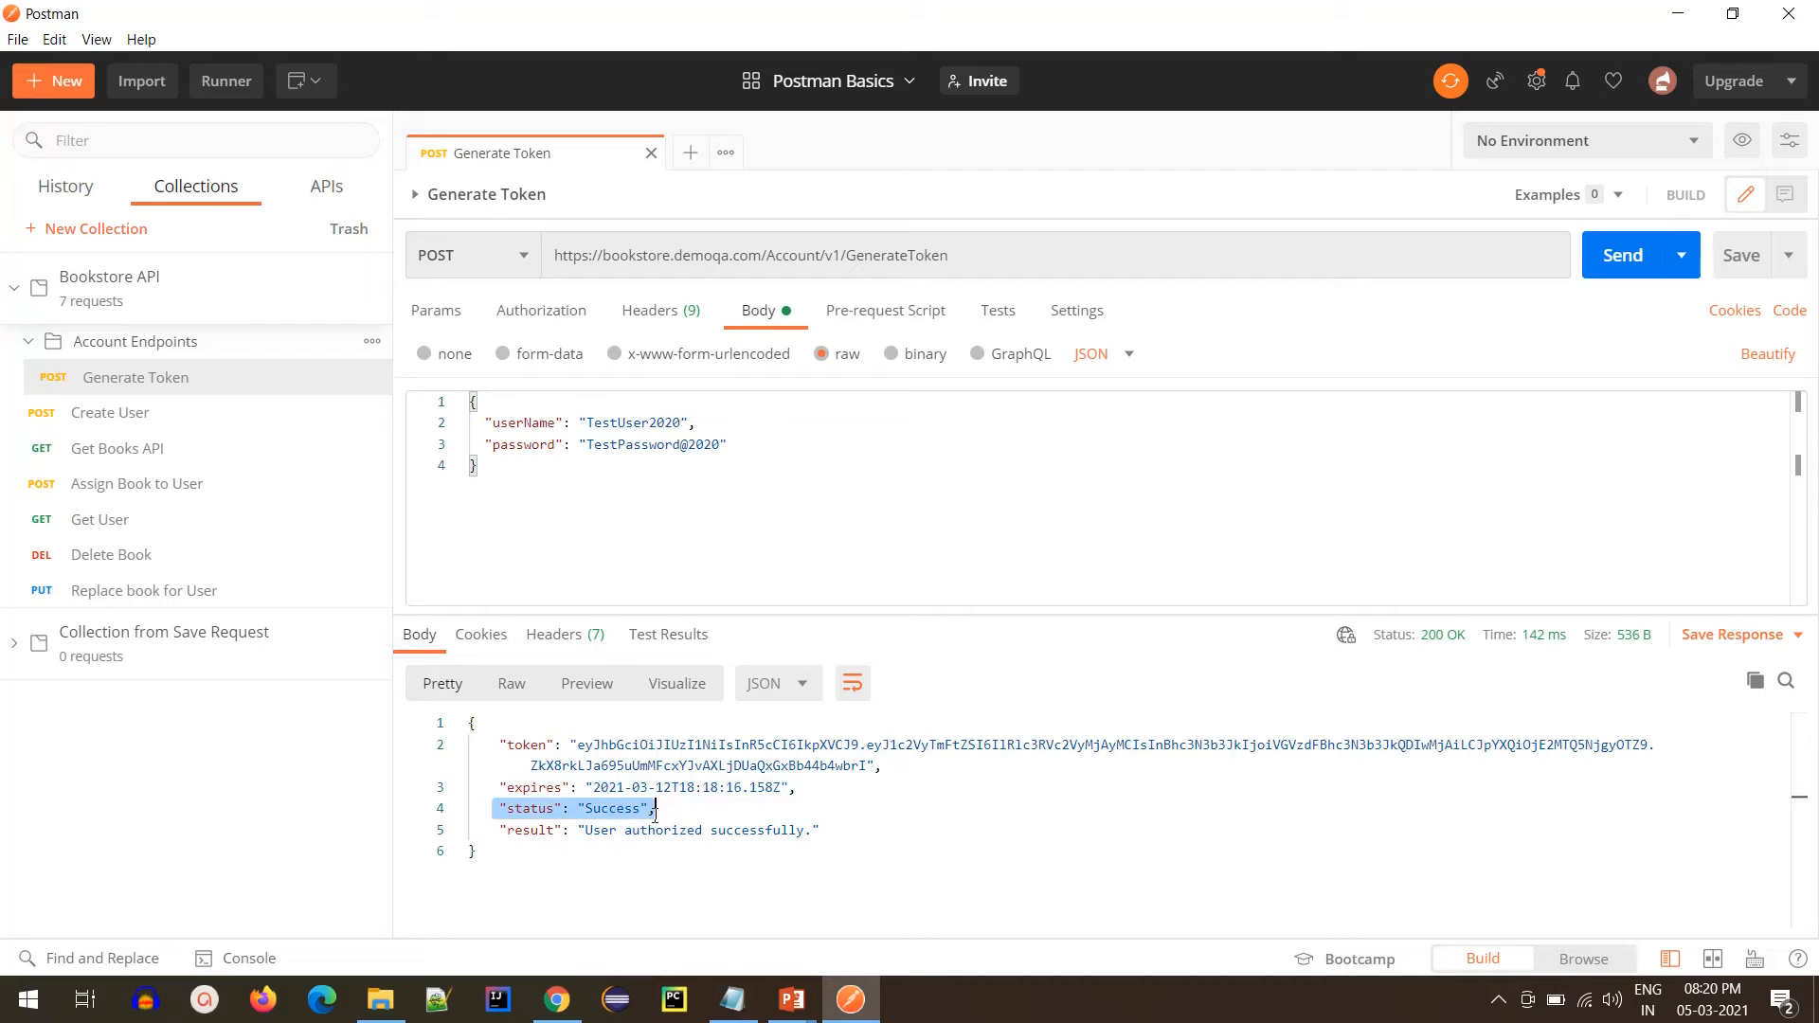
pyautogui.moveTo(500, 830); pyautogui.dragTo(822, 831)
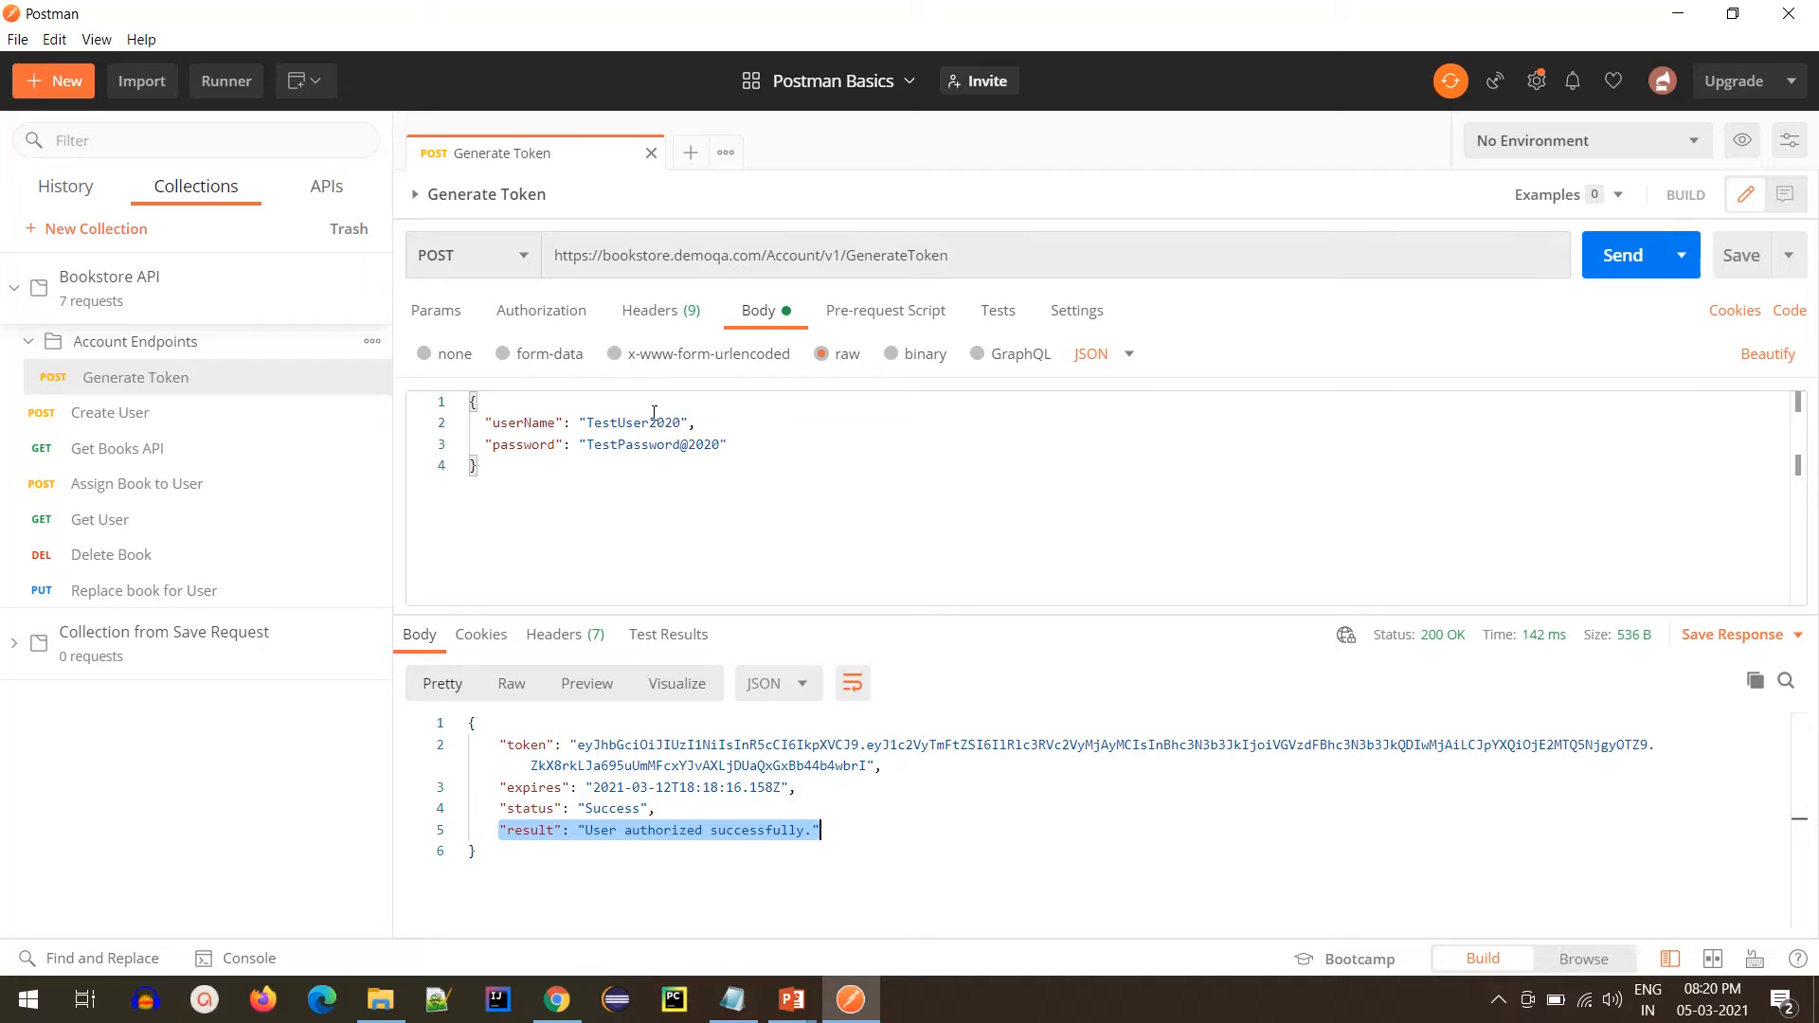
# - Highlight the login credentials in the Generate Token request body and the request URL
pyautogui.click(545, 462)
pyautogui.hotkey('ctrl', 'a')
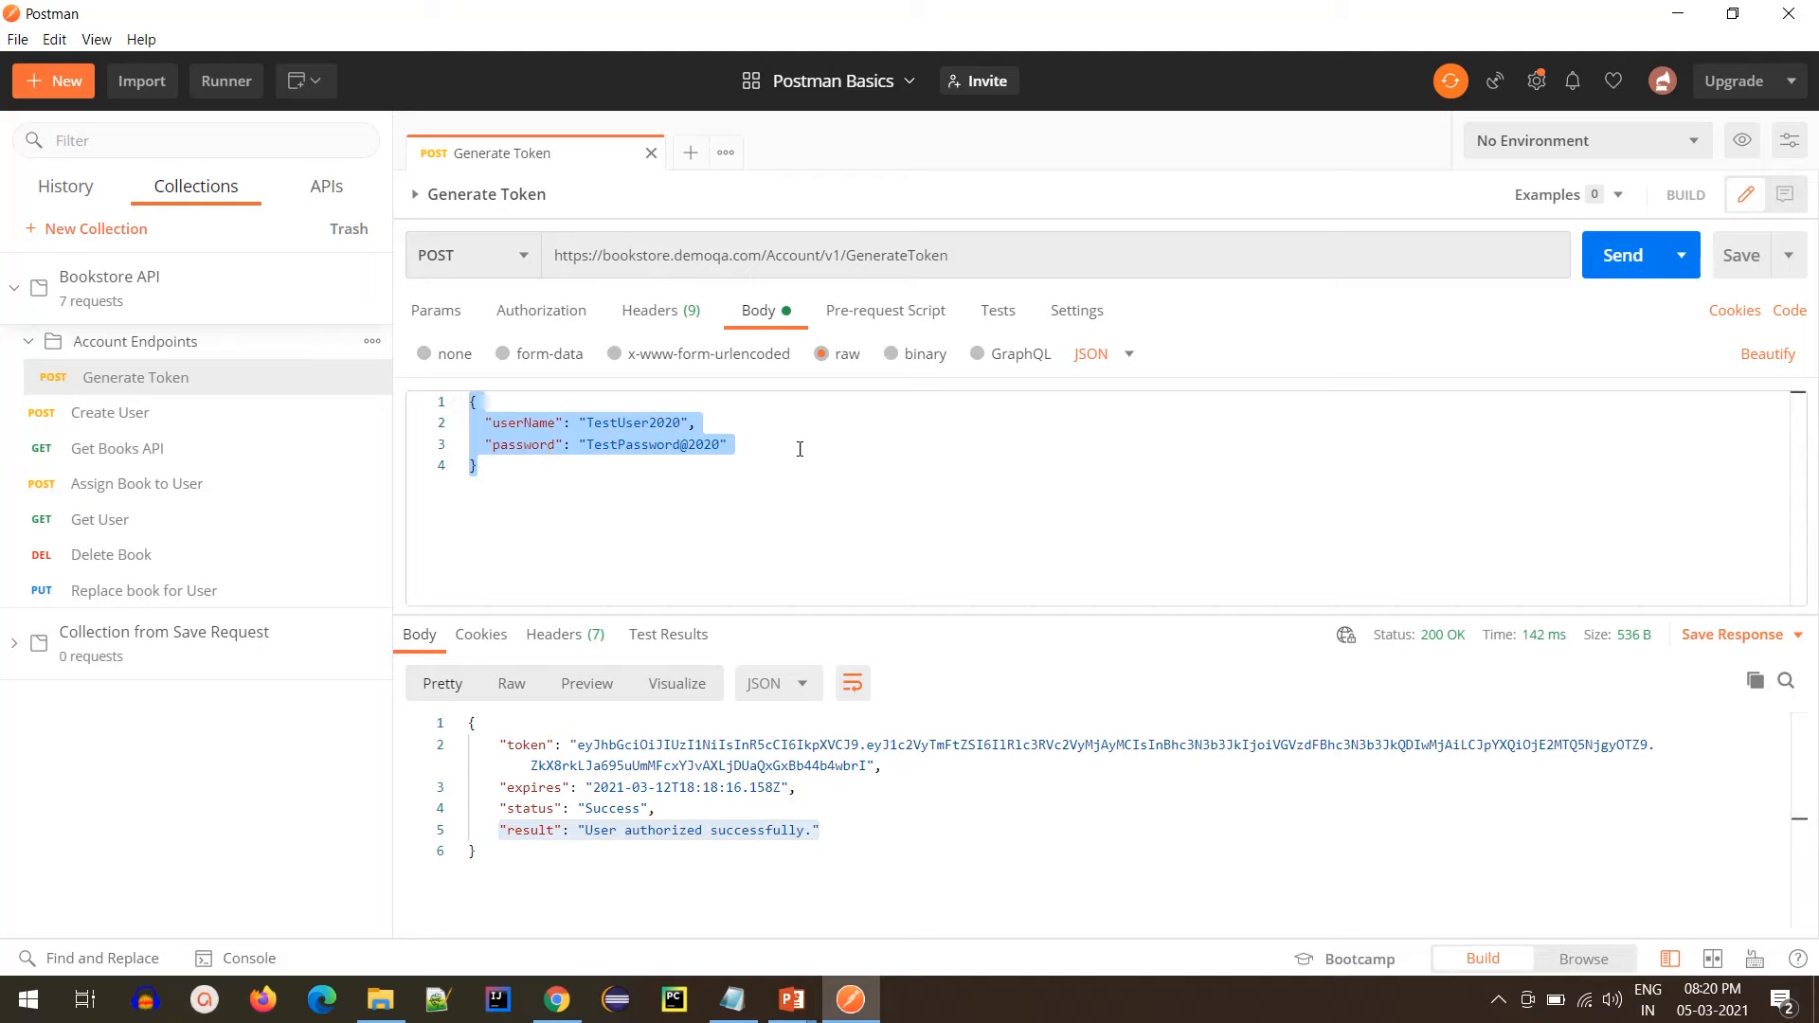
pyautogui.tripleClick(957, 257)
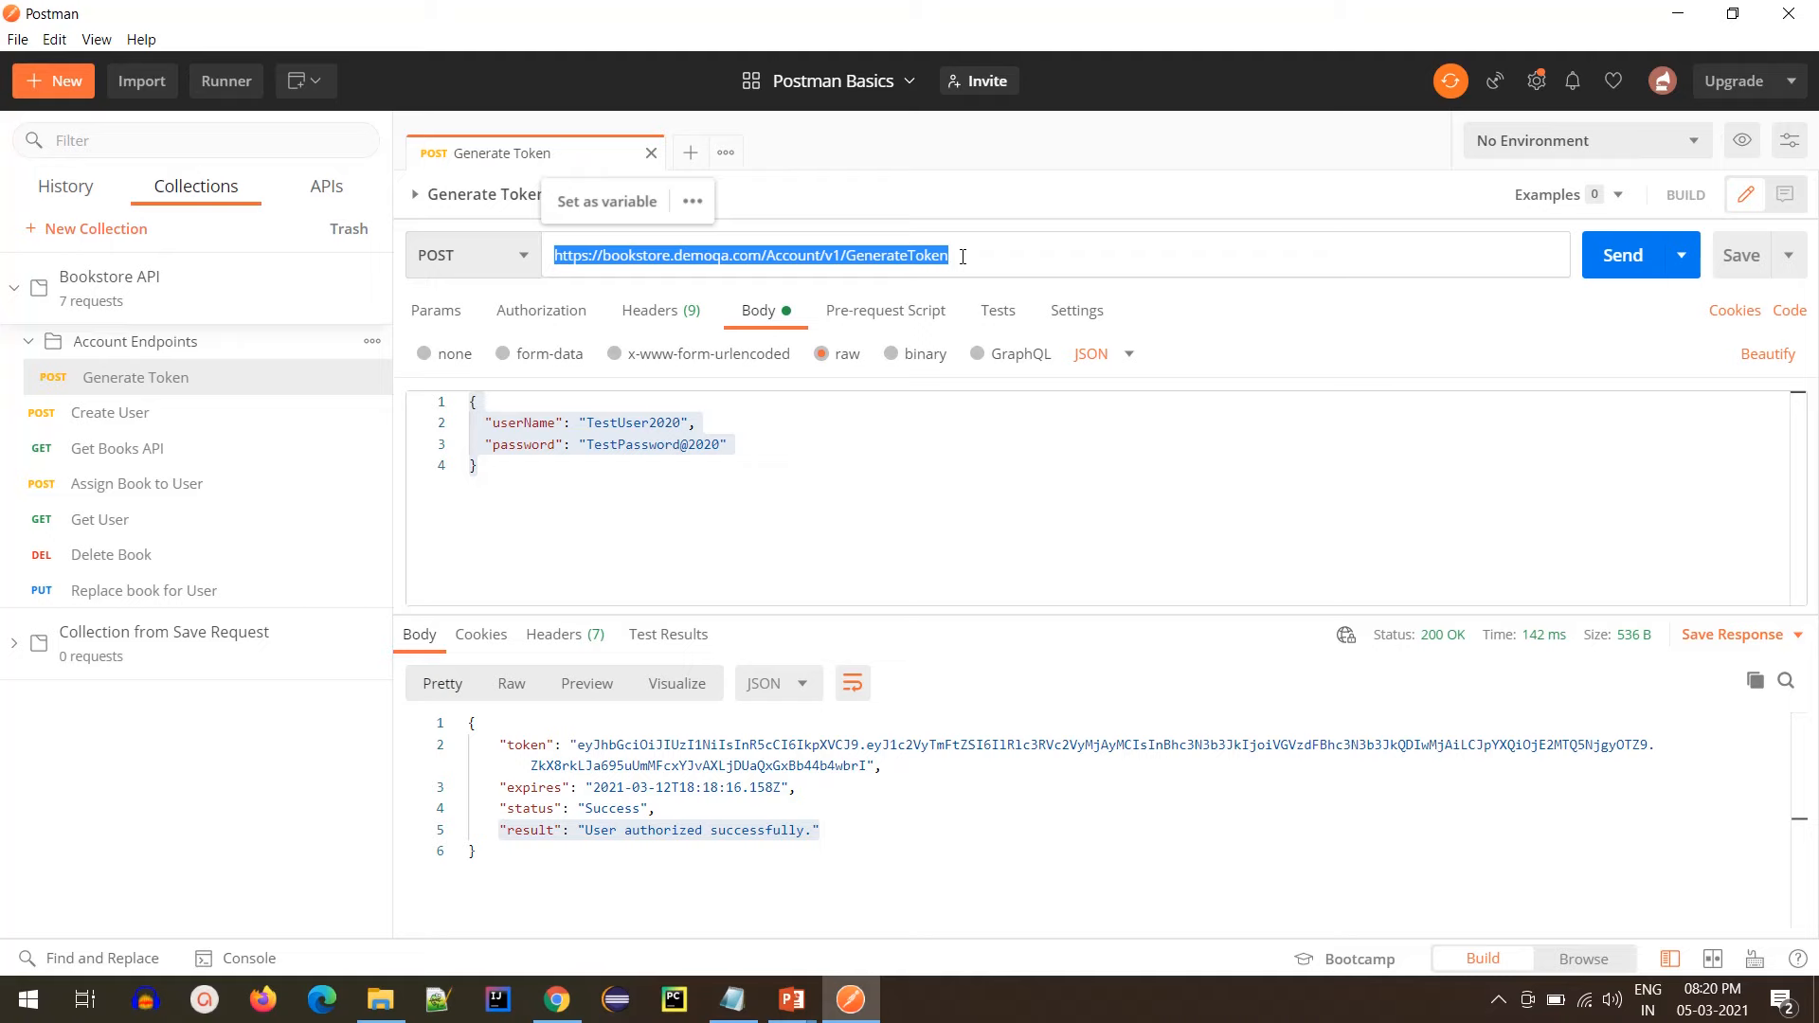
# - Check the authorization, params and headers settings of the Generate Token request and return to its body
pyautogui.click(571, 313)
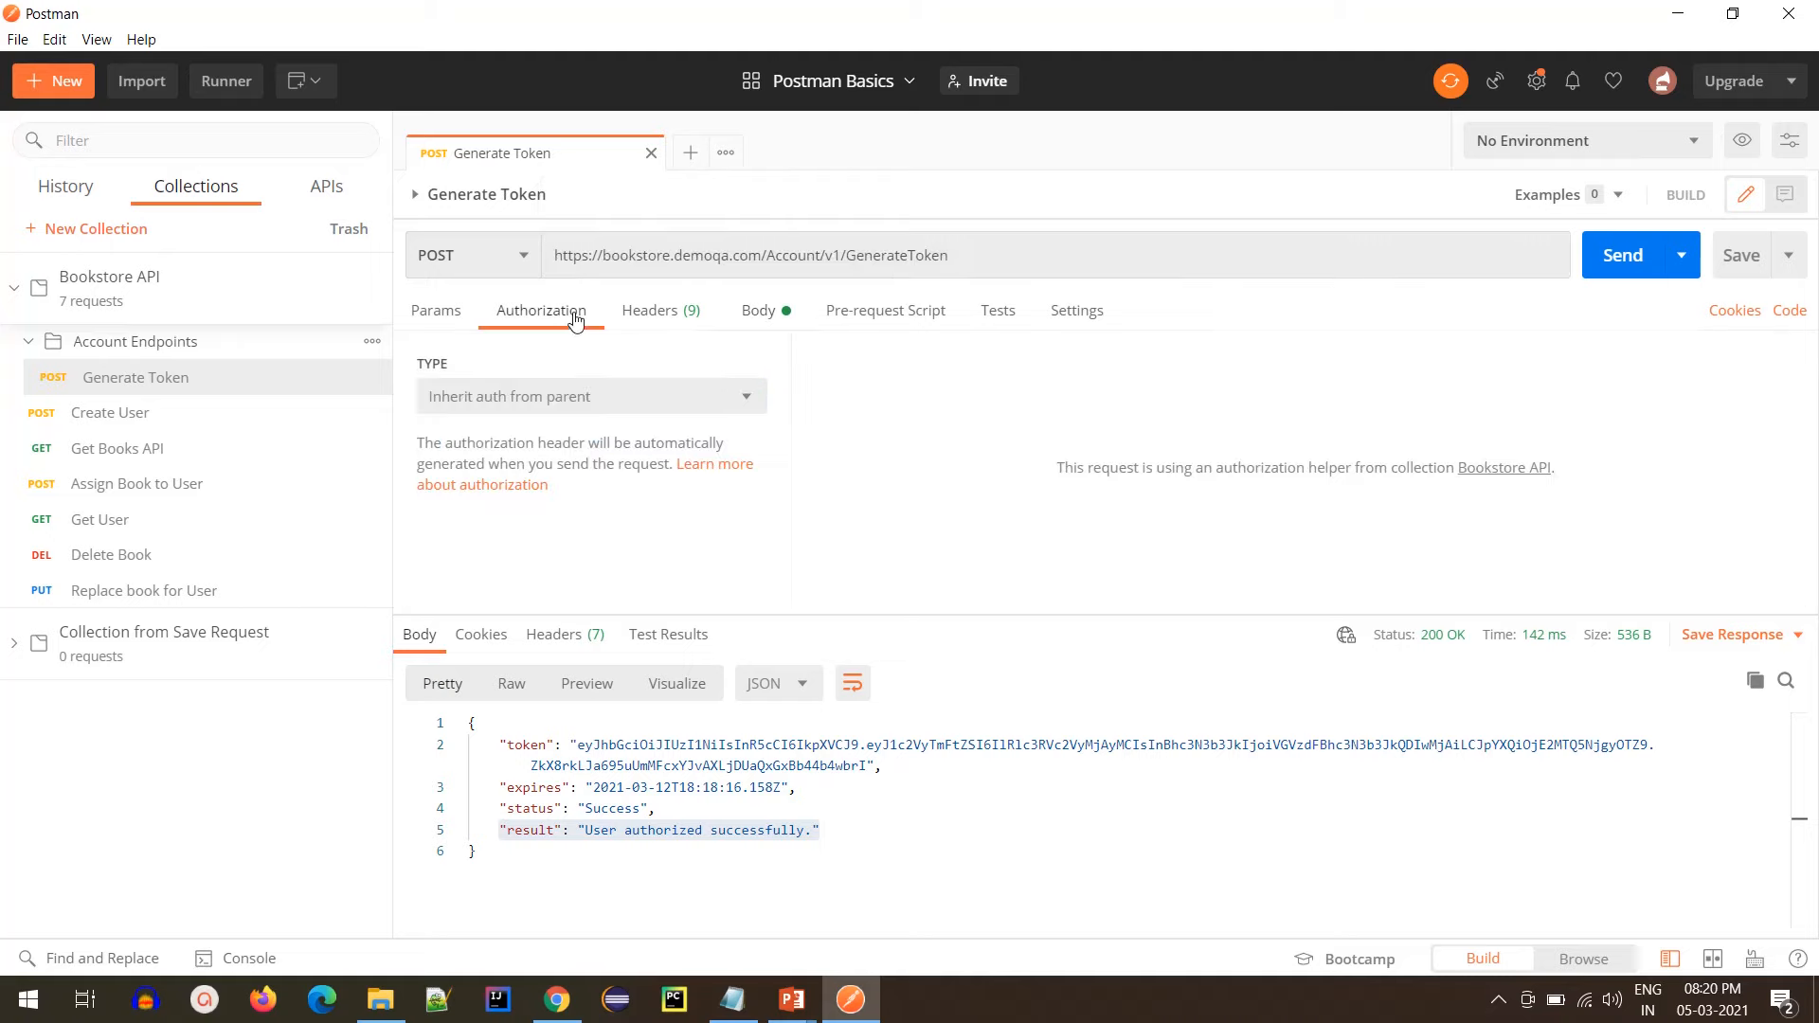
pyautogui.click(462, 315)
pyautogui.click(670, 312)
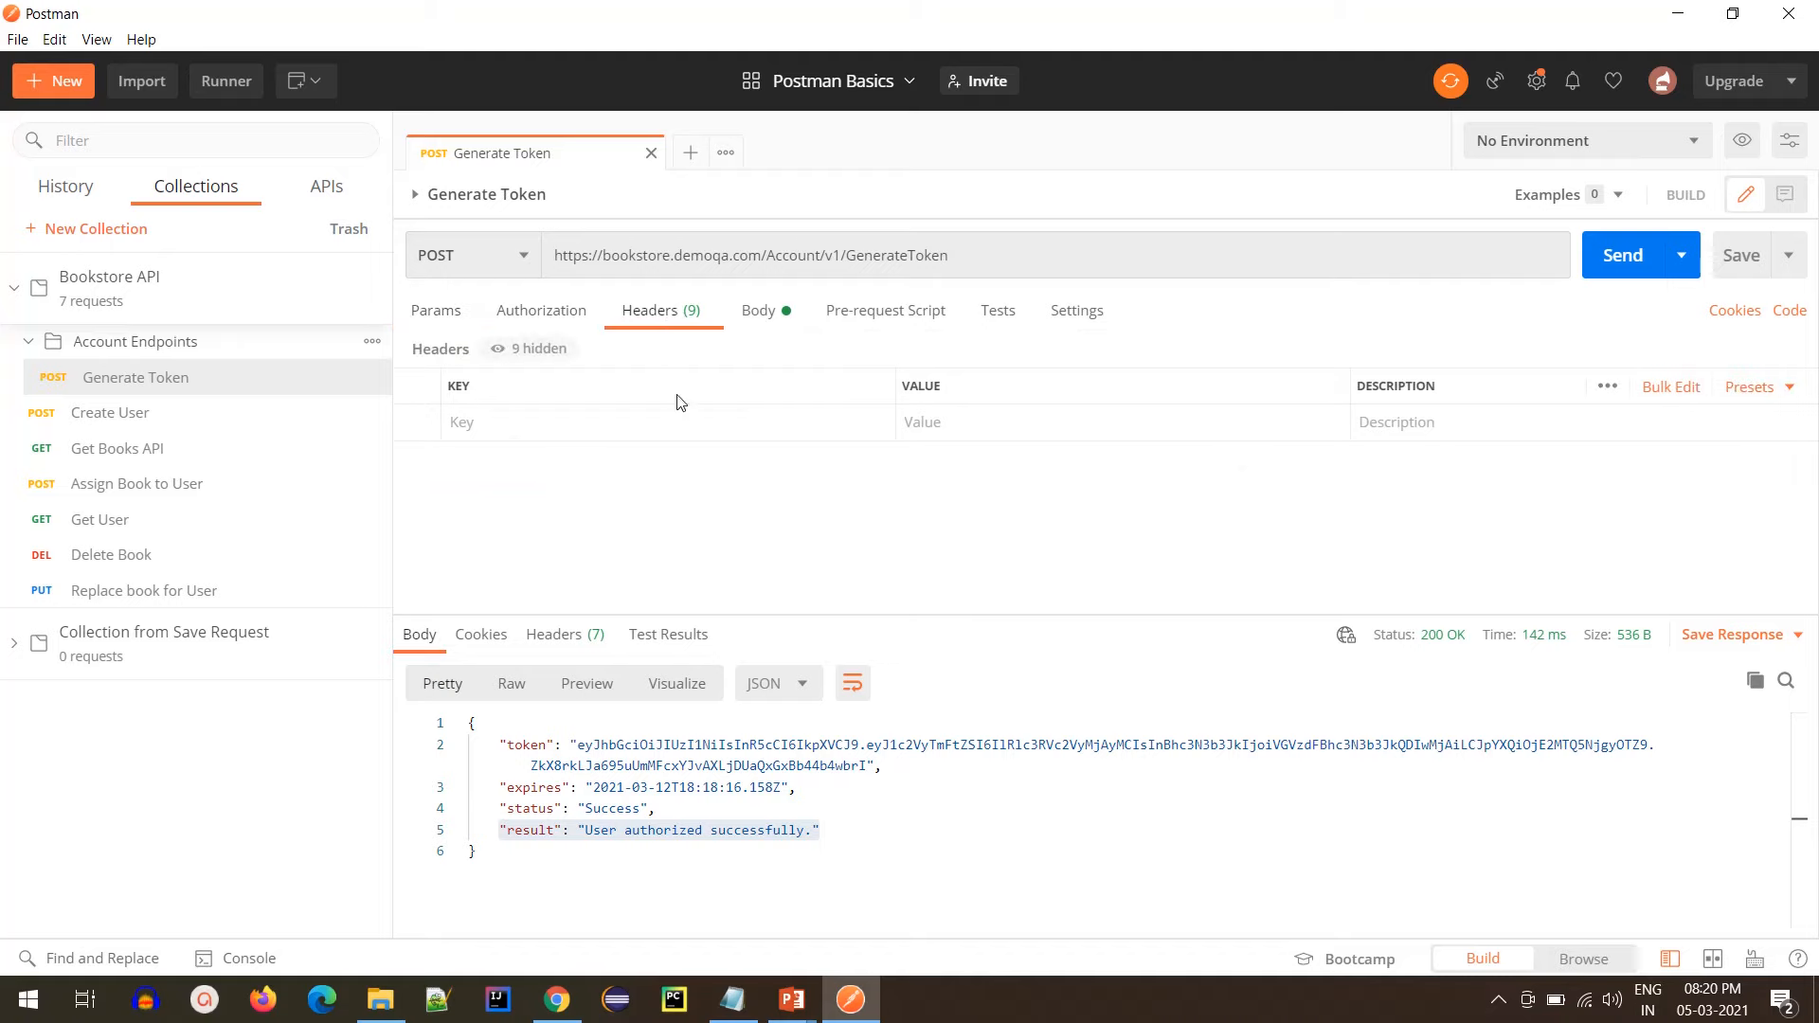
pyautogui.click(763, 312)
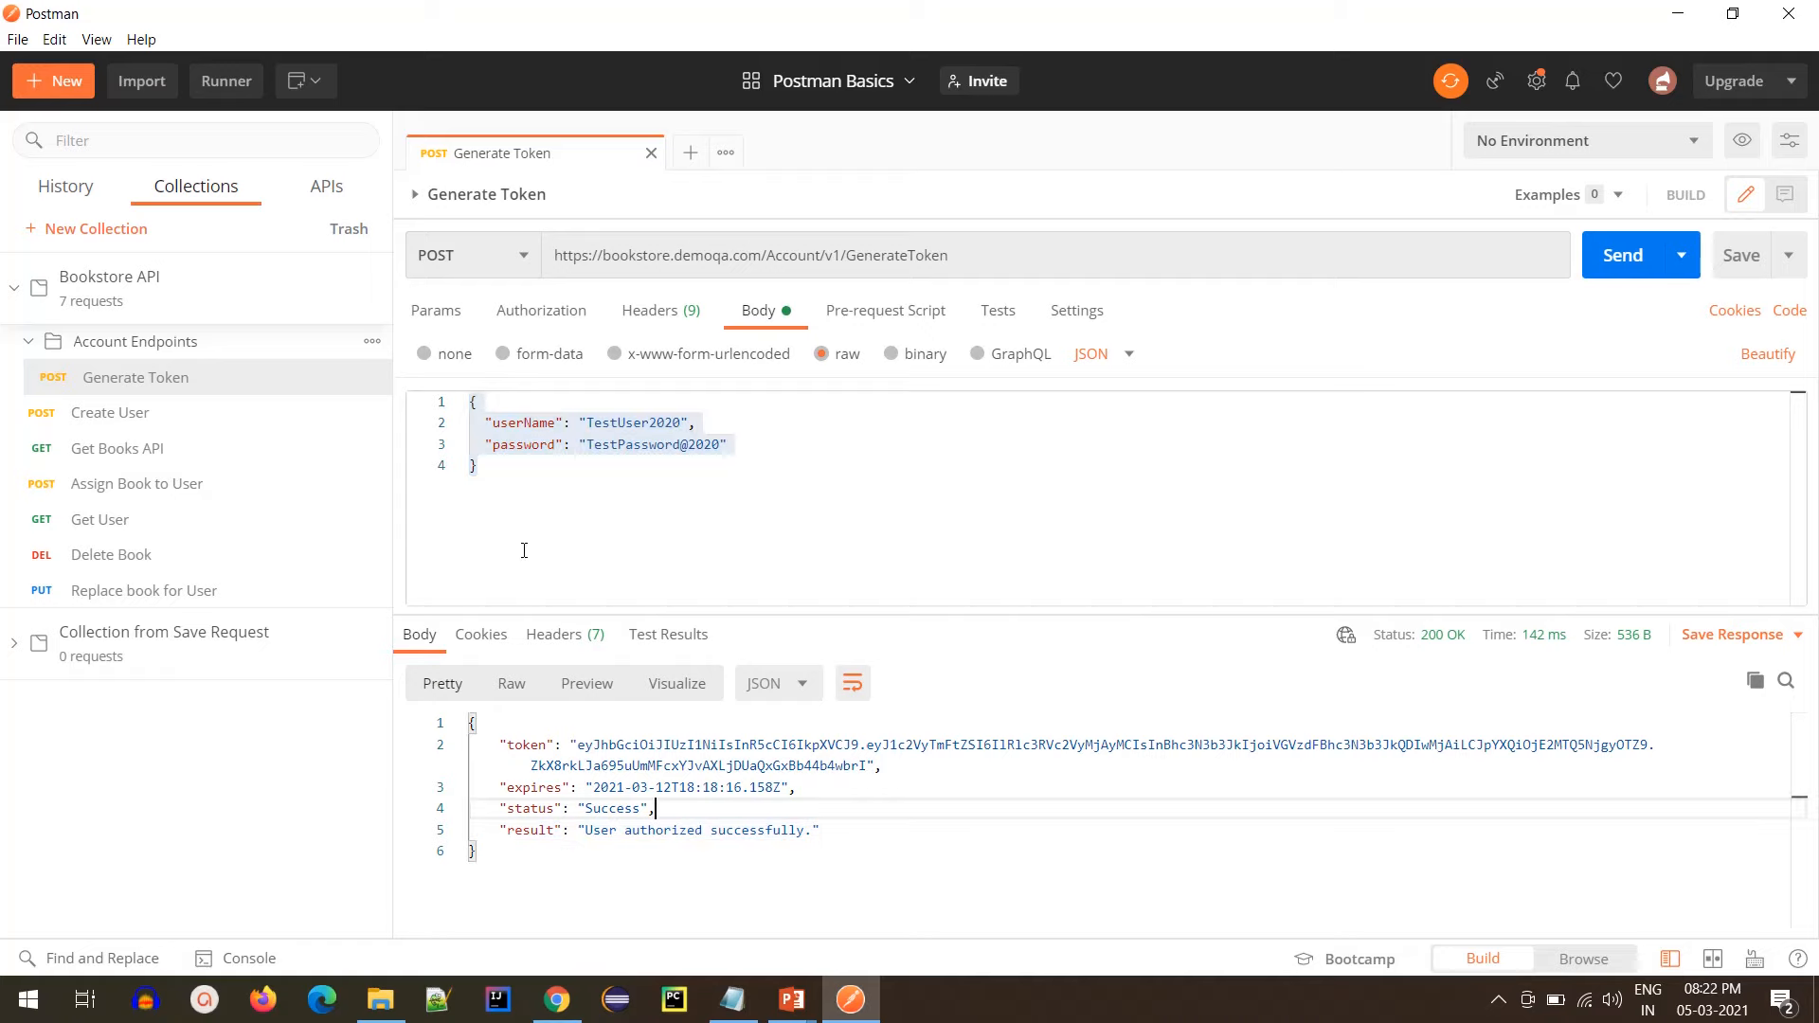
# - Open the Assign Book to User request, highlight its URL and find the matching POST /BookStore/v1/Books endpoint in Swagger UI in Chrome
pyautogui.click(168, 488)
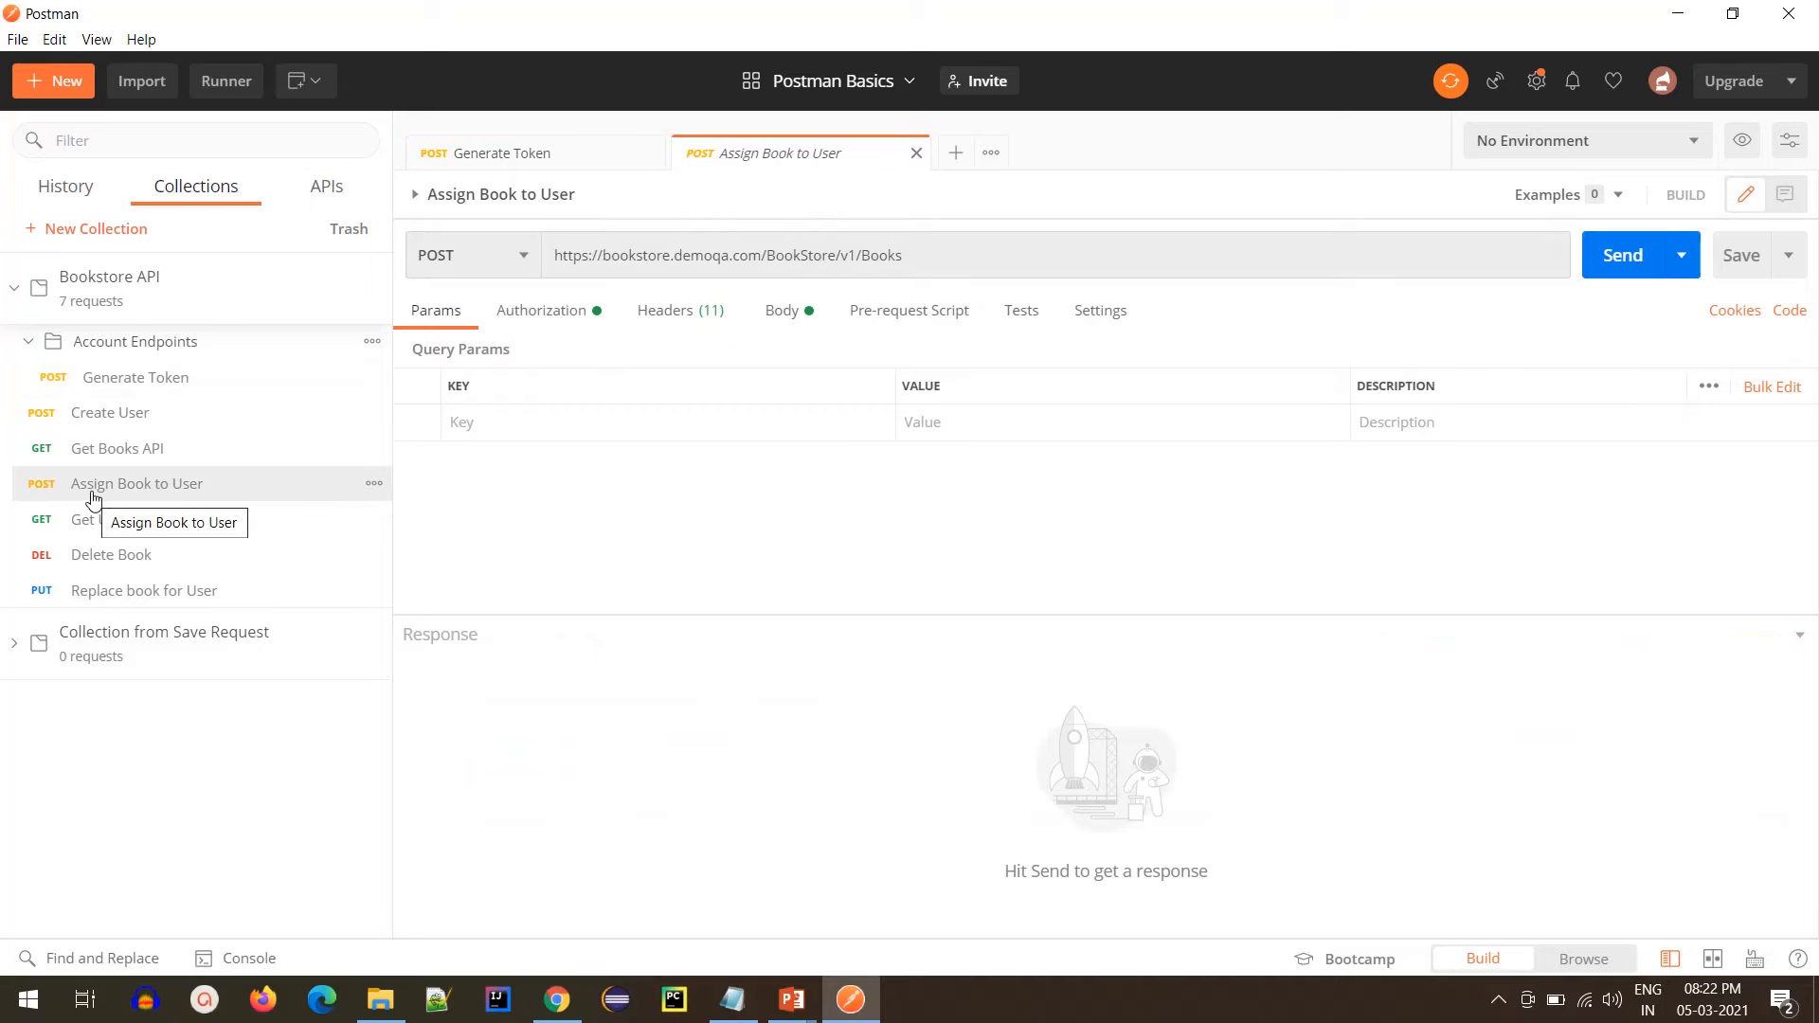
pyautogui.moveTo(908, 256); pyautogui.dragTo(549, 256)
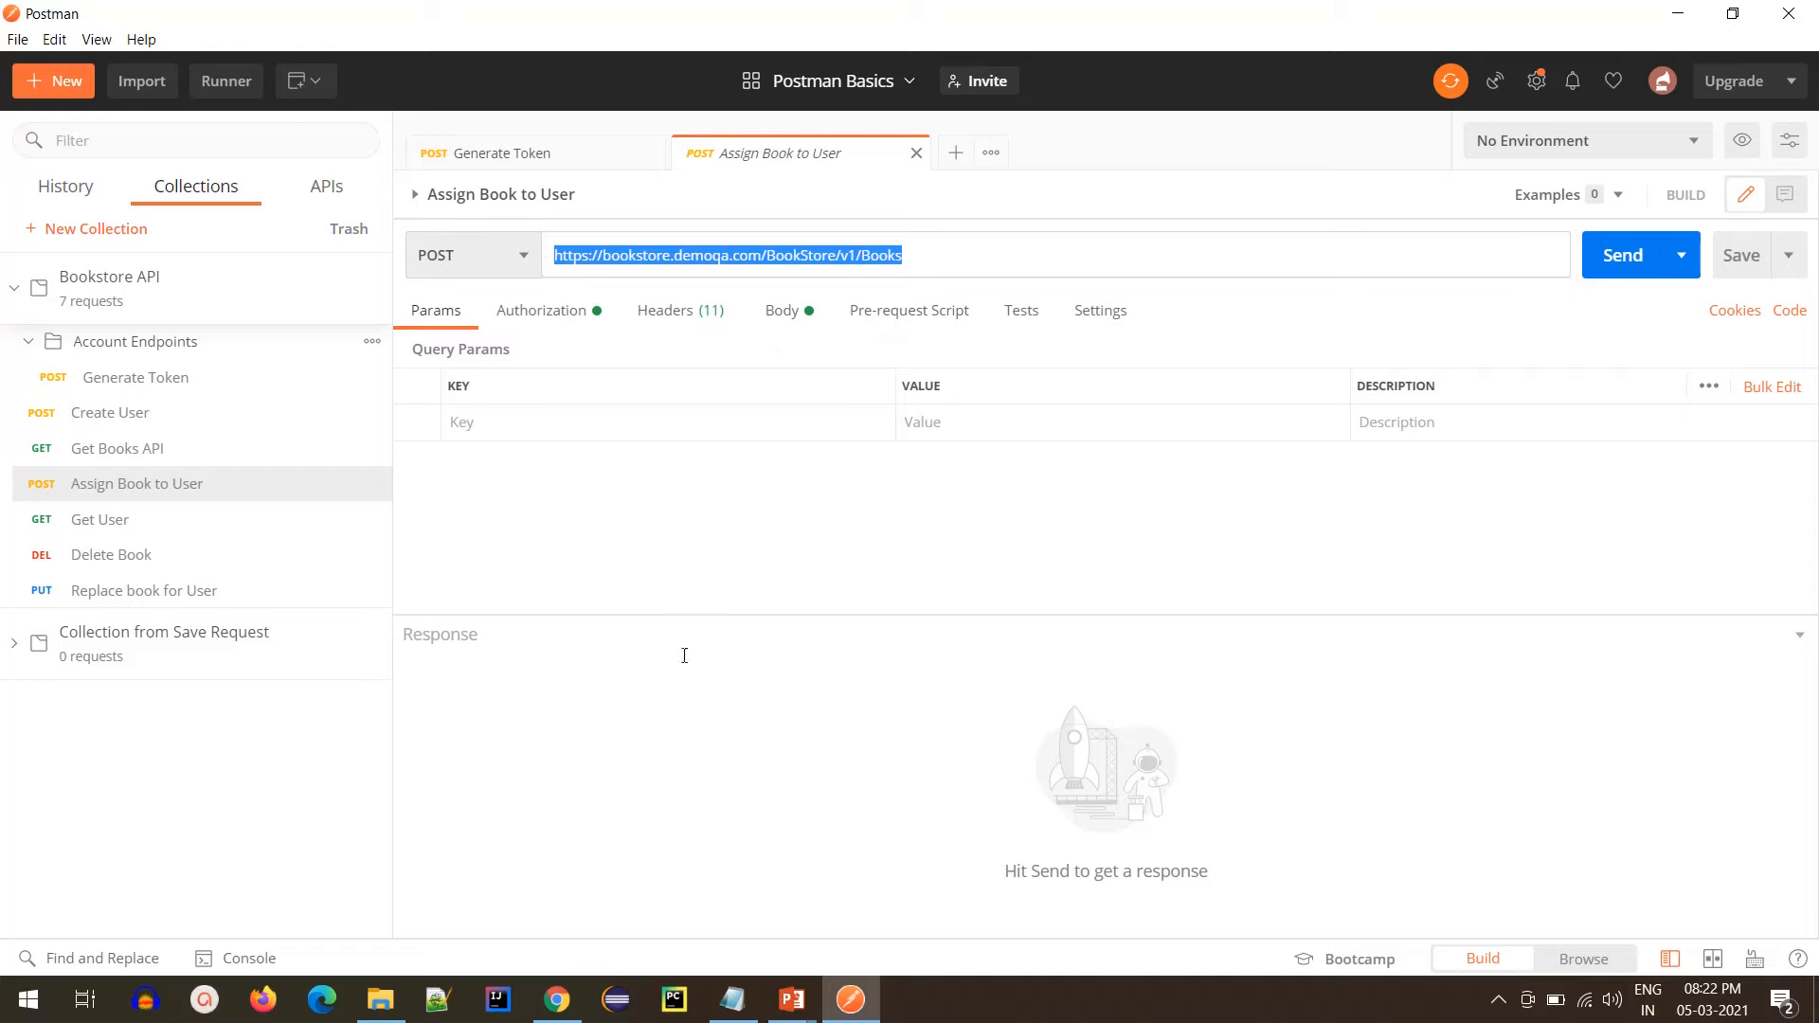
pyautogui.hotkey('alt', 'Tab')
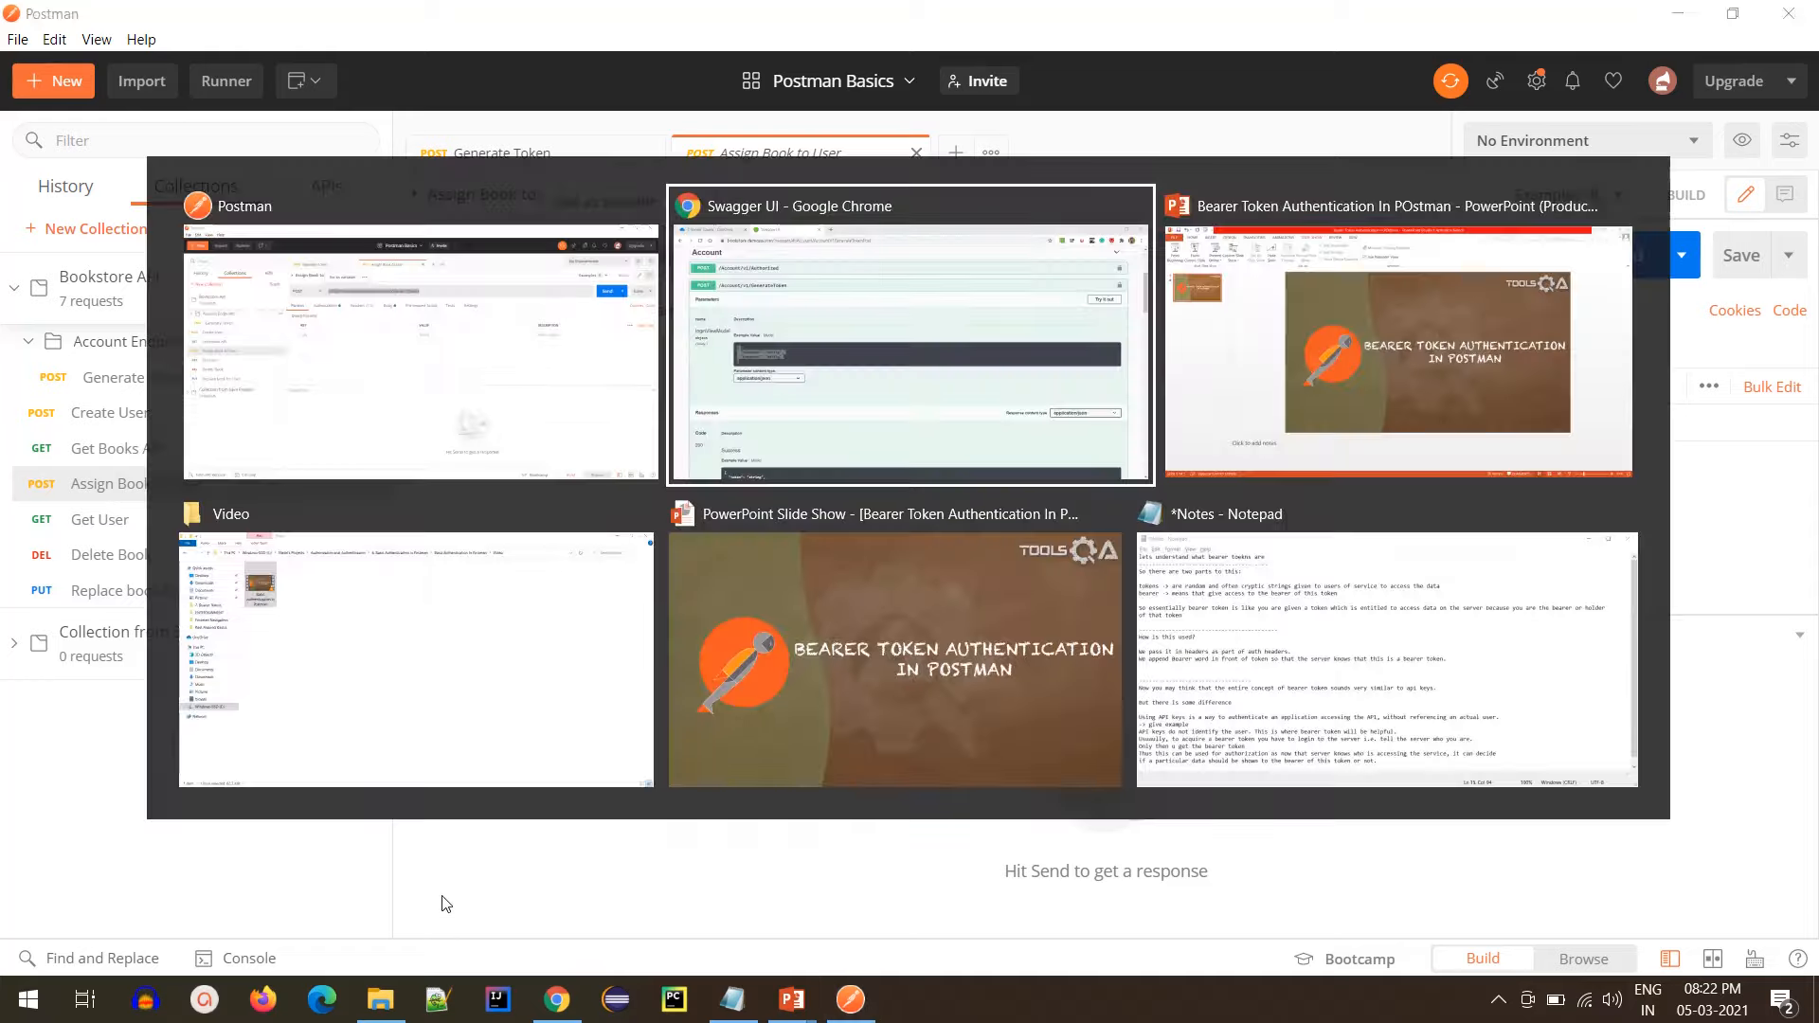
pyautogui.scroll(-5, 310, 635)
pyautogui.scroll(-7, 310, 634)
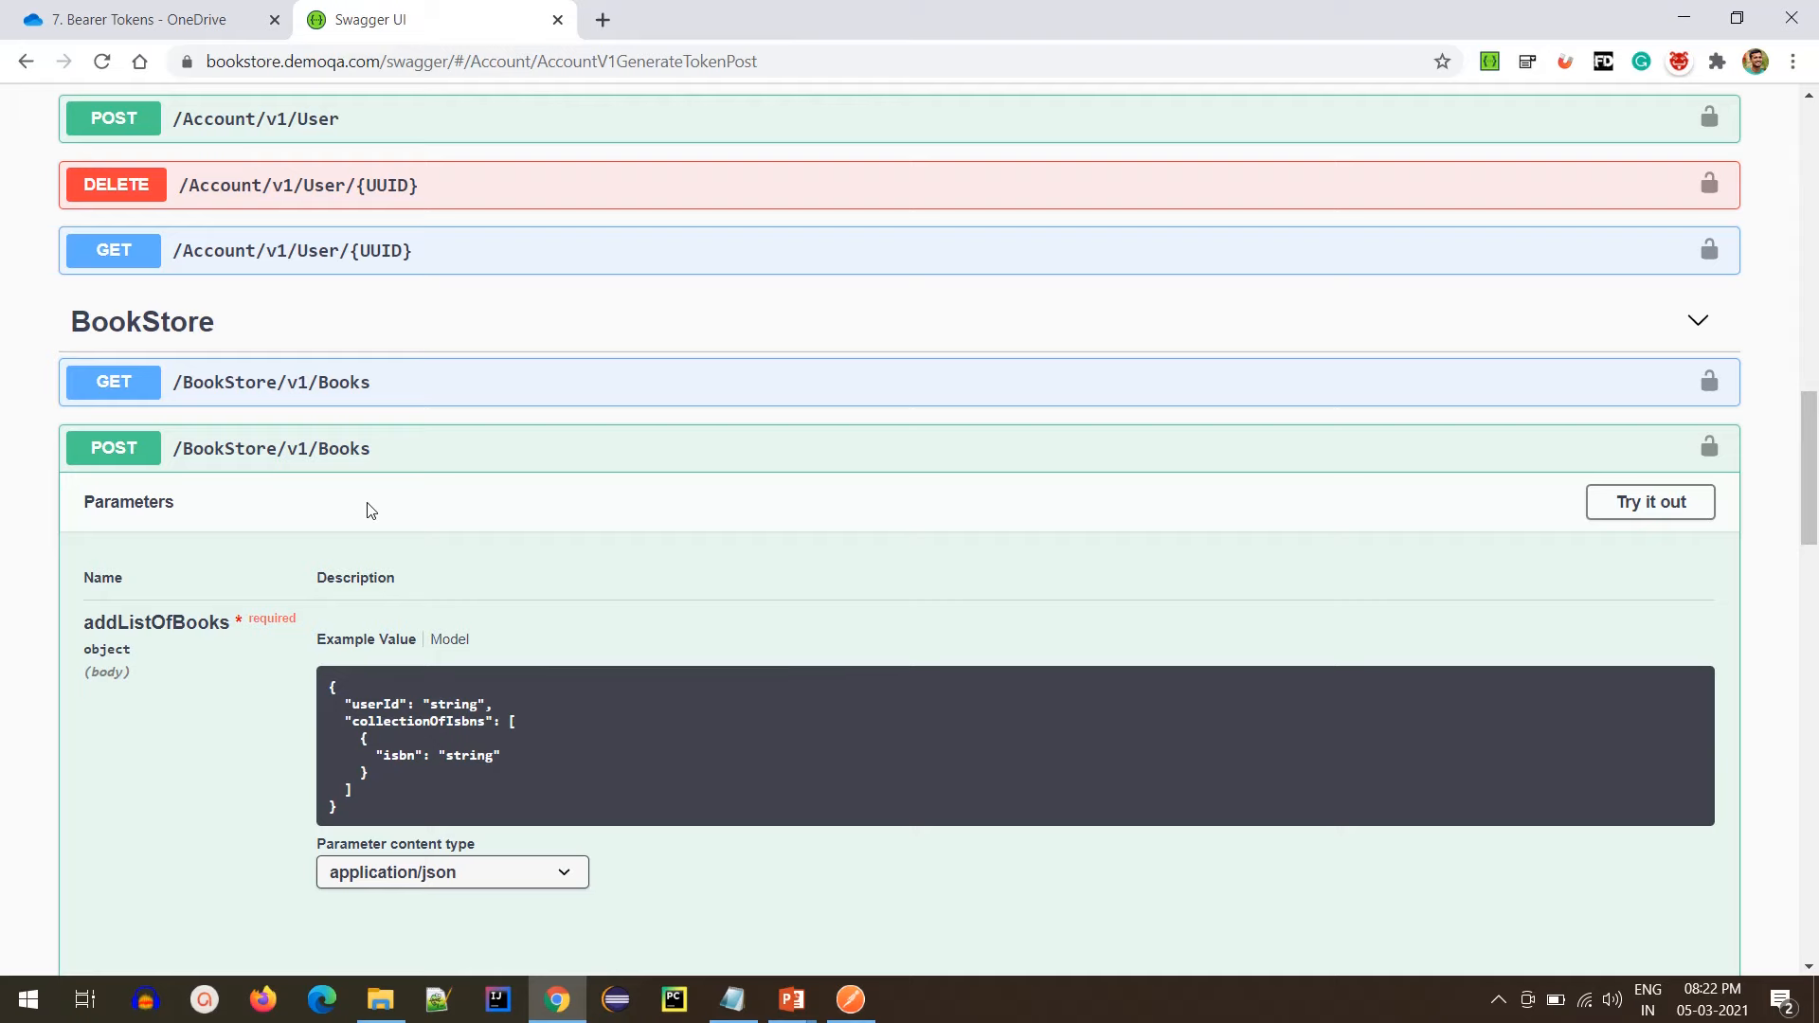
# - Return to Postman, show the JSON body of the Assign Book to User request and compare it with the Generate Token body
pyautogui.hotkey('alt', 'Tab')
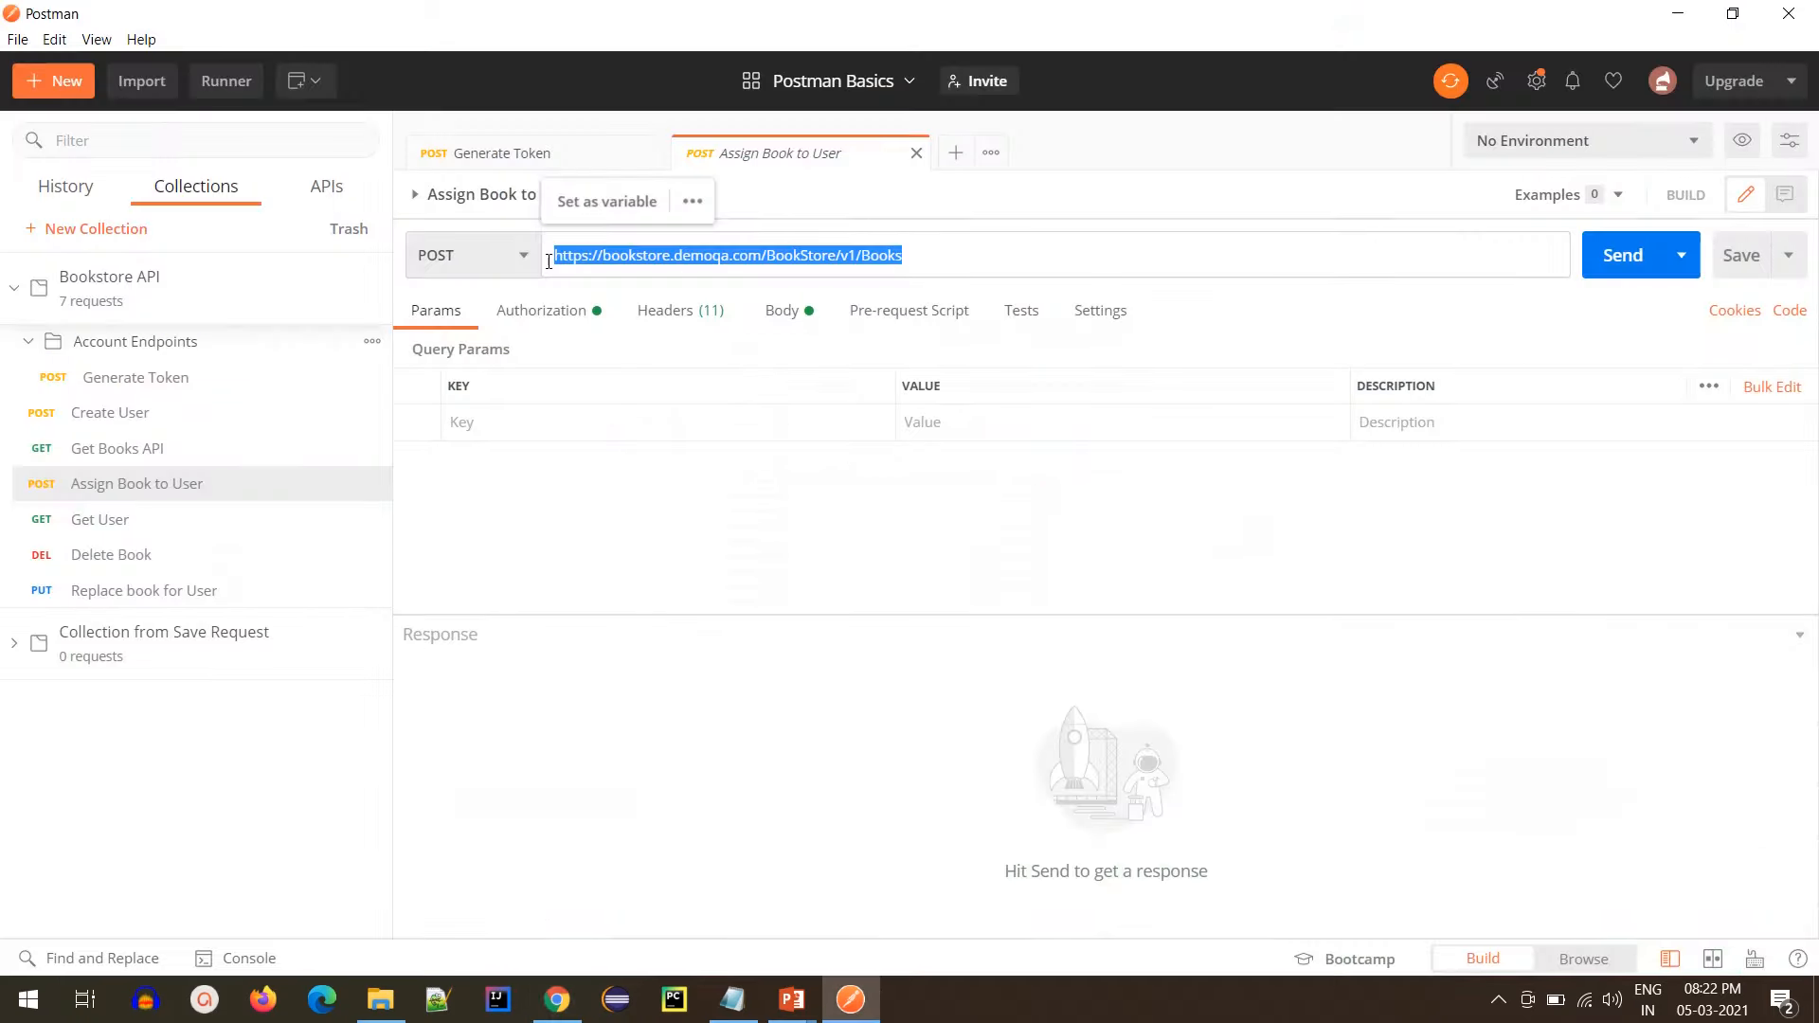
pyautogui.click(782, 313)
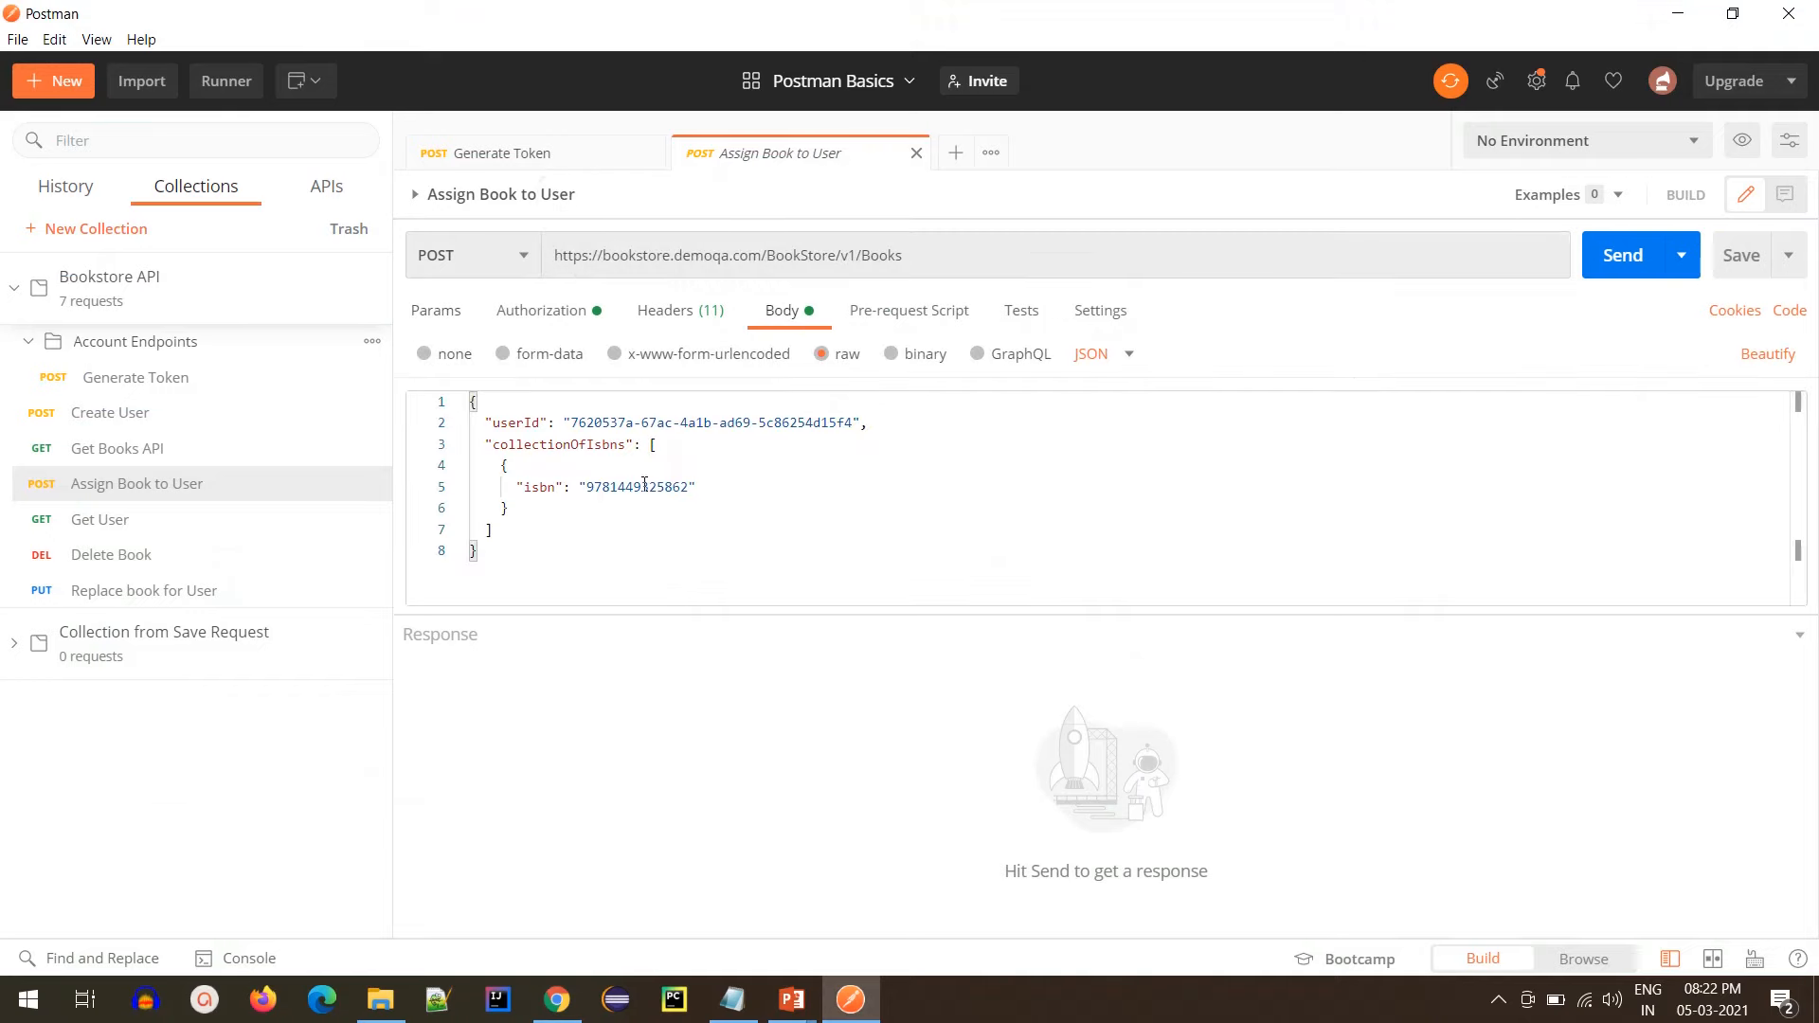
pyautogui.click(589, 557)
pyautogui.hotkey('ctrl', 'a')
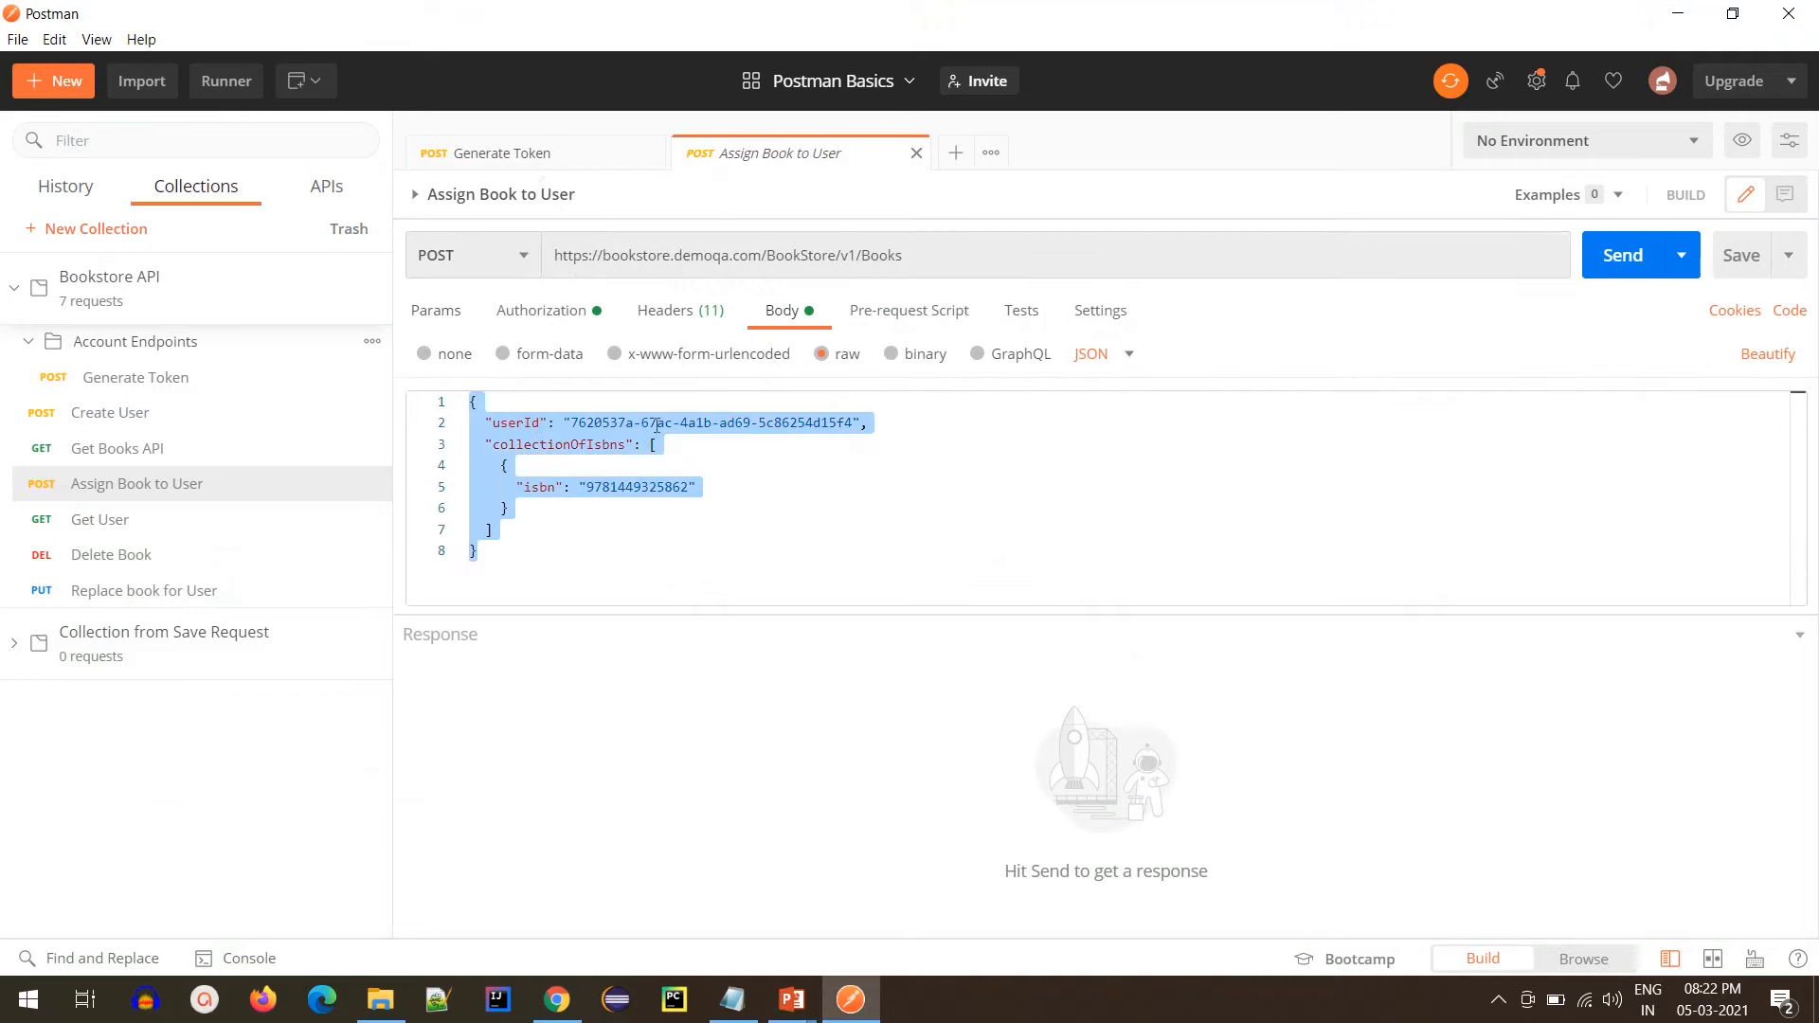
pyautogui.click(529, 156)
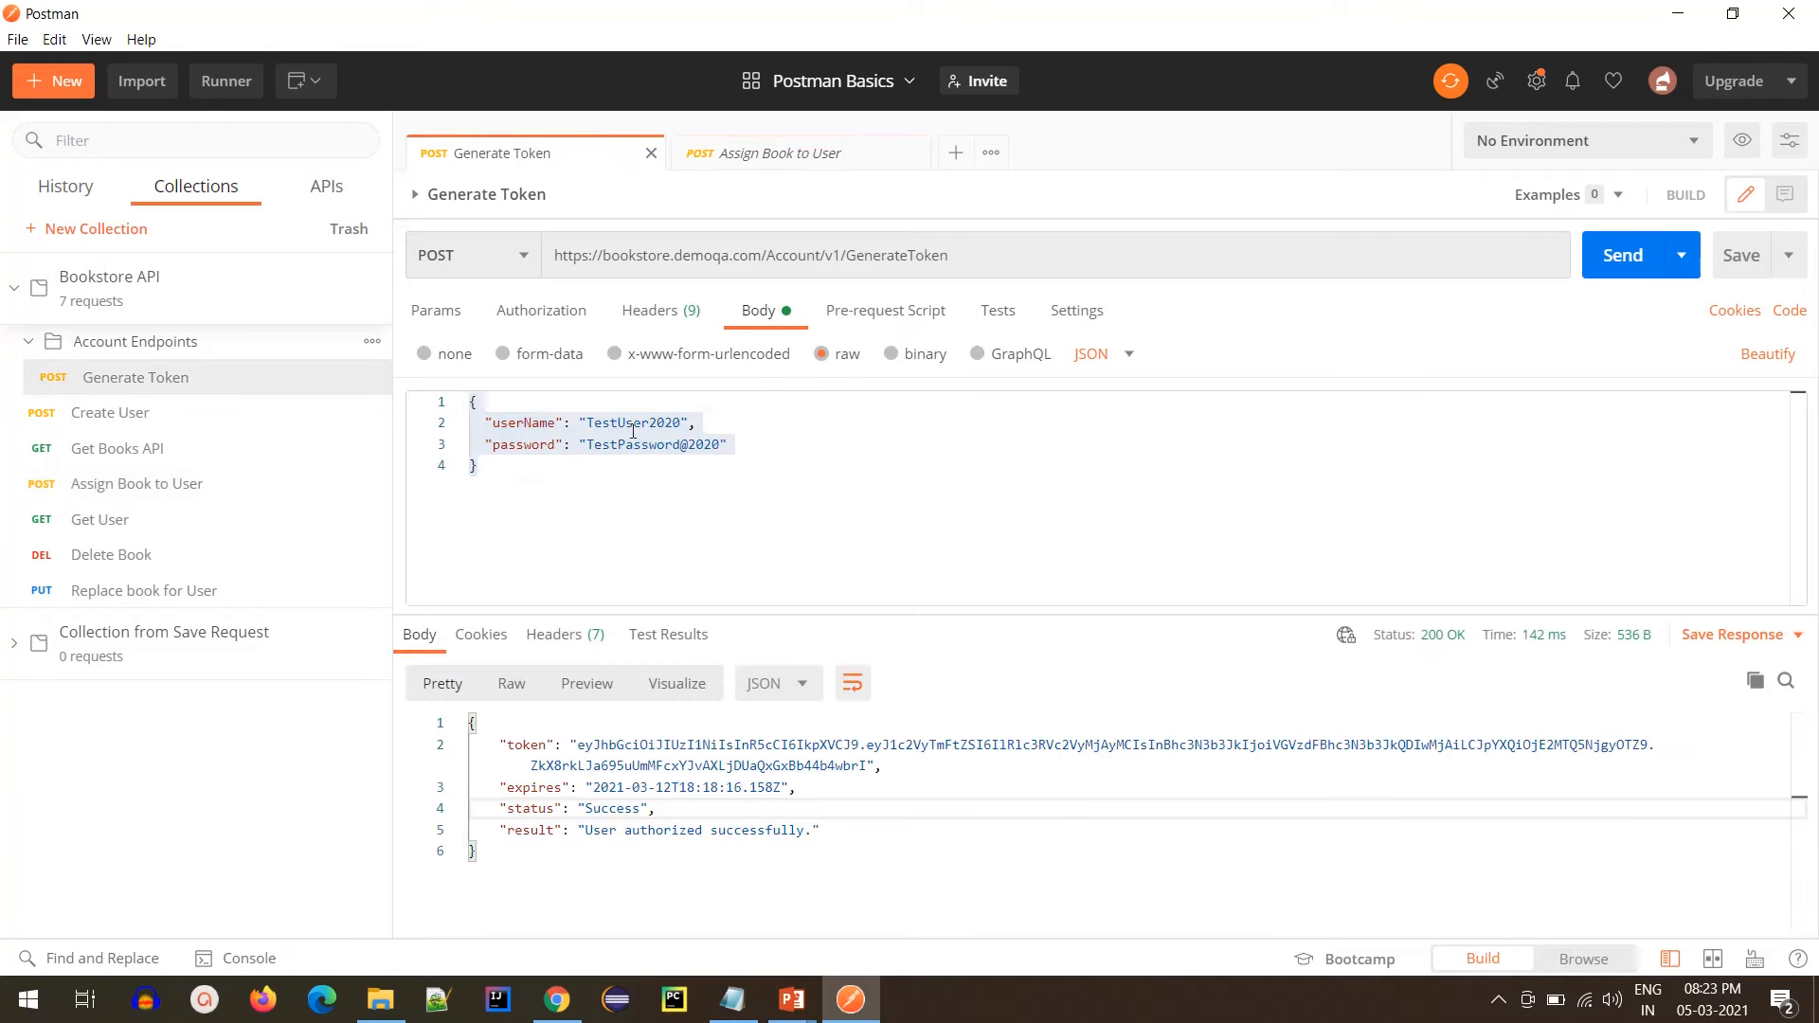
pyautogui.click(633, 432)
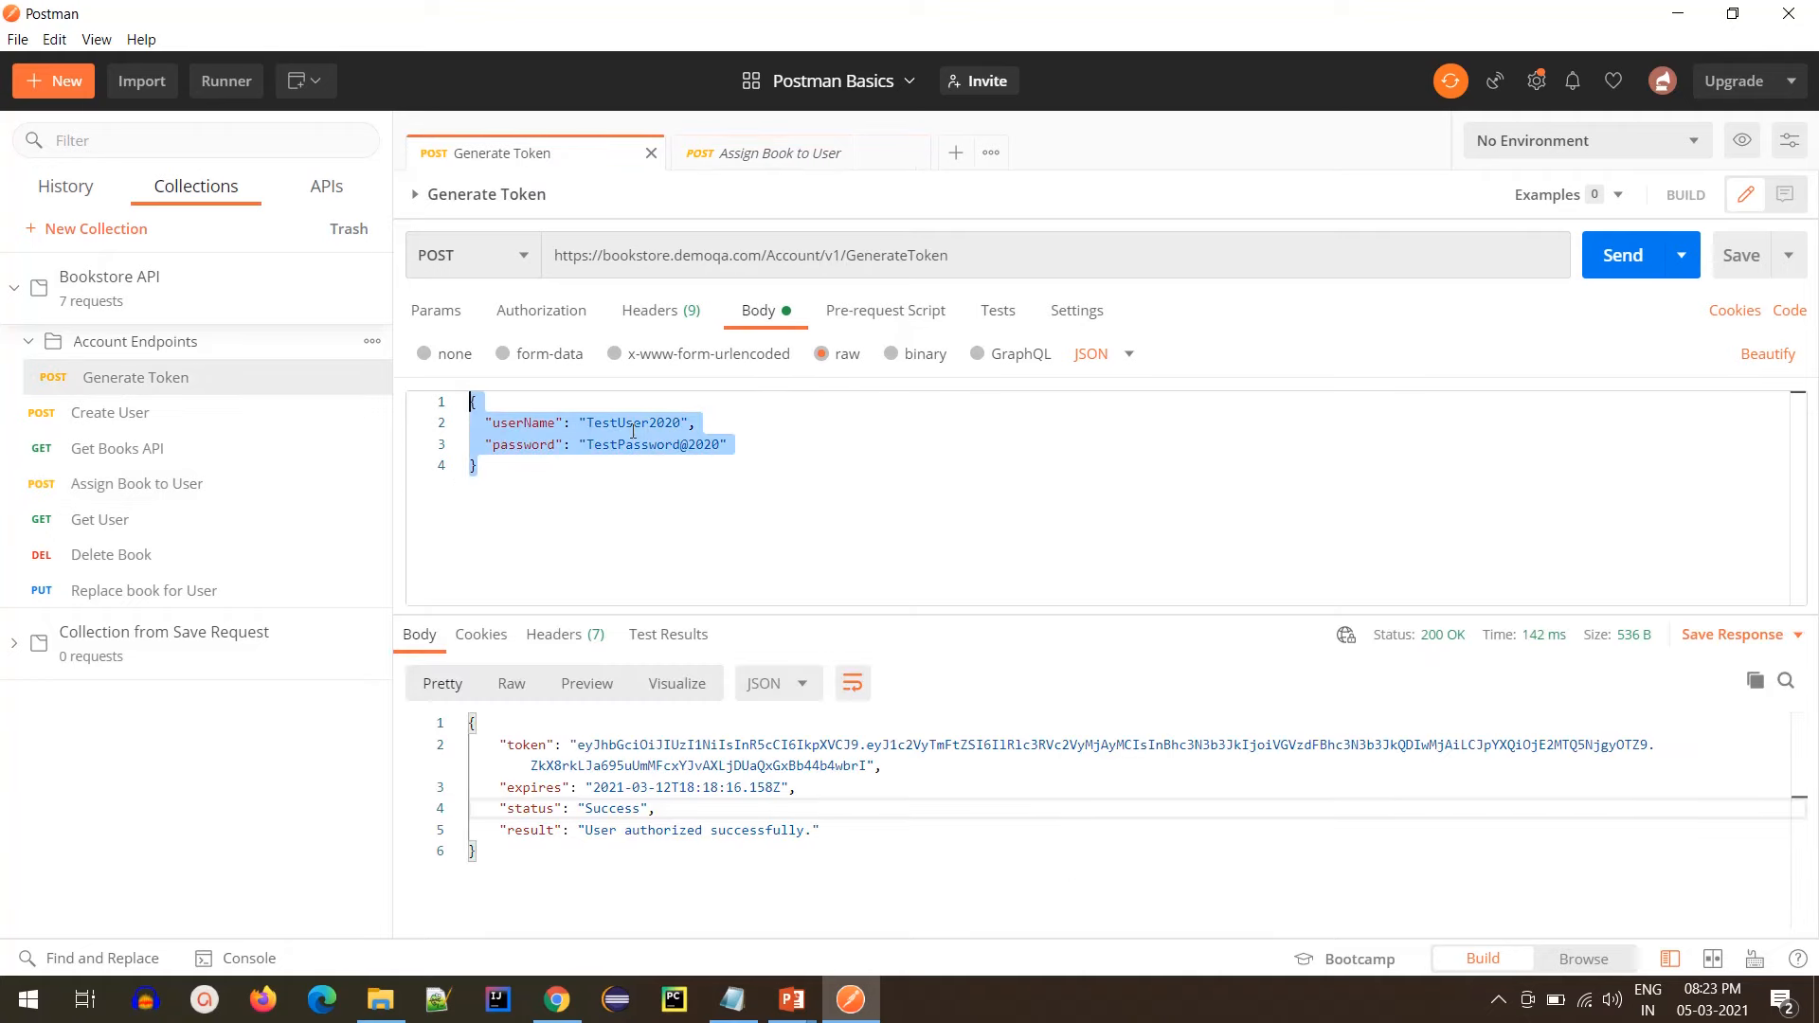
pyautogui.click(725, 155)
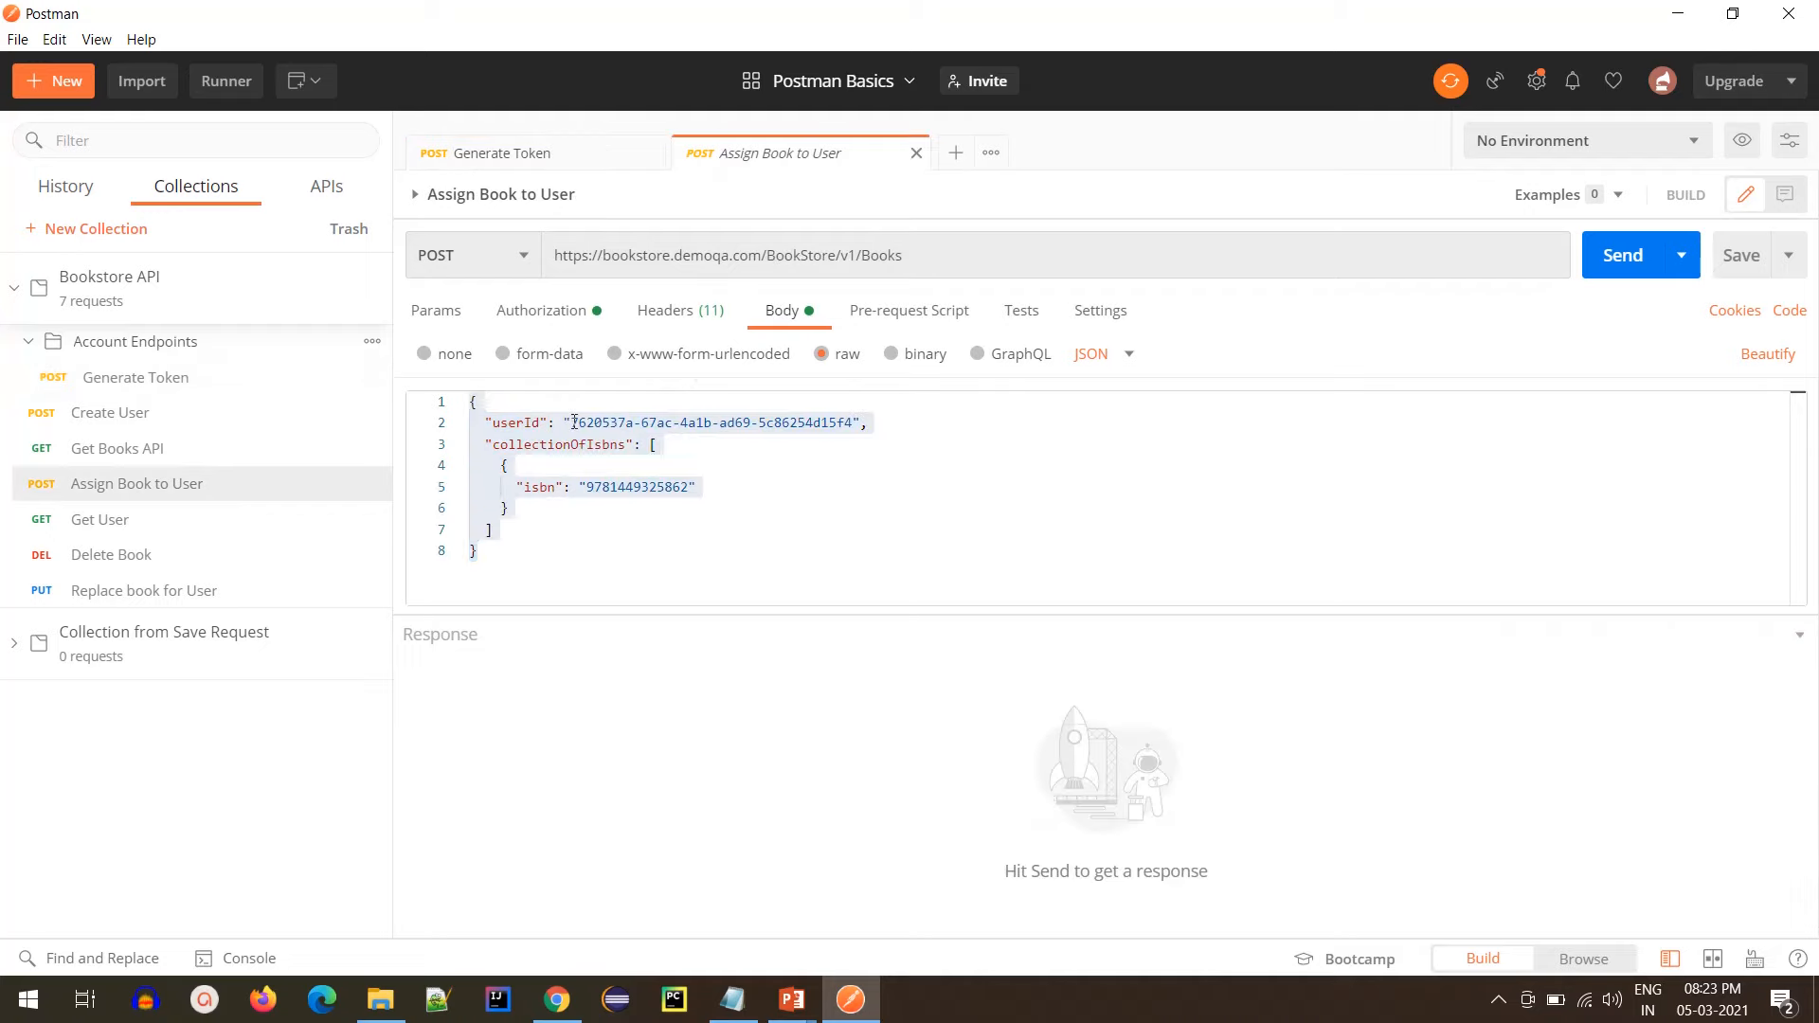
# - Highlight the isbn value and the whole JSON body of the Assign Book to User request
pyautogui.click(492, 528)
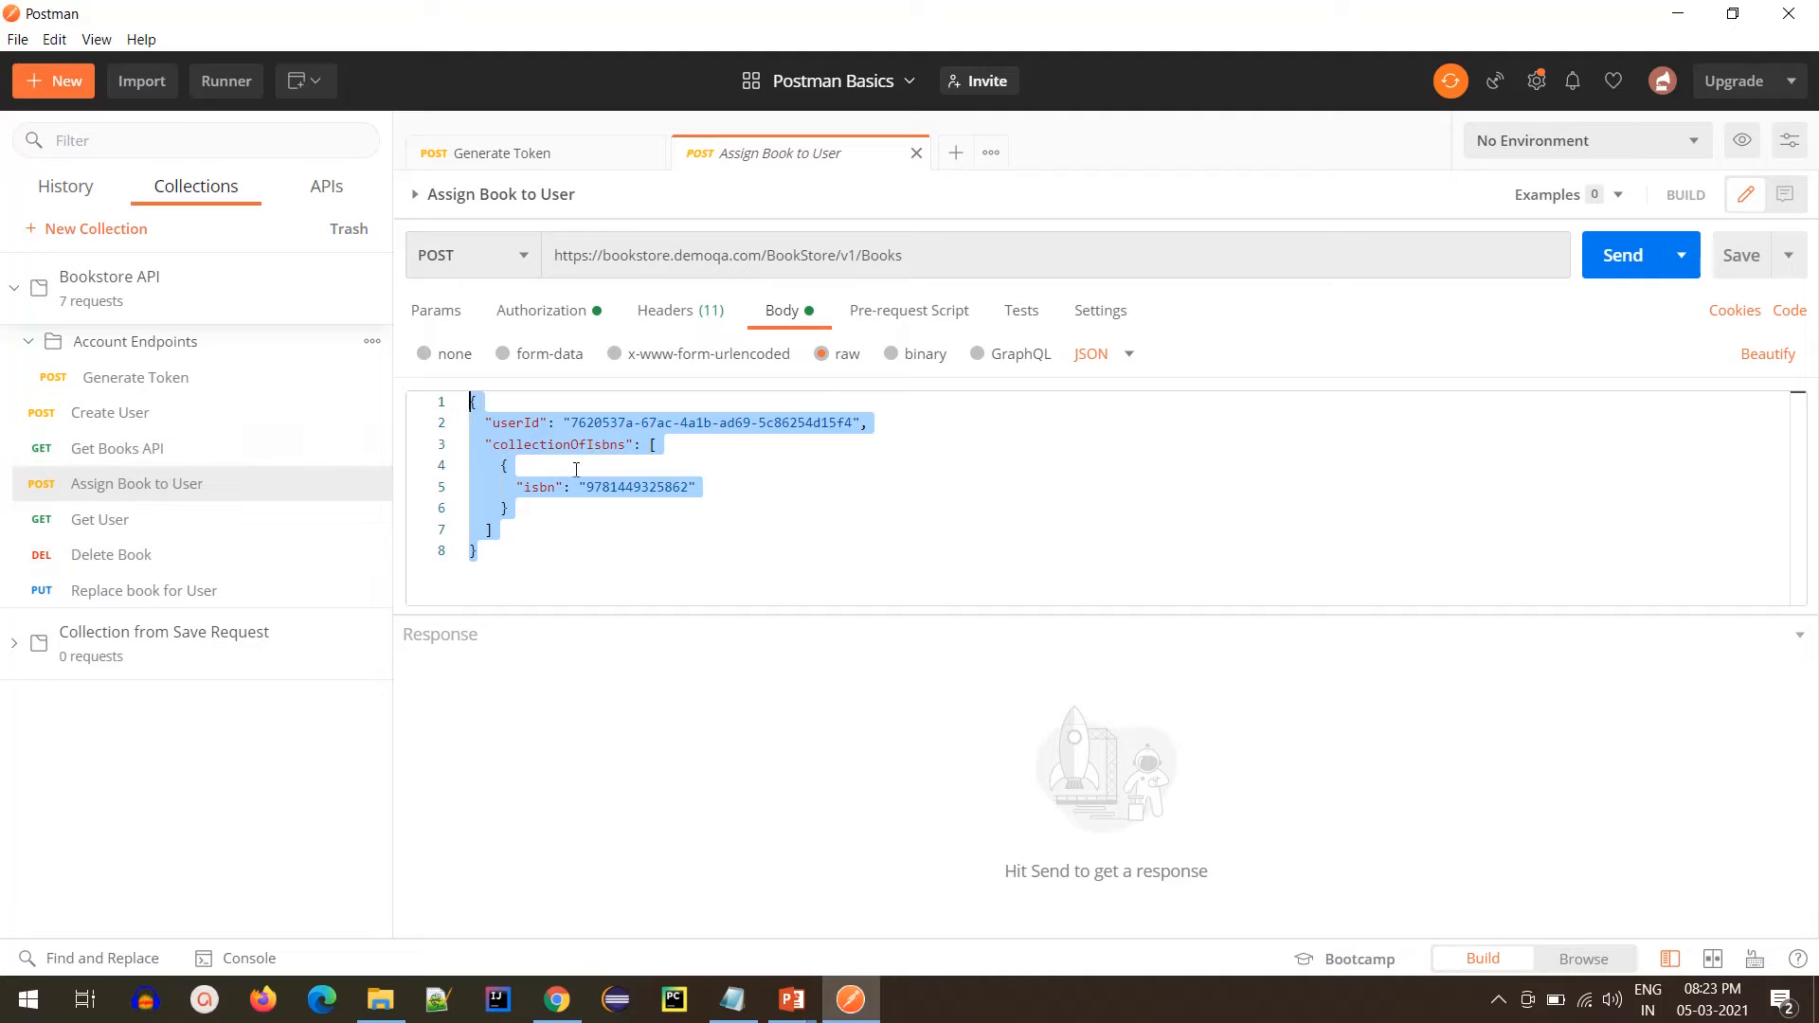
pyautogui.doubleClick(634, 487)
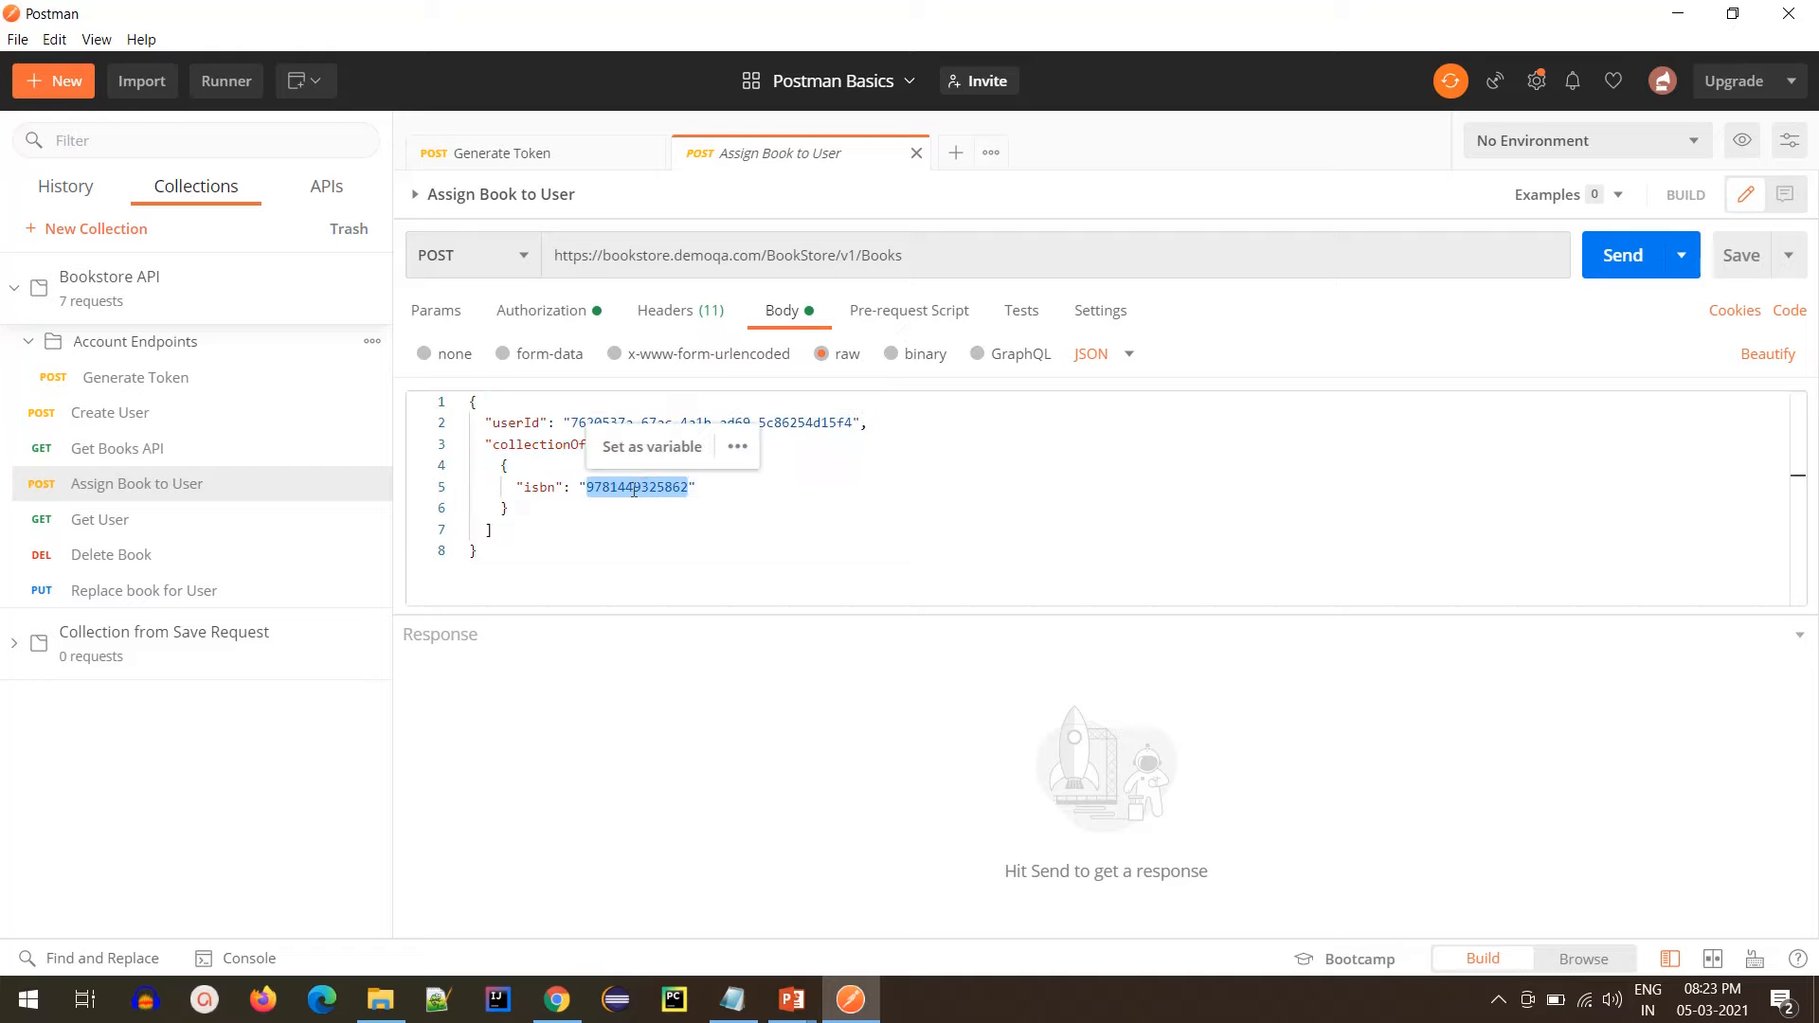
pyautogui.moveTo(539, 551); pyautogui.dragTo(458, 358)
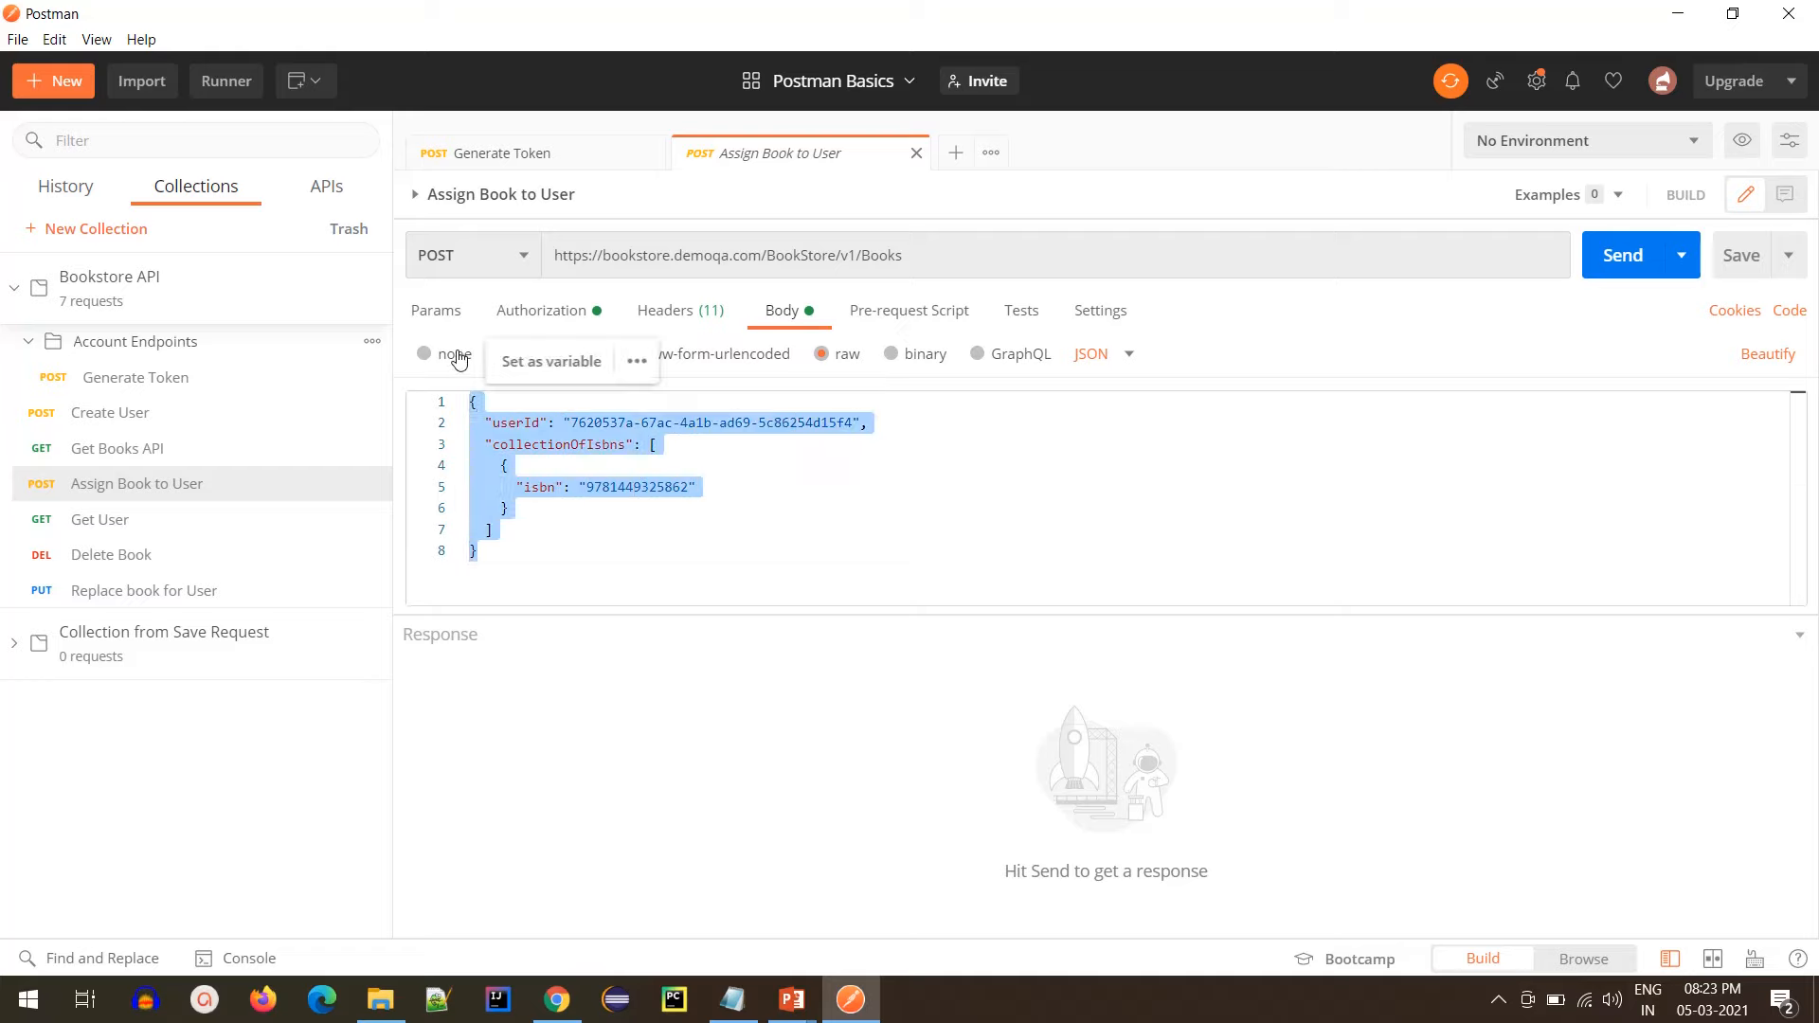
# - Compare the request body with the addListOfBooks example value in Swagger UI in Chrome, and return to the body in Postman
pyautogui.hotkey('alt', 'Tab')
pyautogui.scroll(-1, 679, 678)
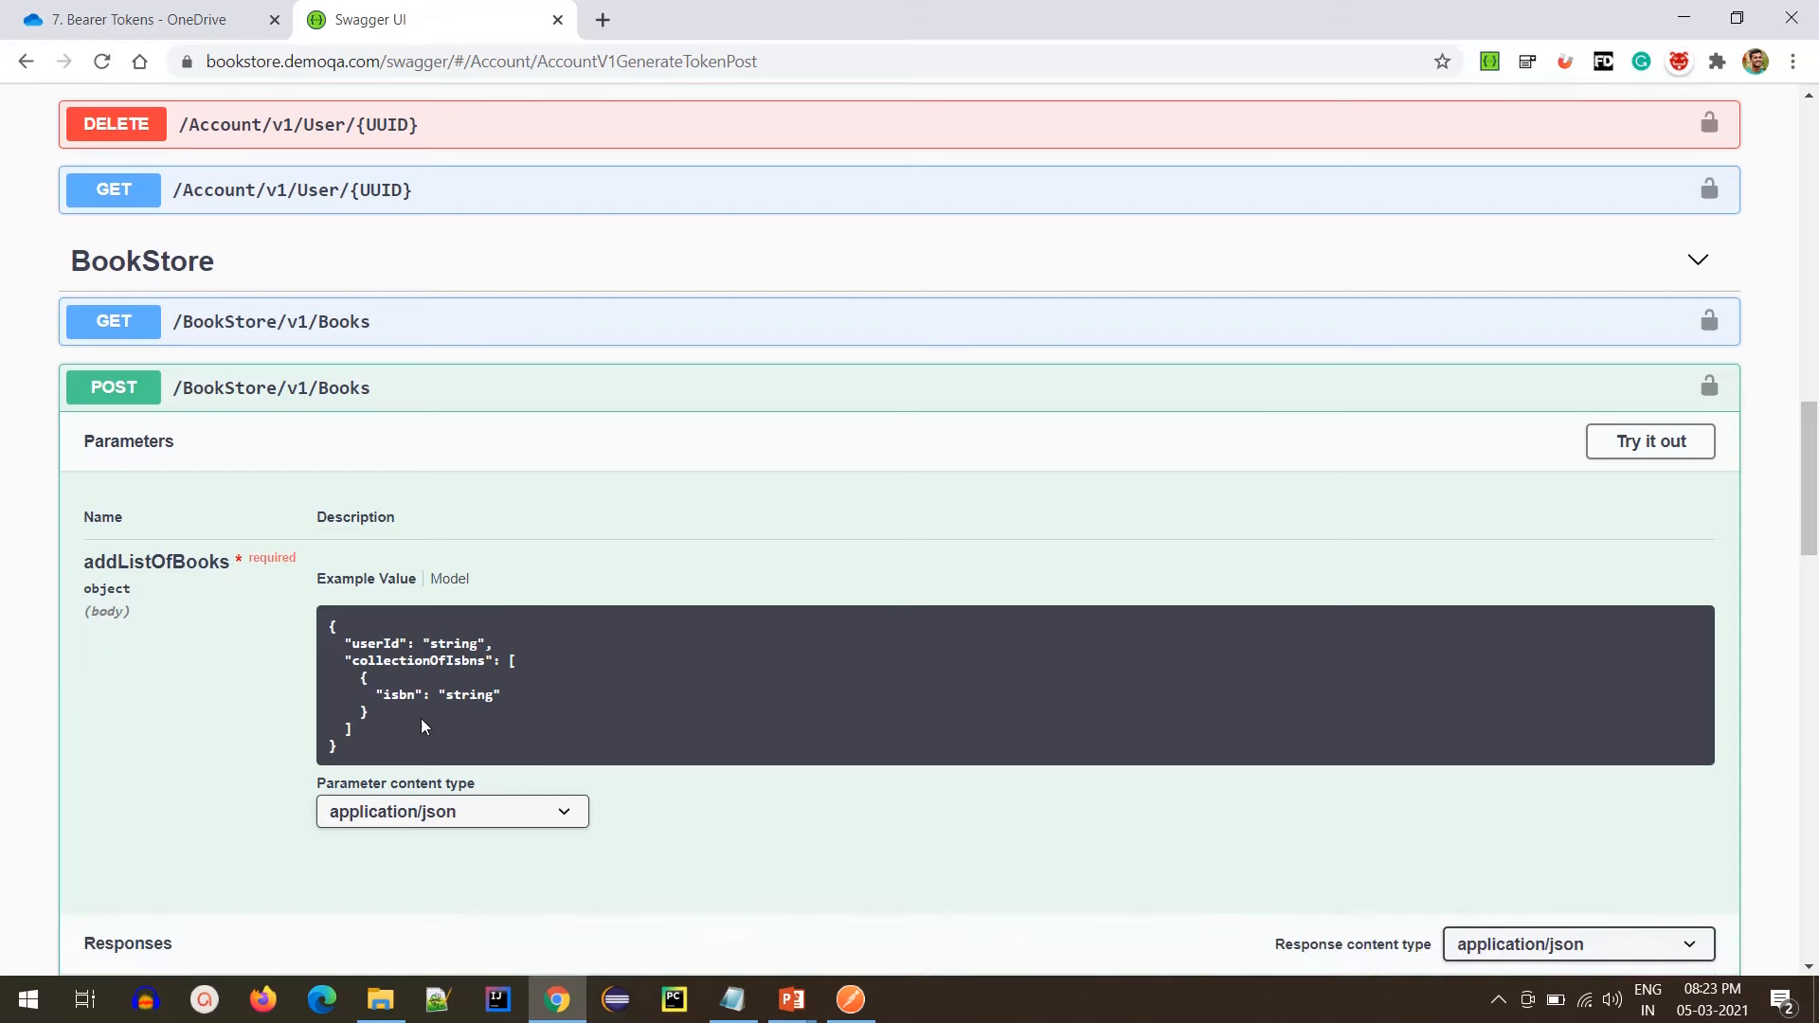
pyautogui.moveTo(383, 746); pyautogui.dragTo(316, 573)
pyautogui.hotkey('alt', 'Tab')
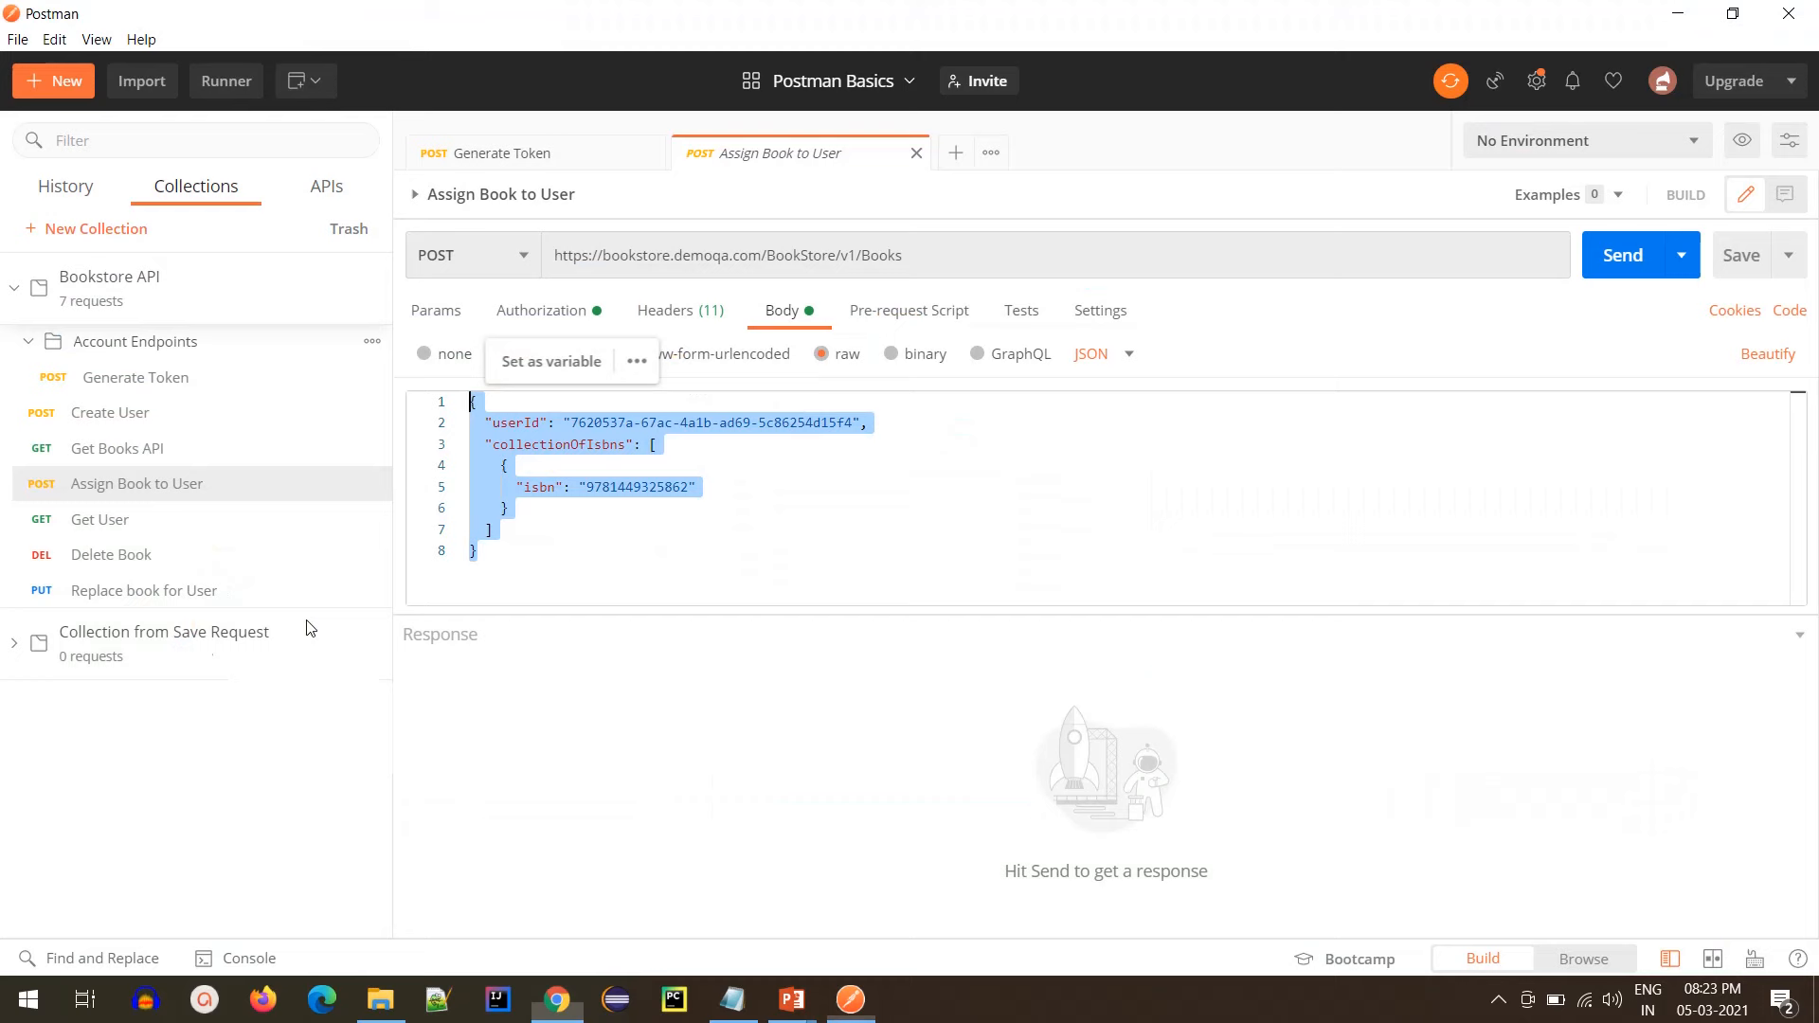
pyautogui.click(788, 526)
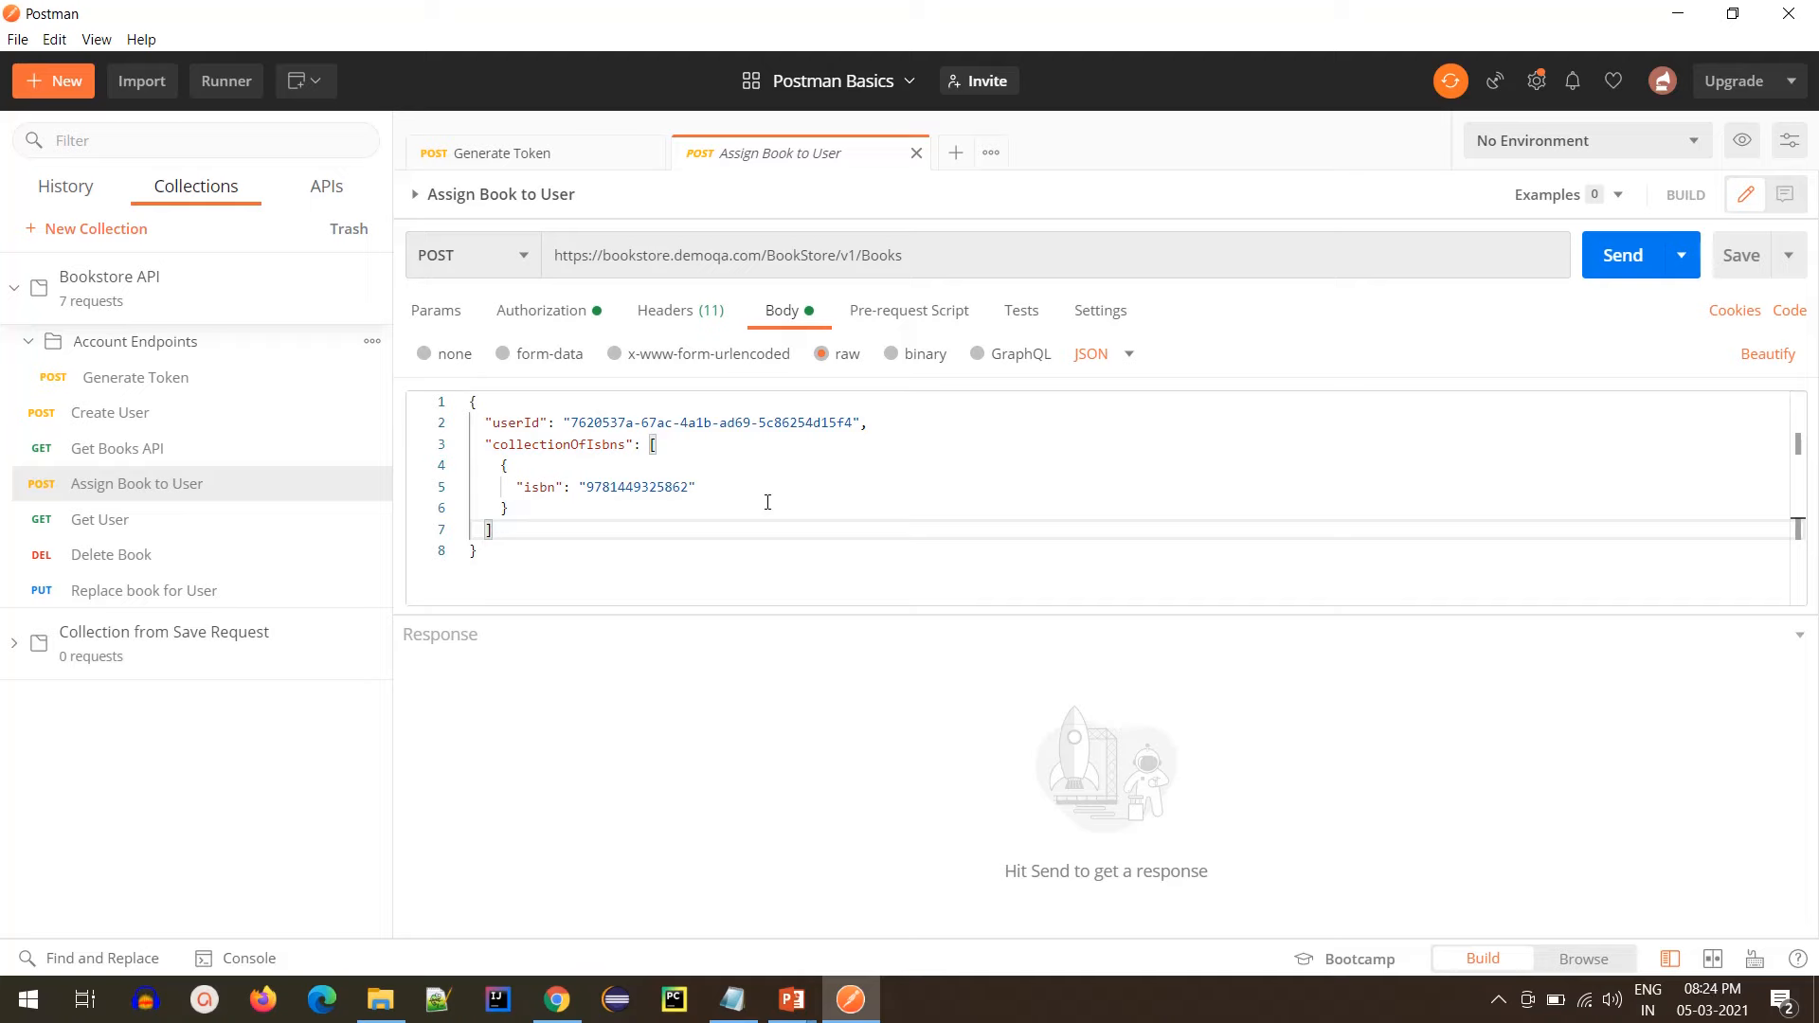
# - Set the authorization type of the Assign Book to User request to Bearer Token
pyautogui.click(558, 313)
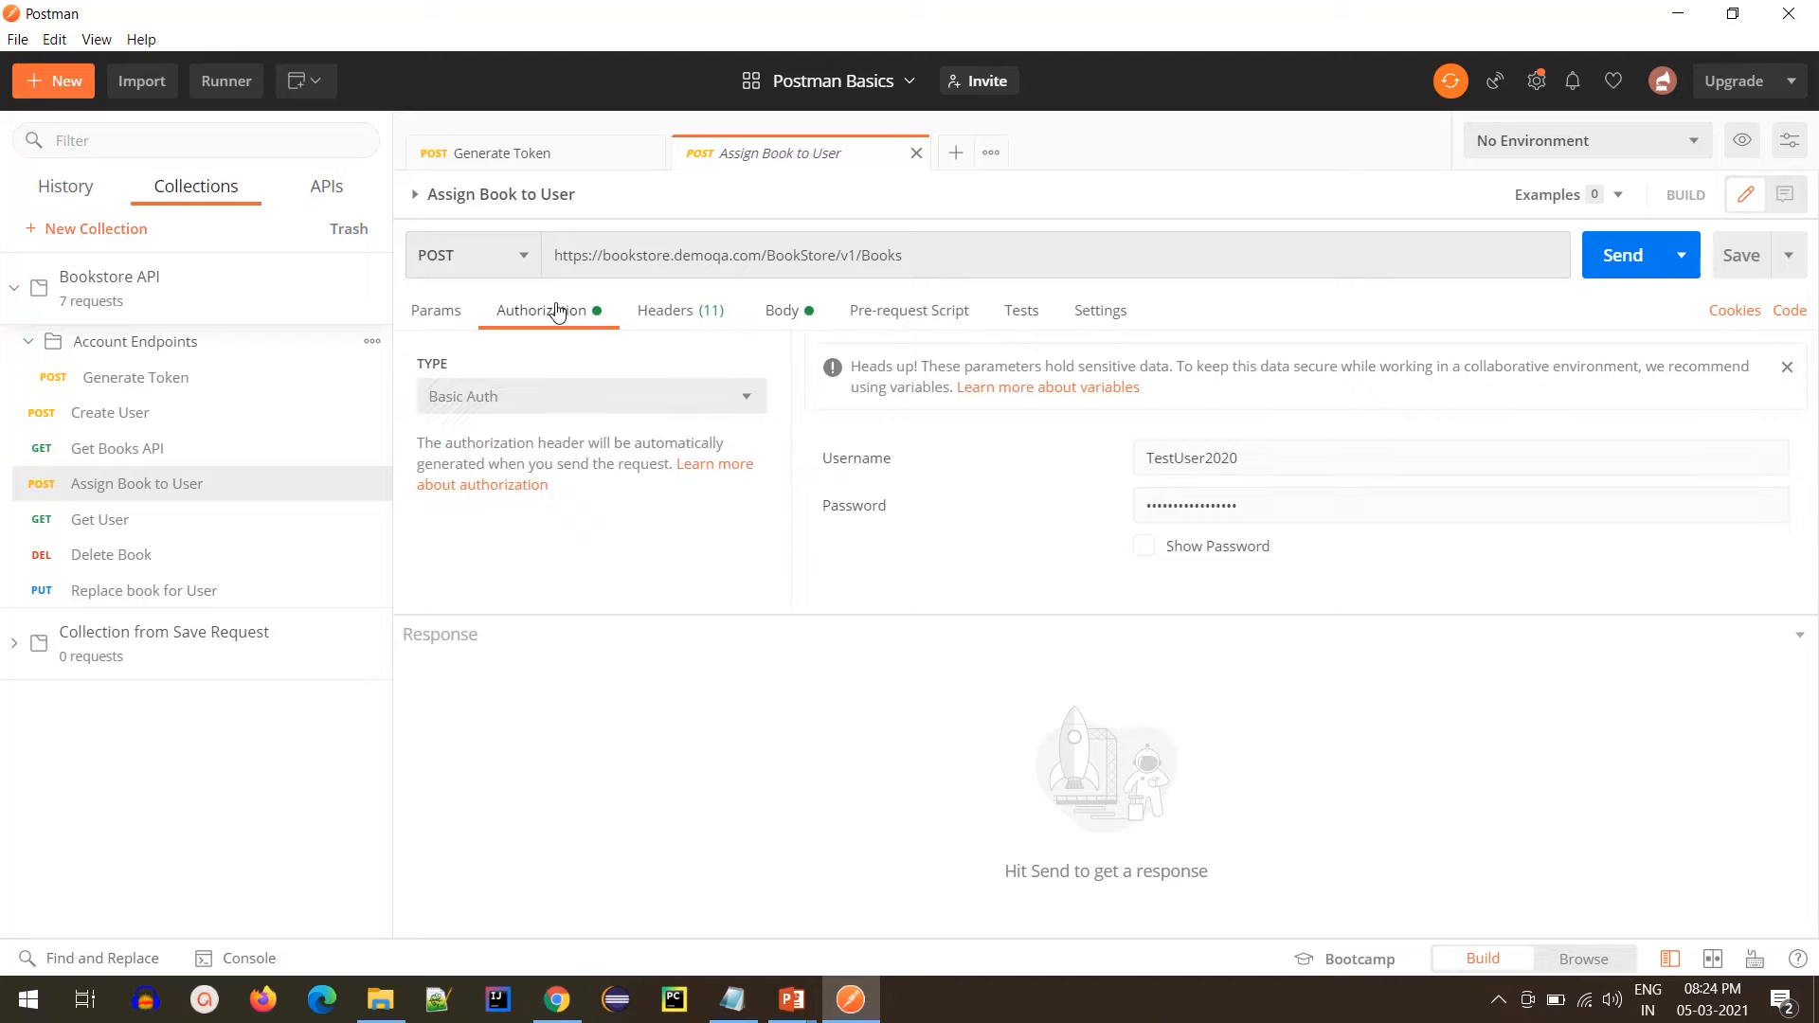
pyautogui.click(476, 402)
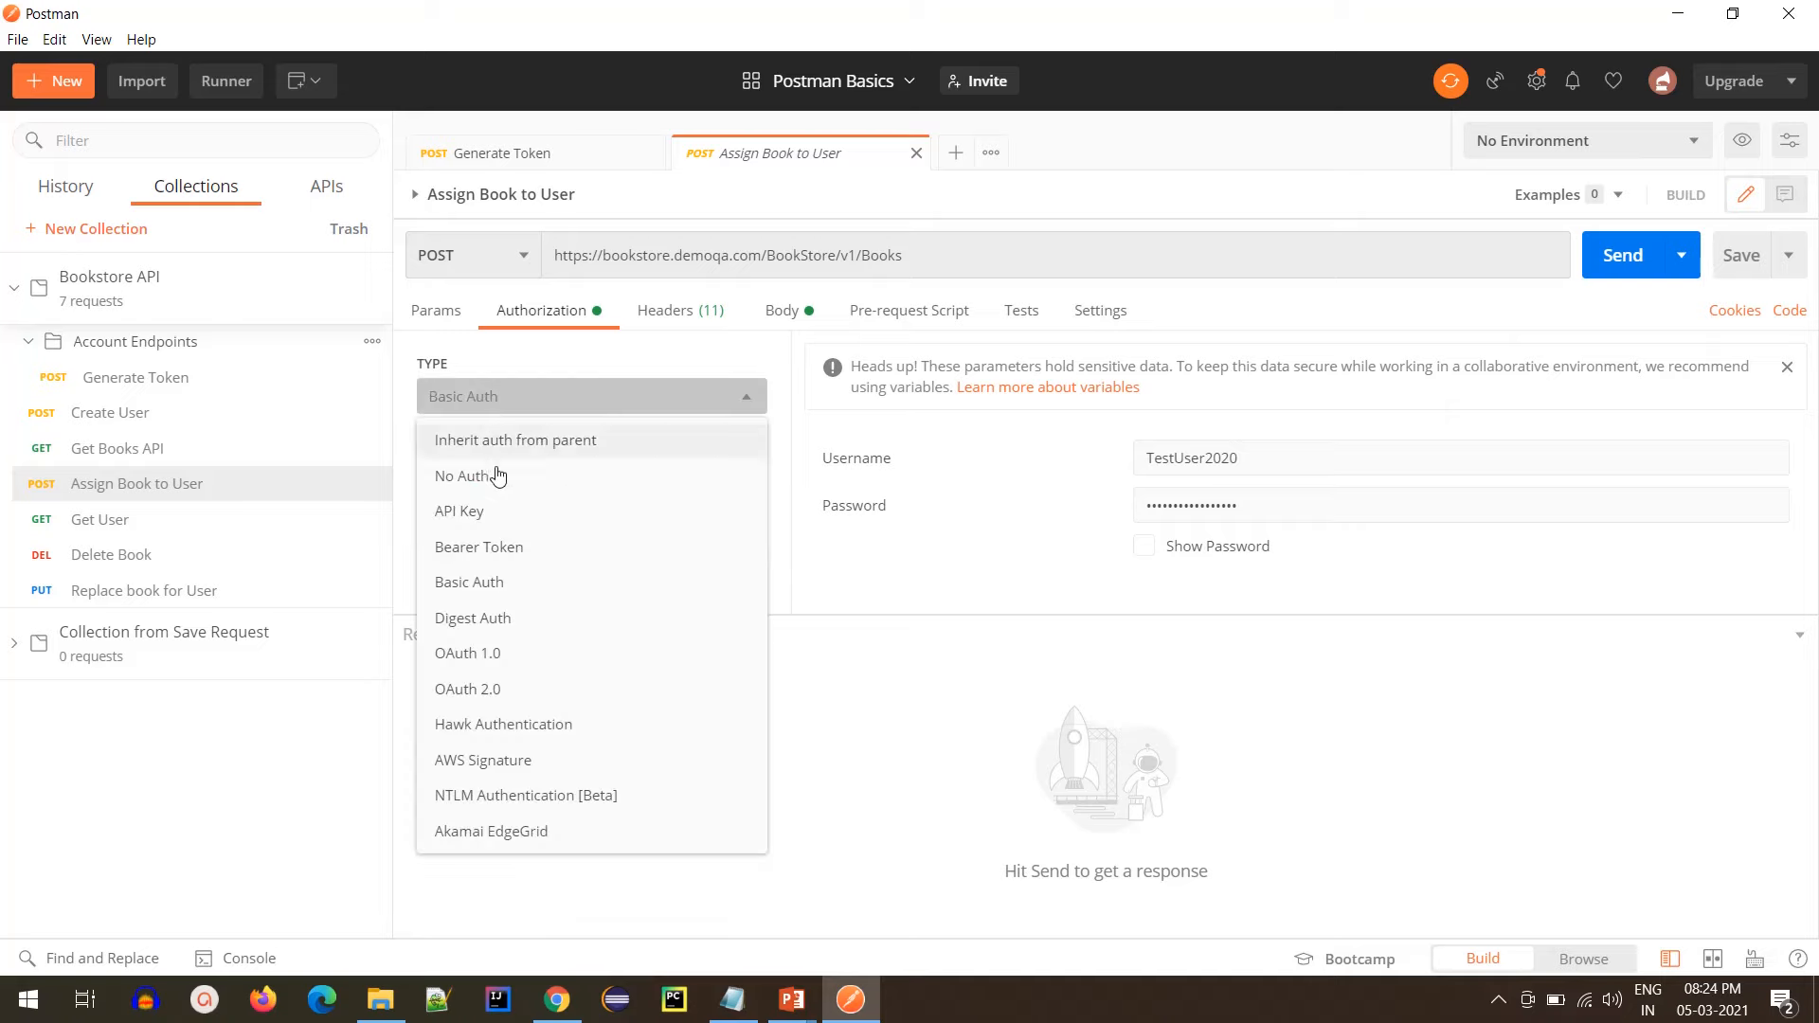
pyautogui.click(494, 562)
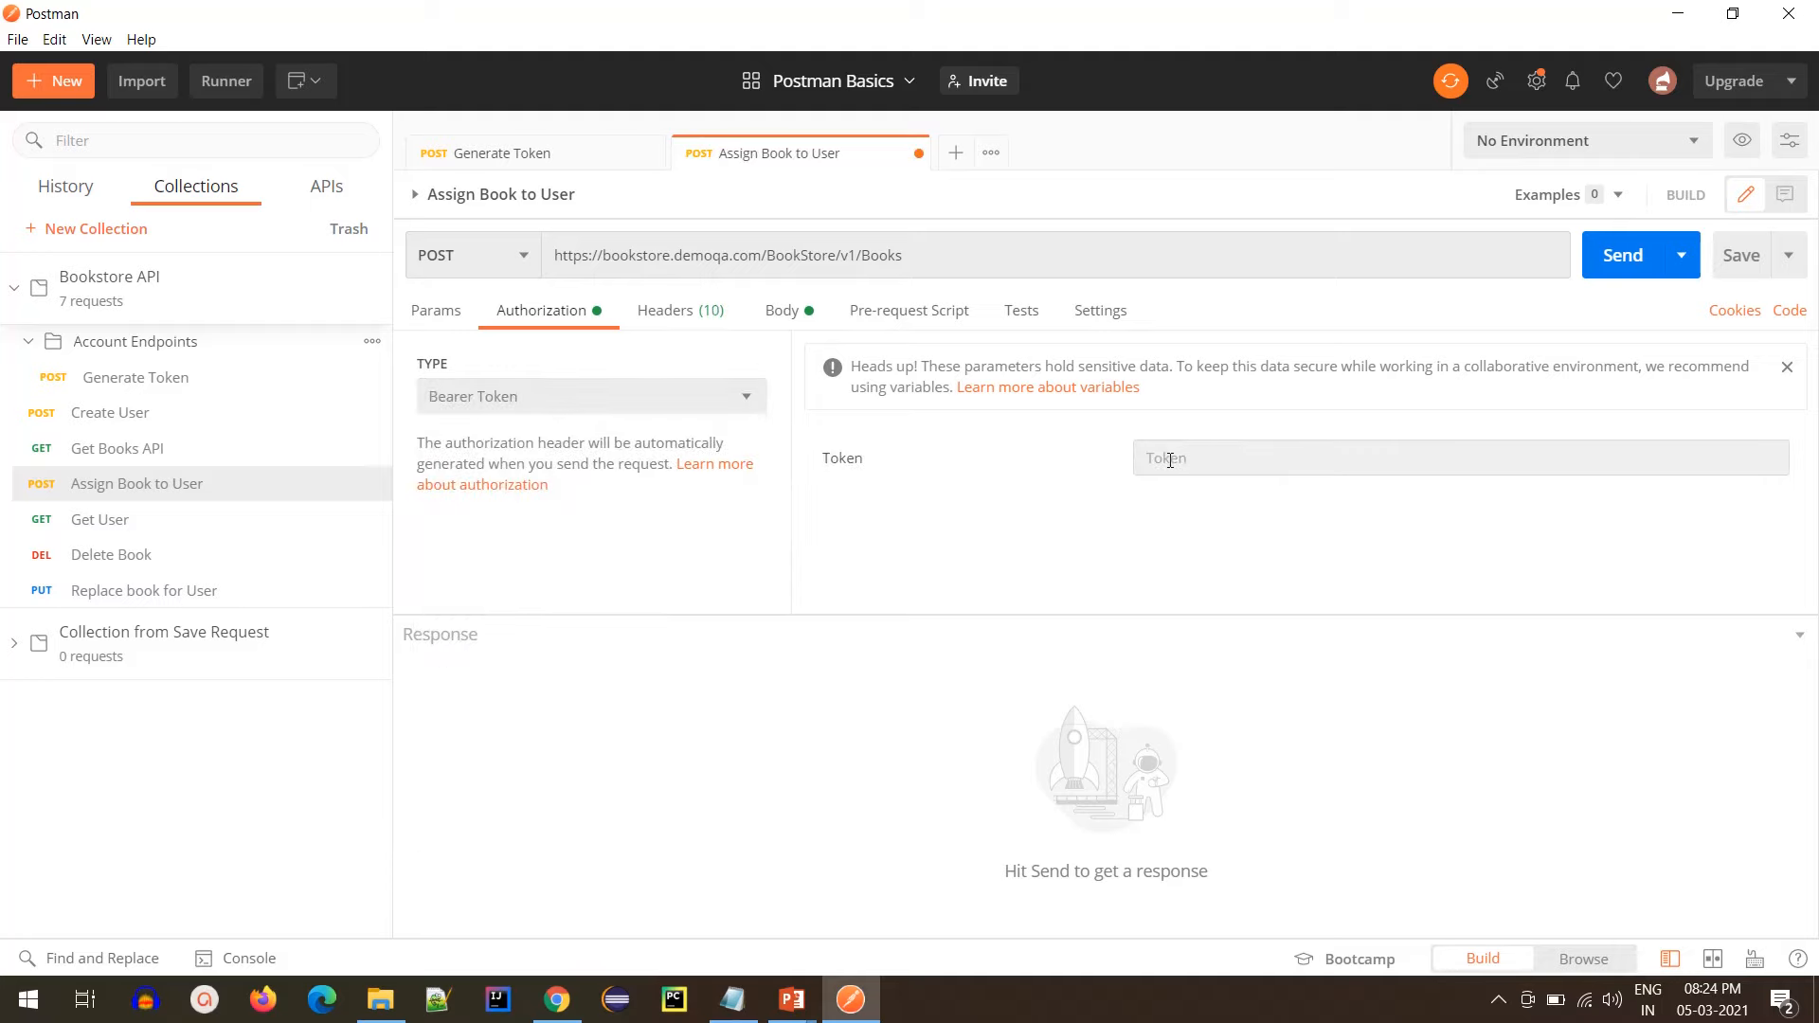
# - Copy the token value from the Generate Token response and paste it as the bearer token of the Assign Book to User request
pyautogui.click(566, 153)
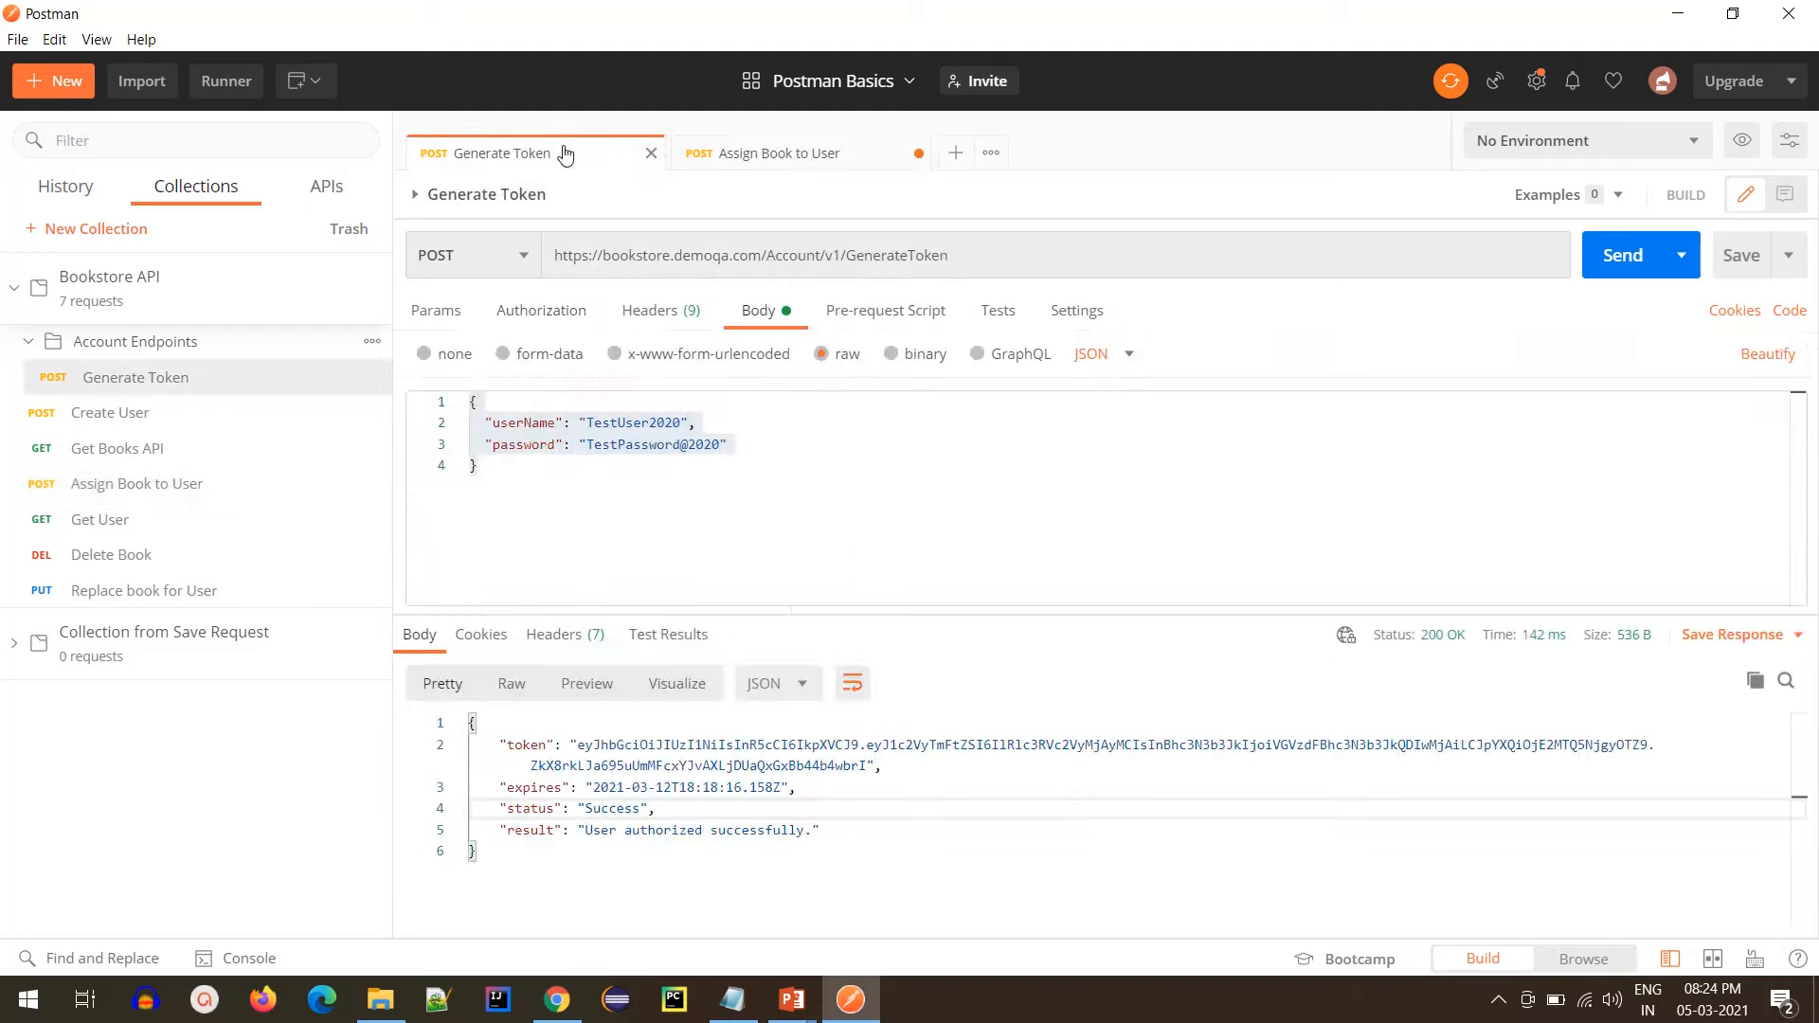
pyautogui.moveTo(577, 745); pyautogui.dragTo(868, 765)
pyautogui.hotkey('ctrl', 'c')
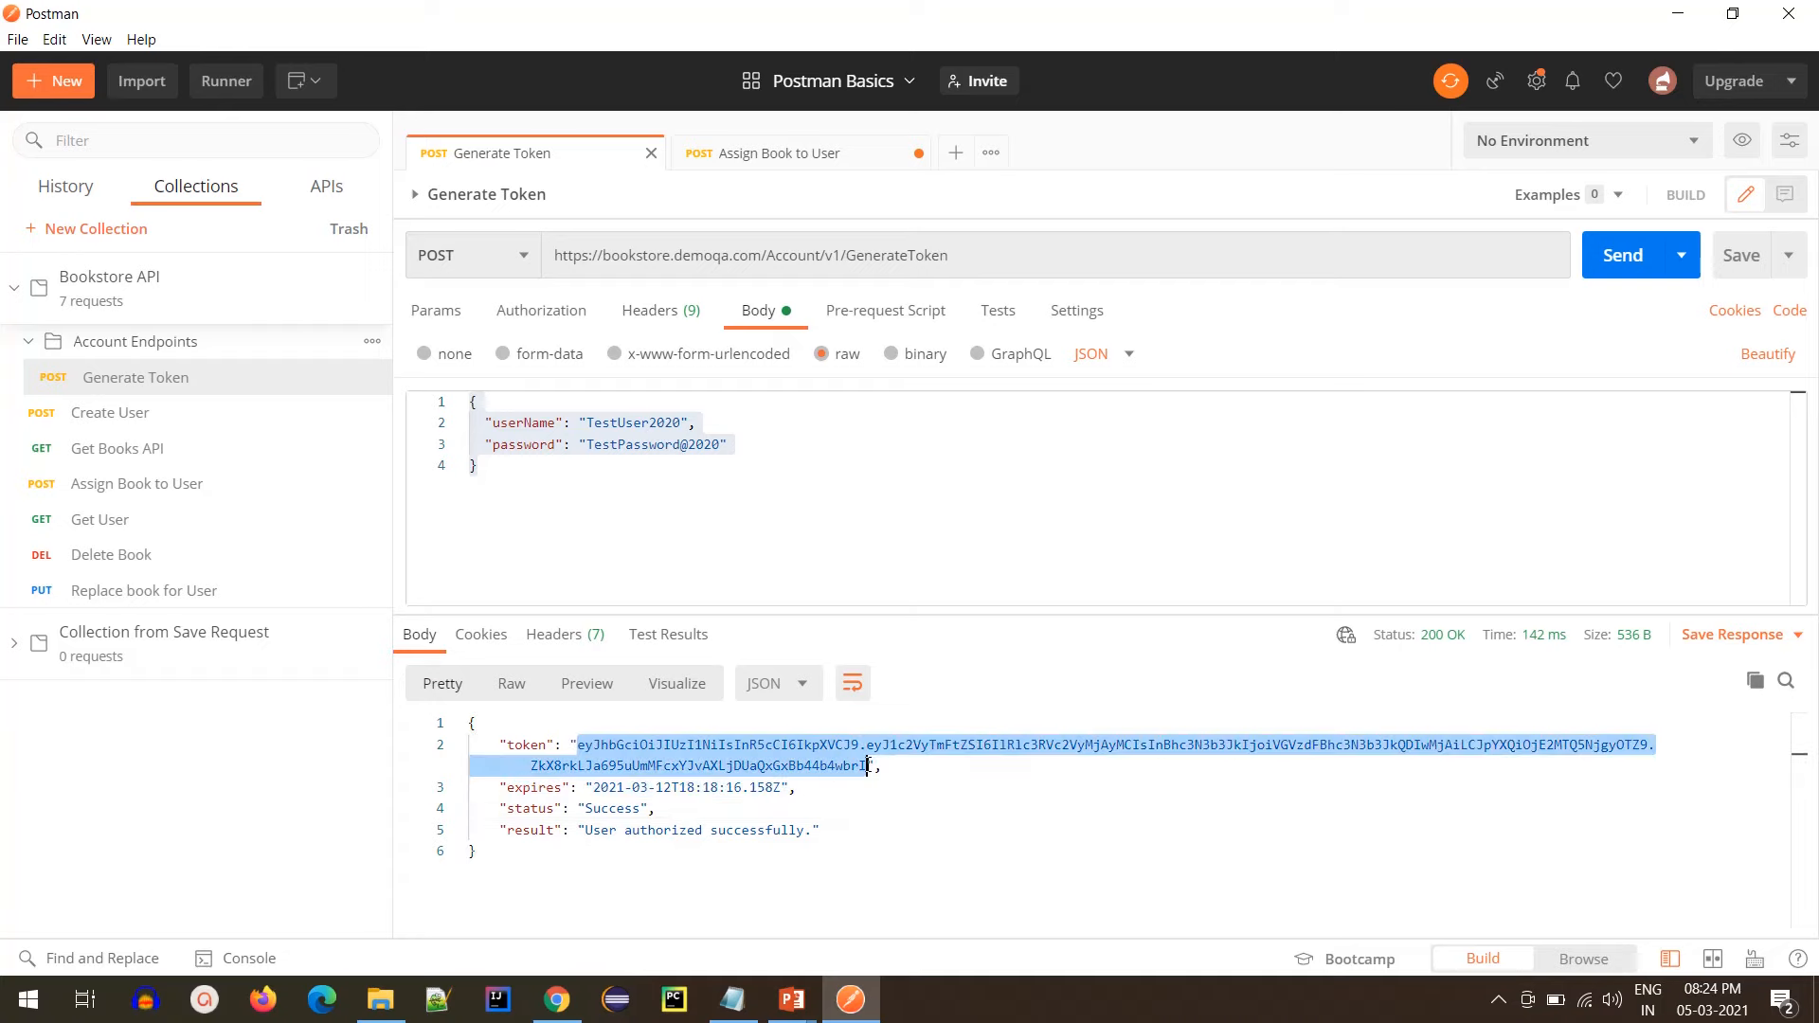
pyautogui.click(788, 161)
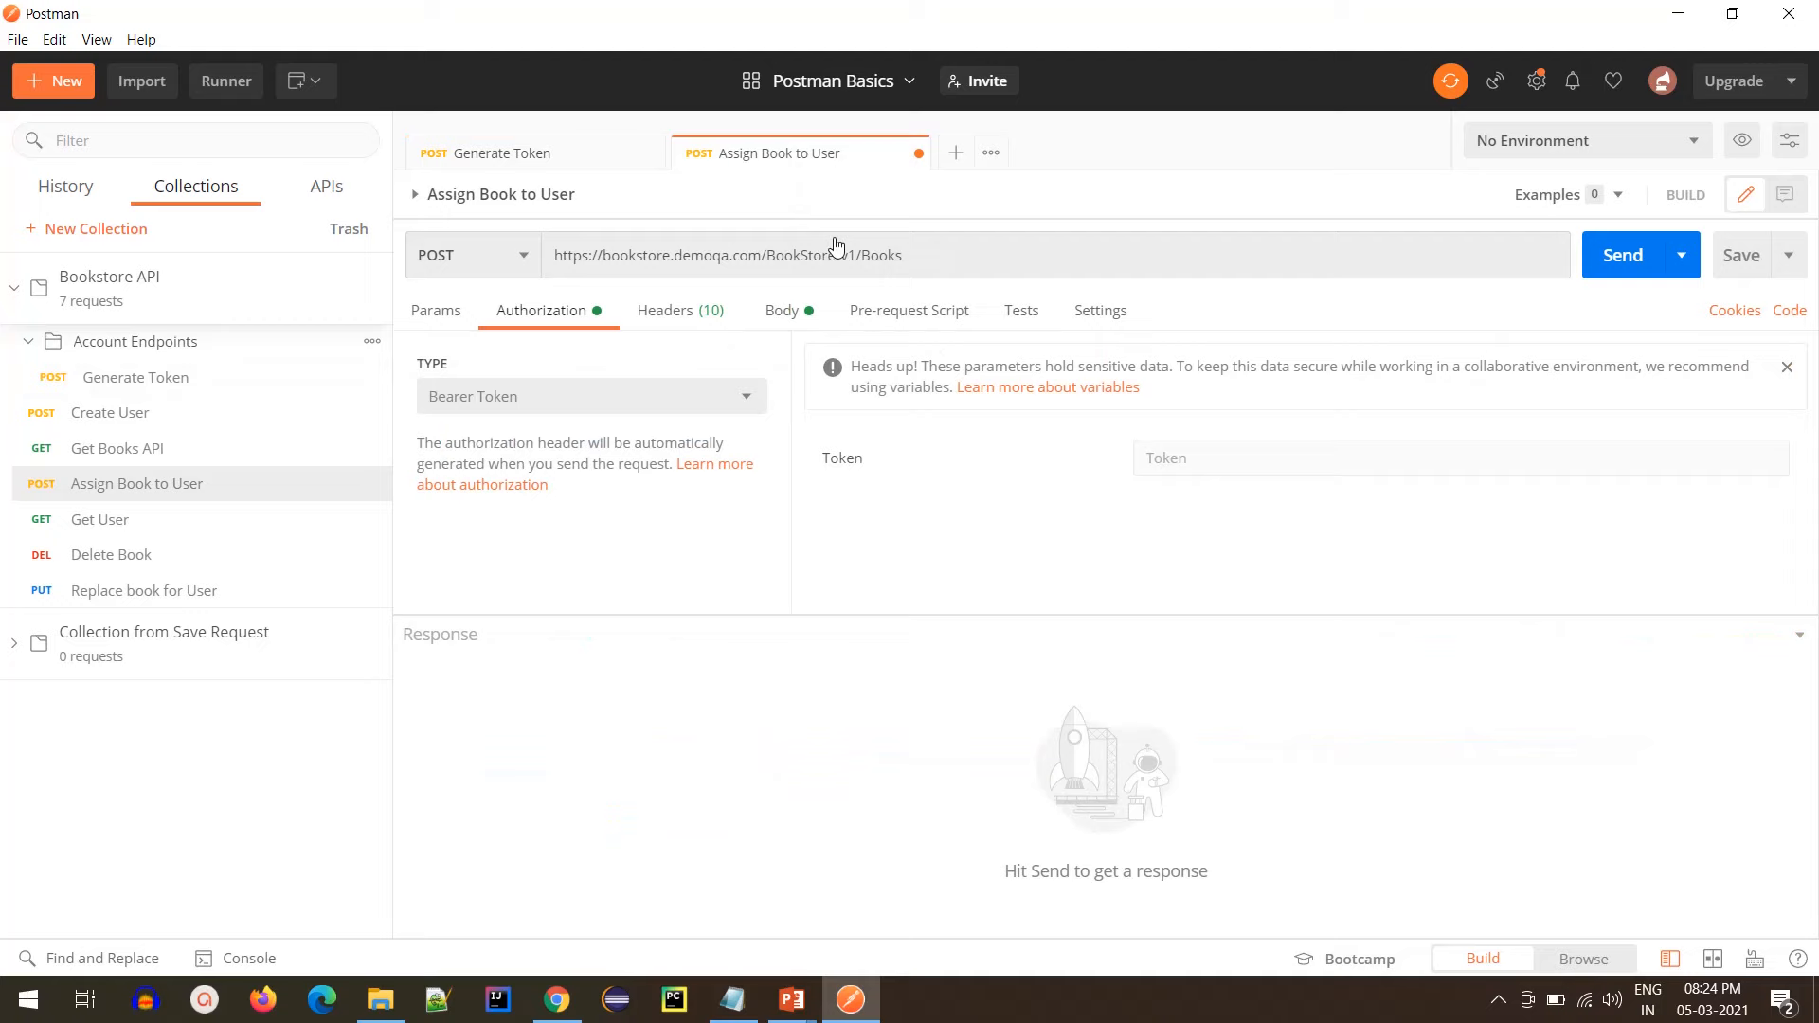
pyautogui.click(1201, 458)
pyautogui.hotkey('ctrl', 'v')
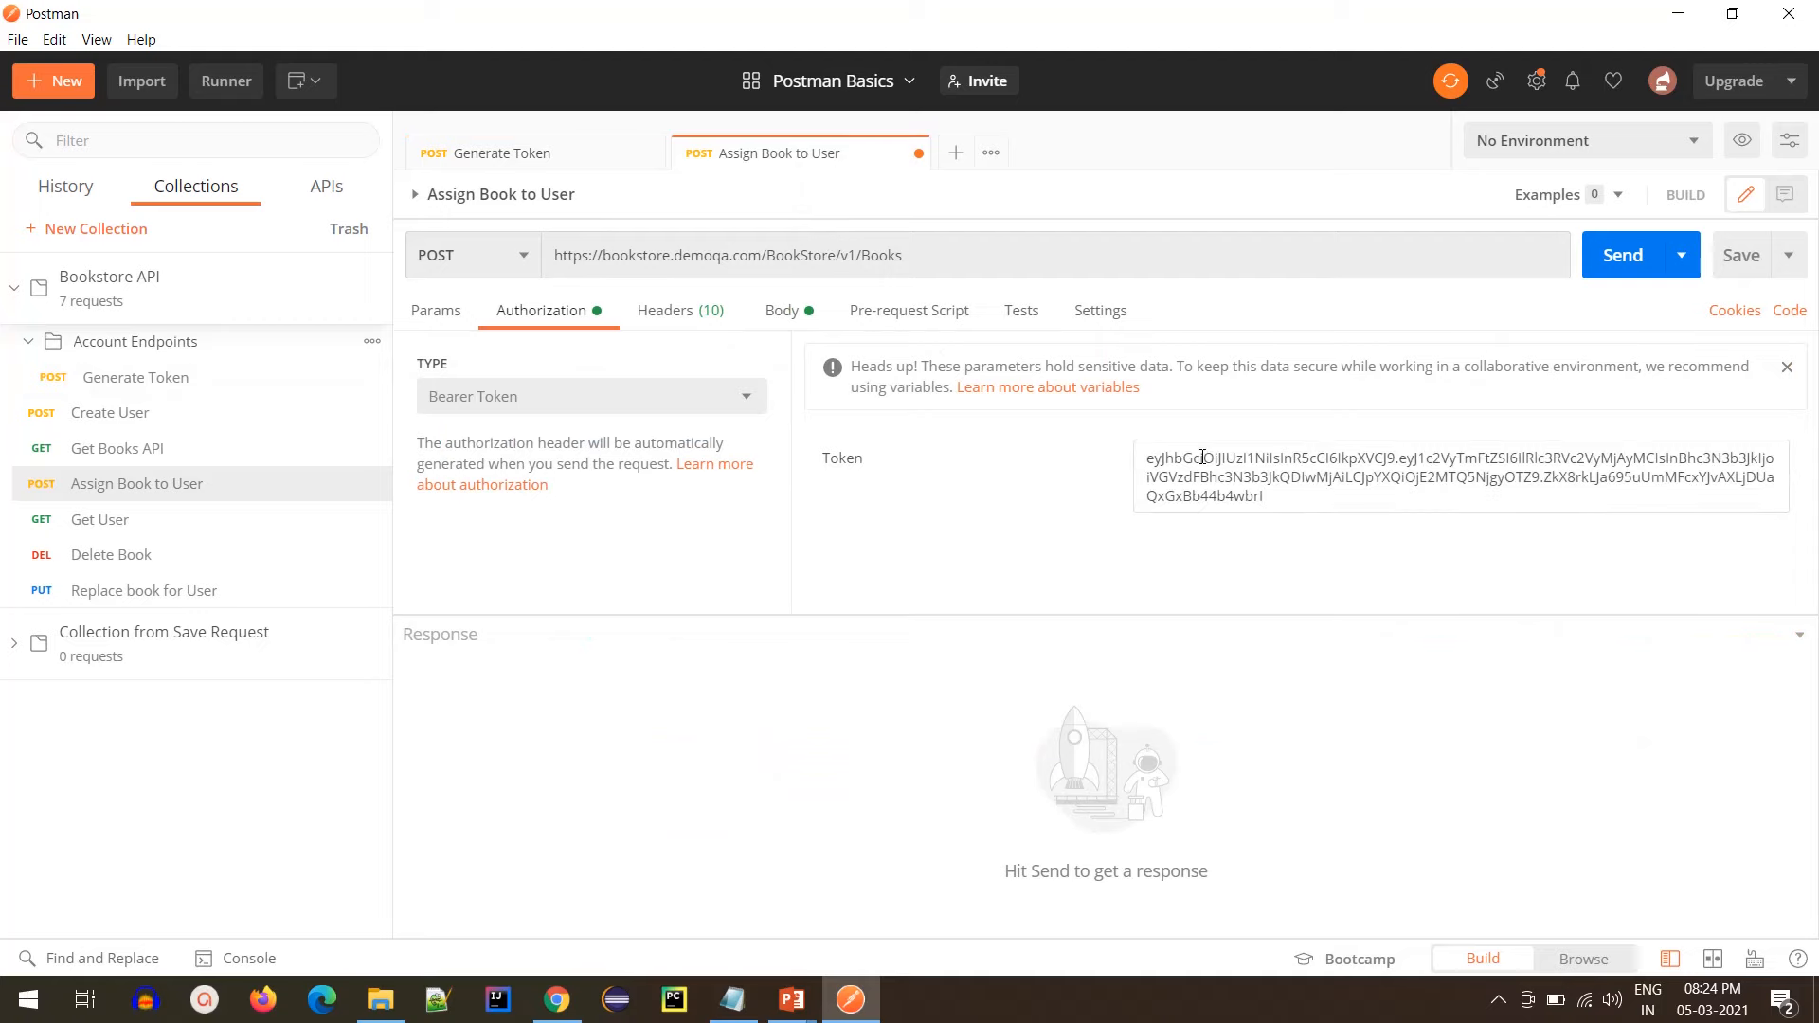
# - Send the Assign Book to User request and highlight the JSON response body
pyautogui.click(1625, 269)
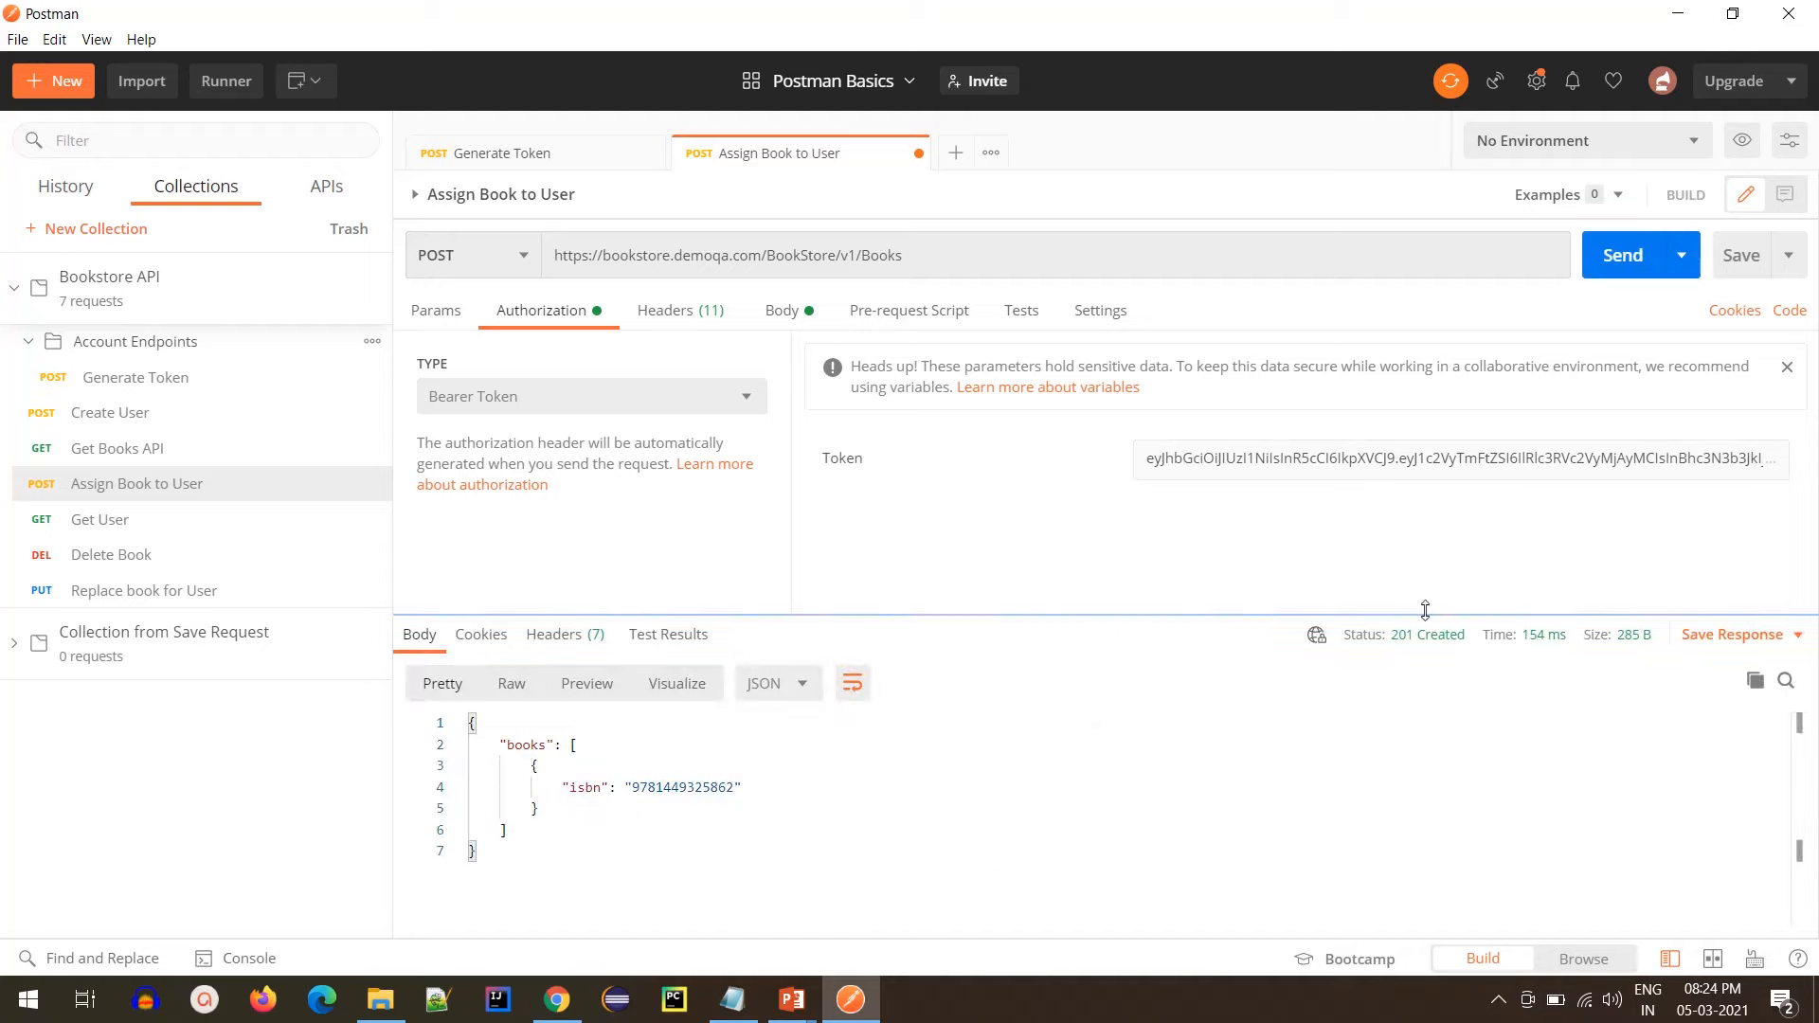
pyautogui.moveTo(629, 850); pyautogui.dragTo(440, 708)
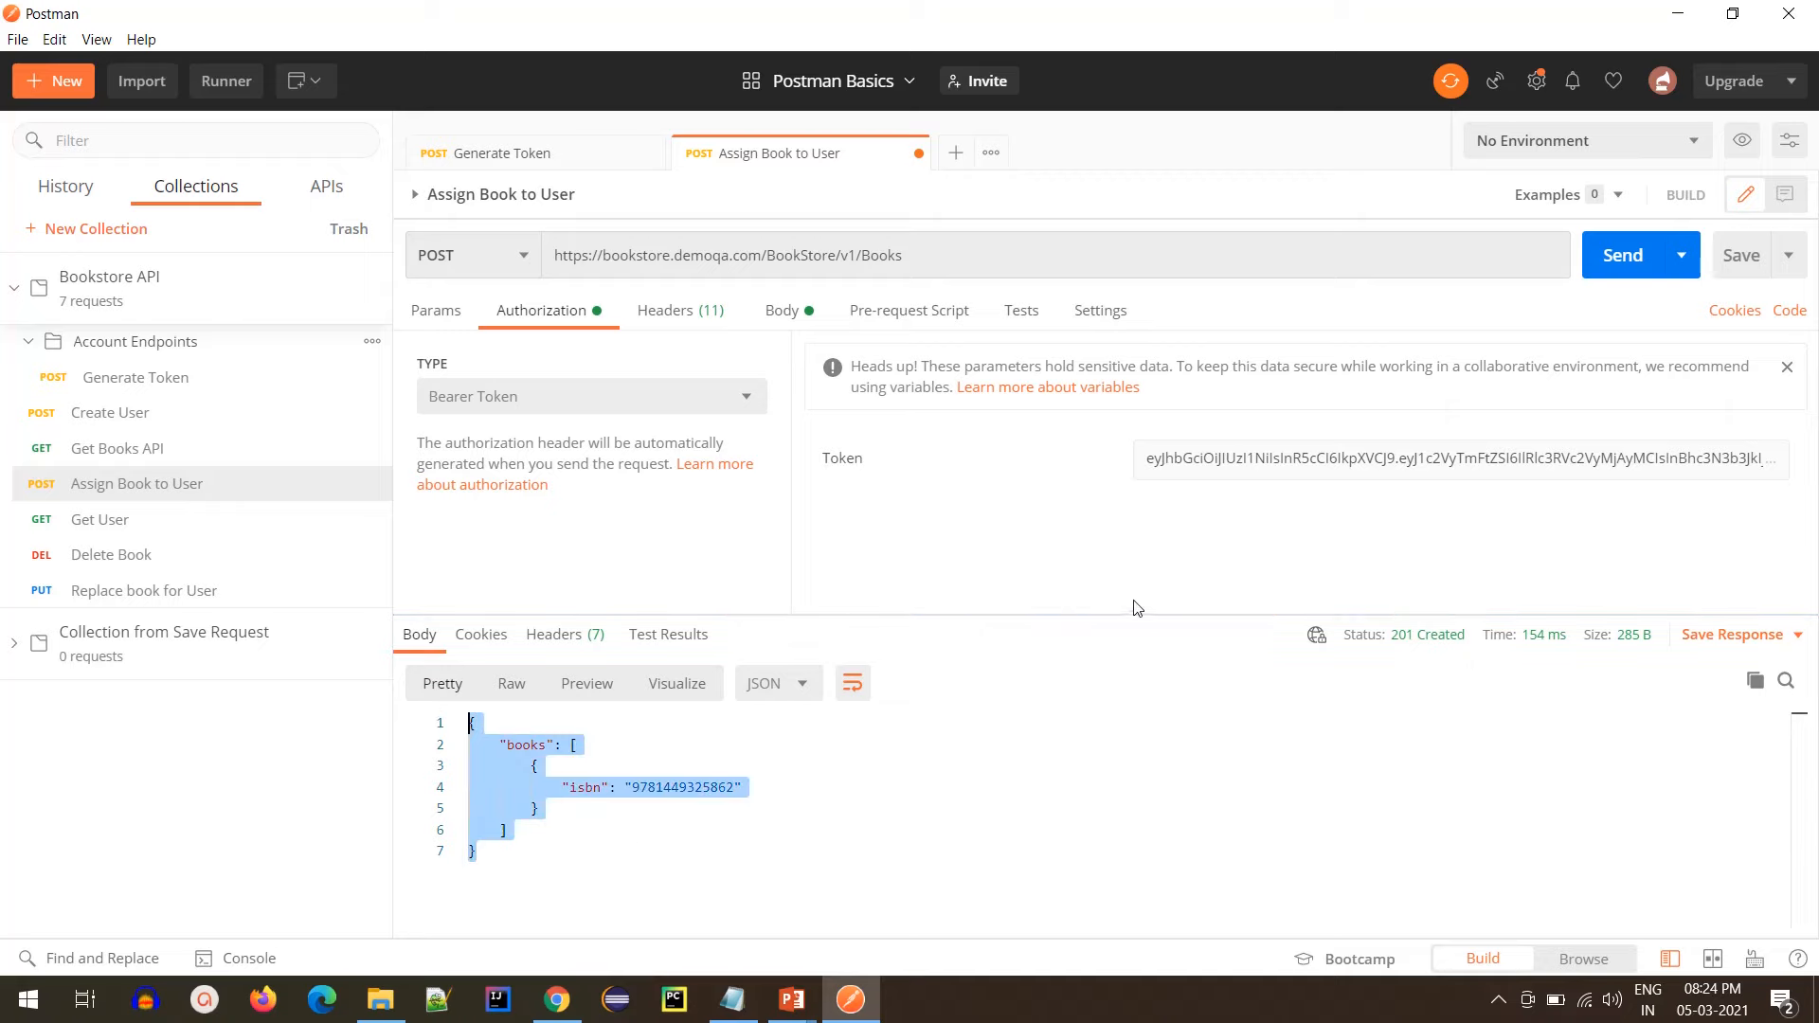
pyautogui.click(1085, 848)
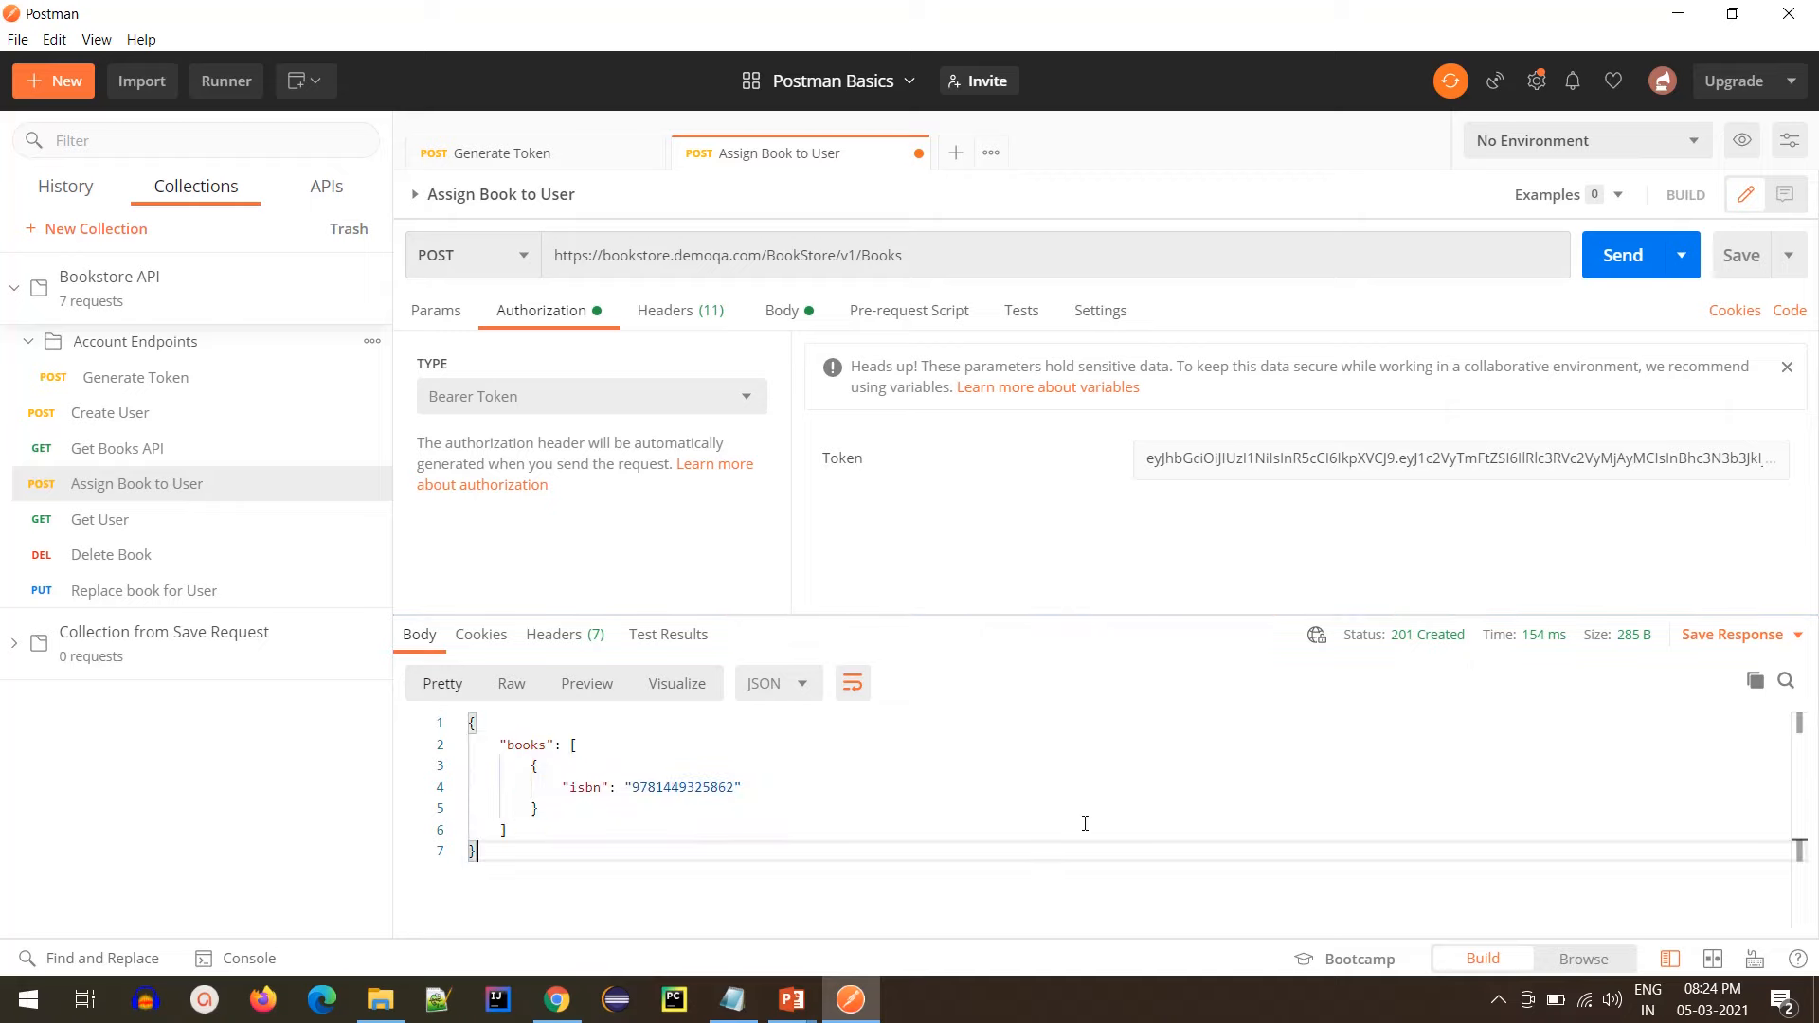
# - Highlight the bearer token in the authorization settings and the Bearer prefix in the Authorization header value
pyautogui.click(1148, 462)
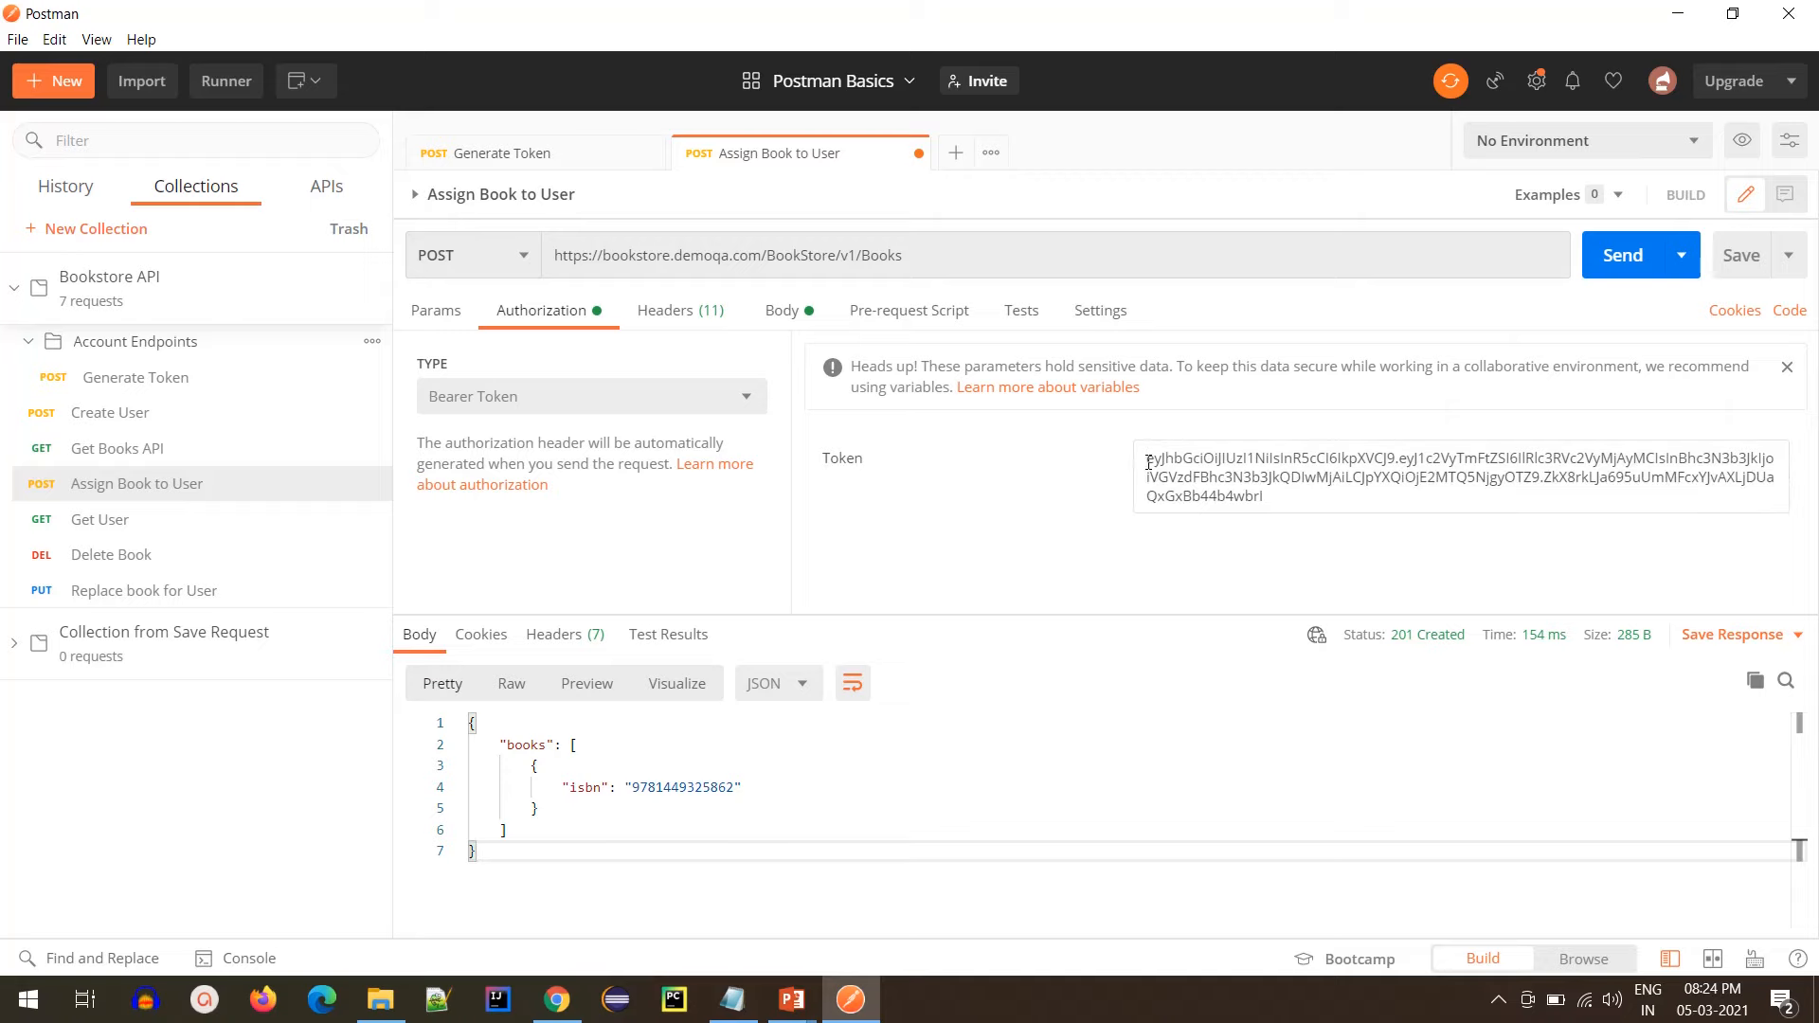
pyautogui.moveTo(1291, 493); pyautogui.dragTo(1143, 461)
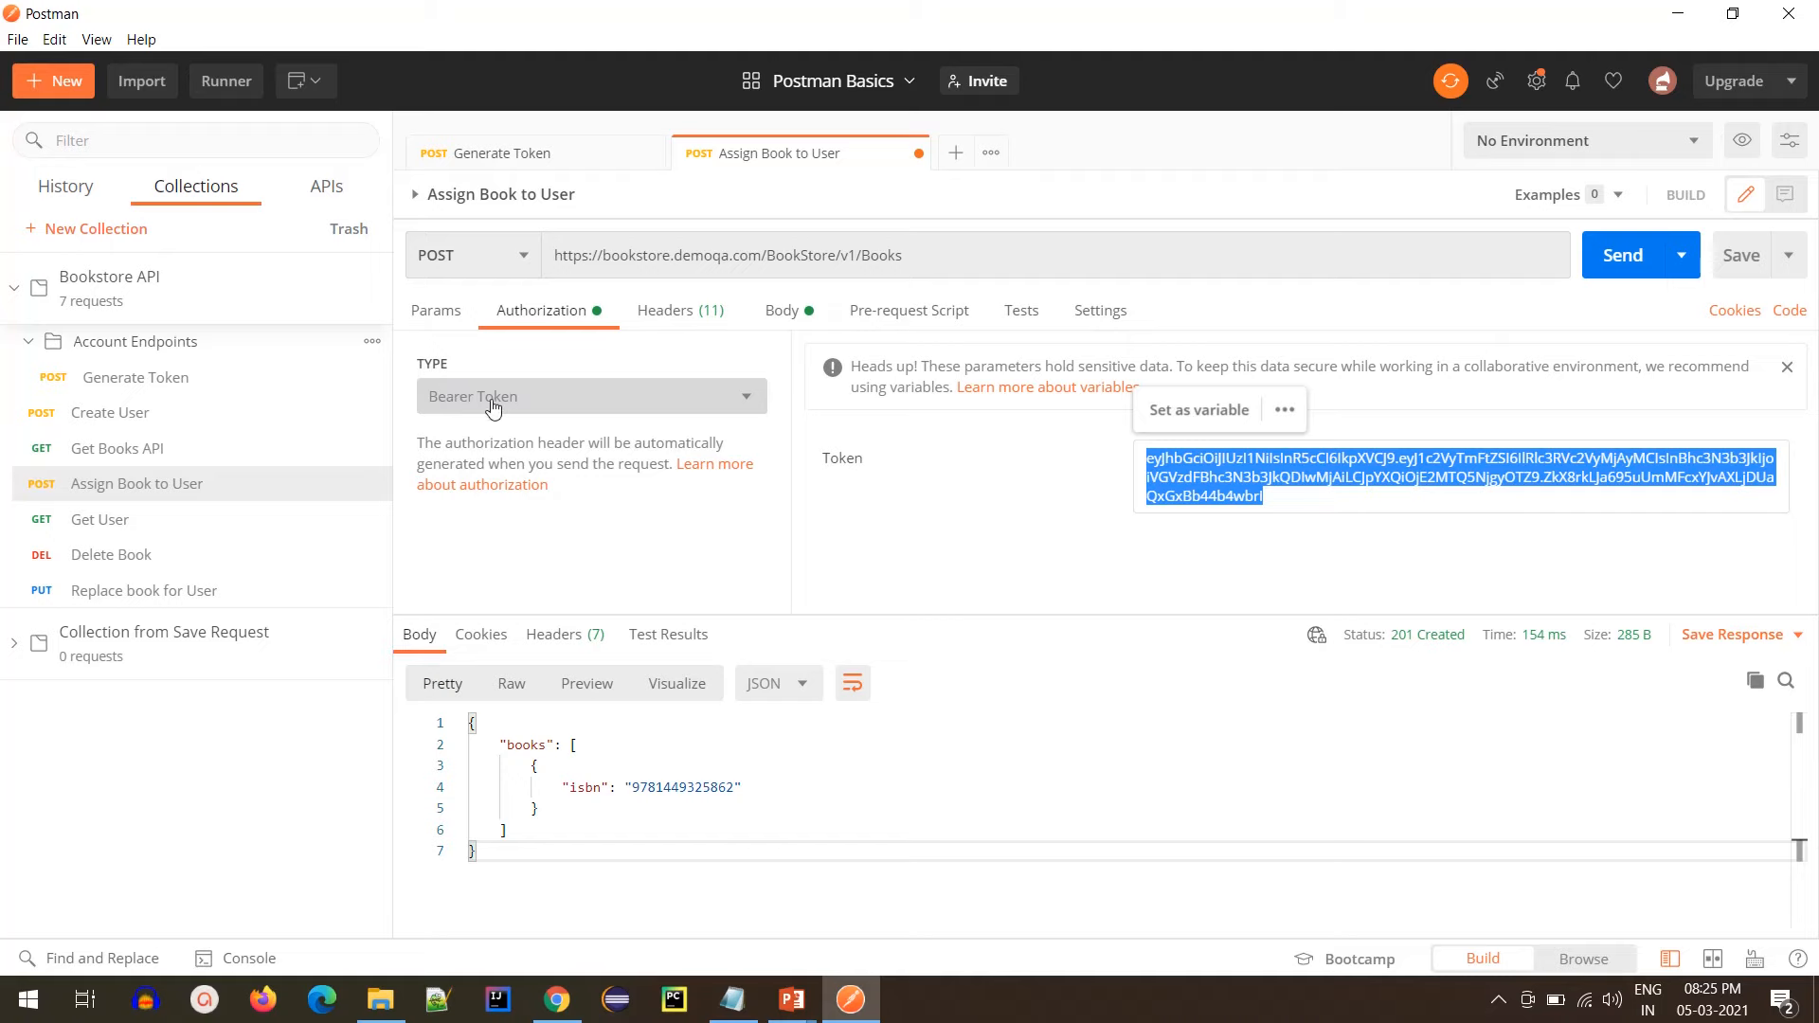
pyautogui.click(700, 318)
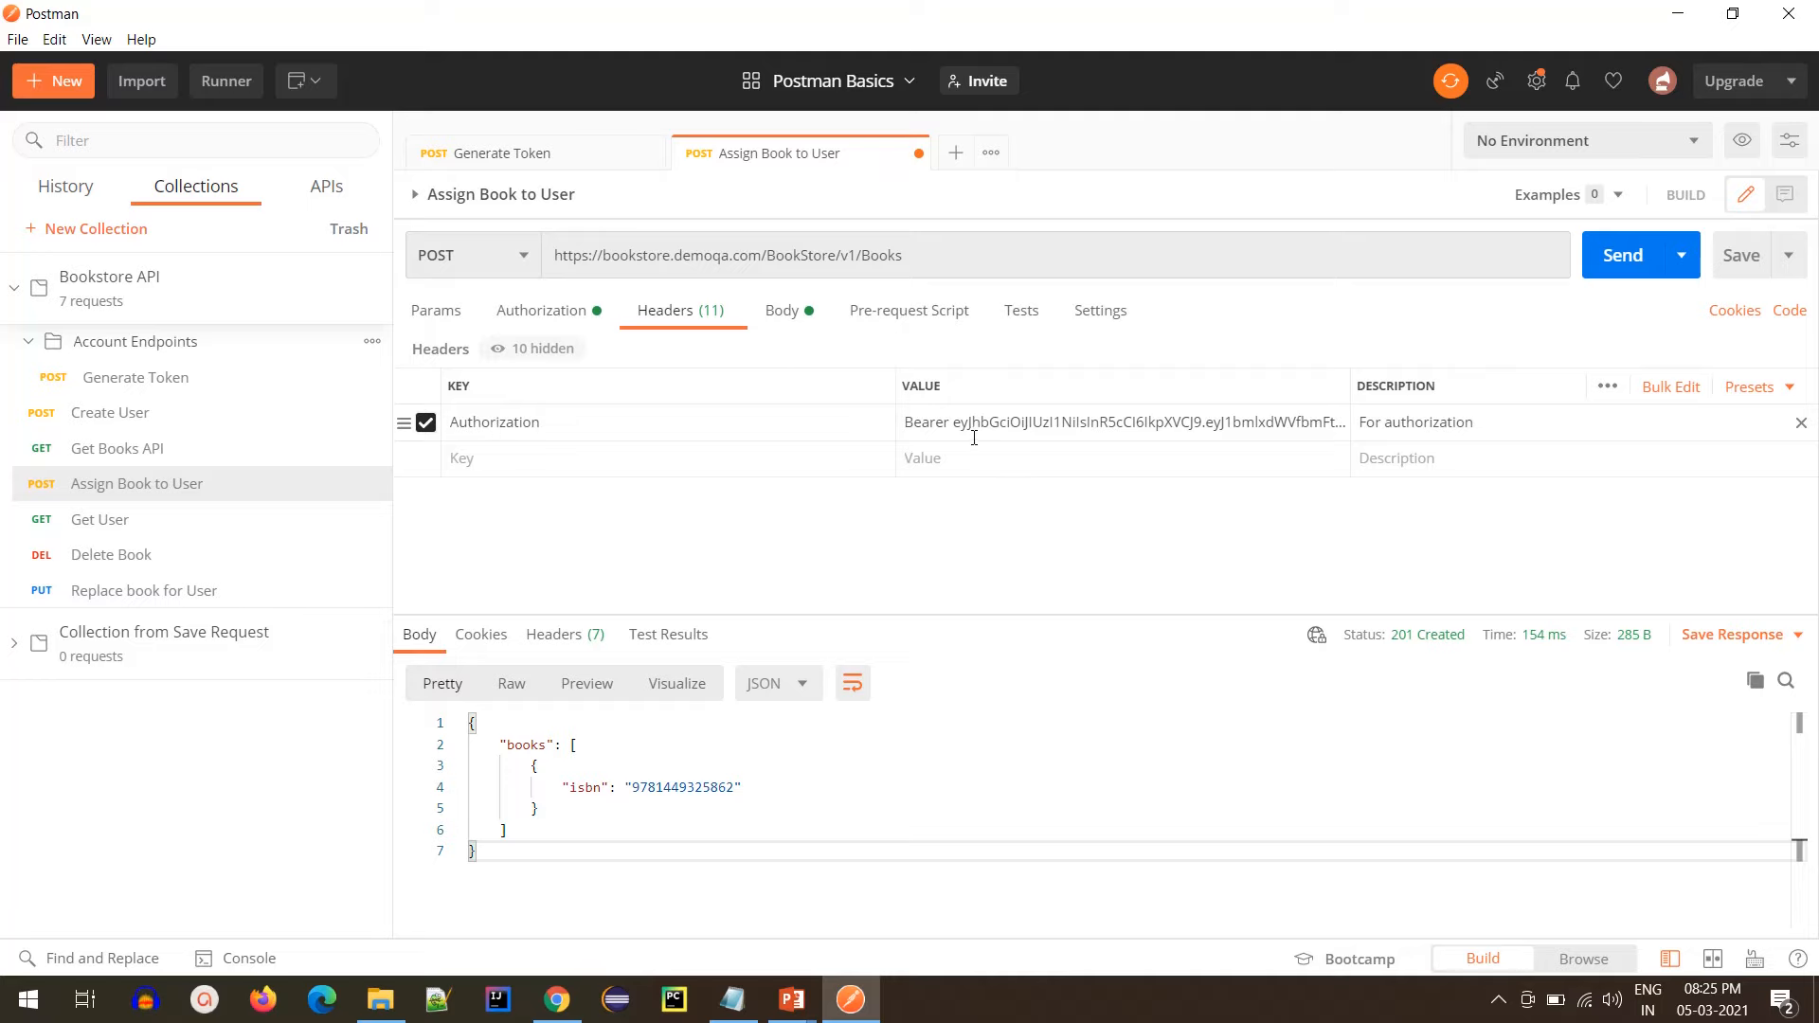
pyautogui.doubleClick(926, 423)
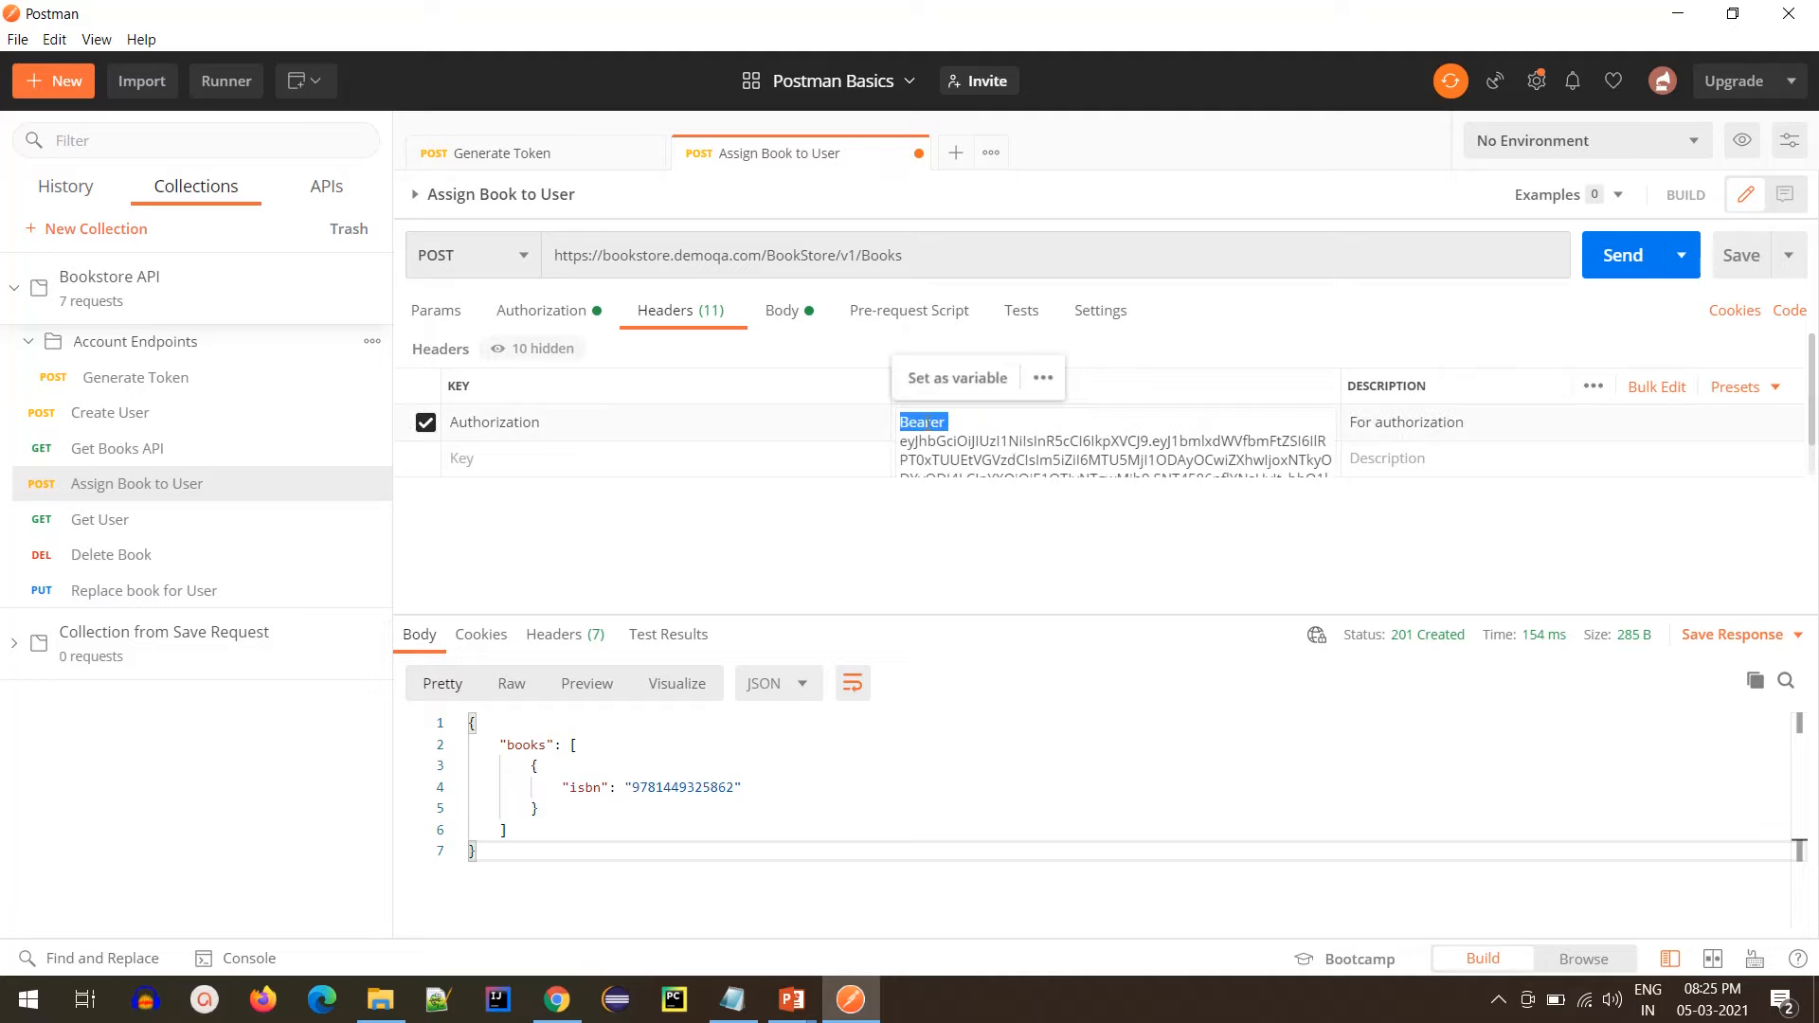
pyautogui.click(993, 536)
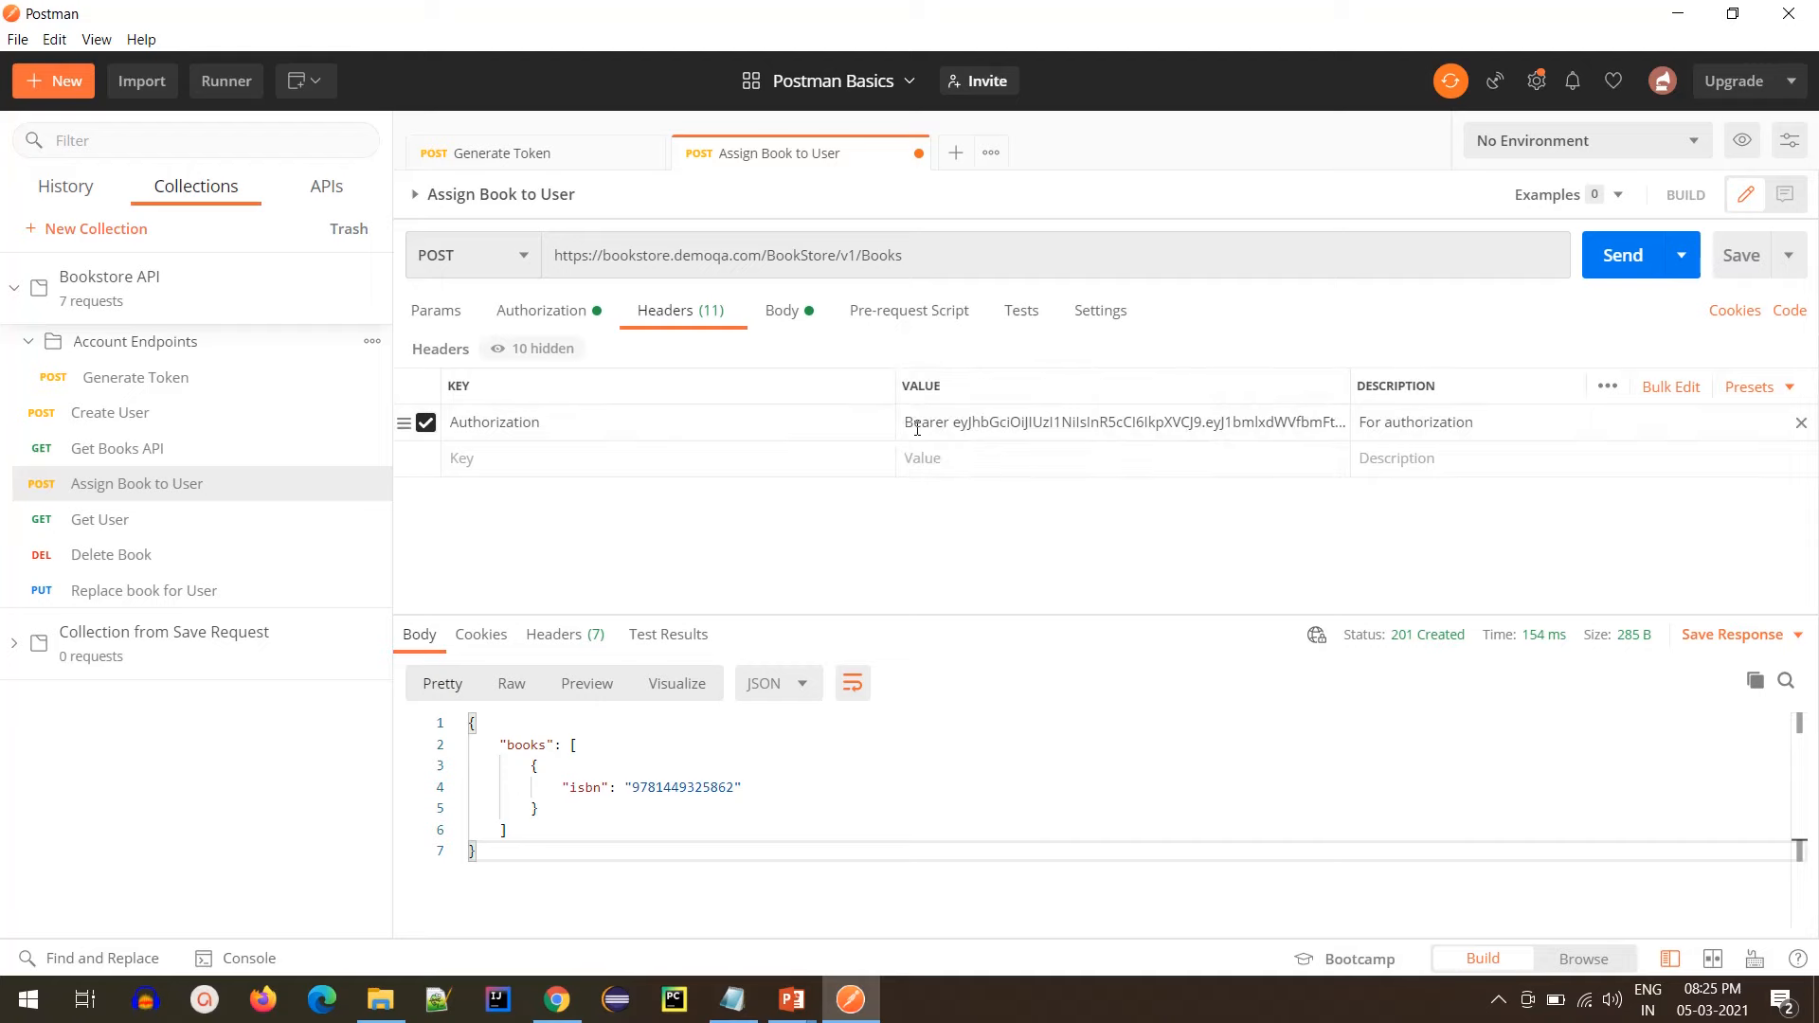